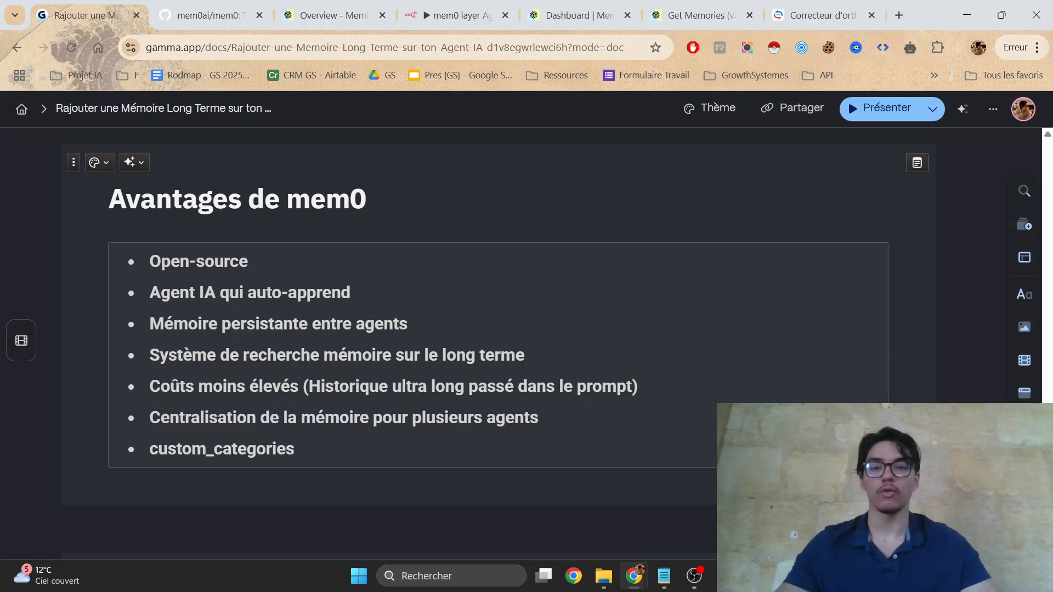
scroll(526, 329, down, 8)
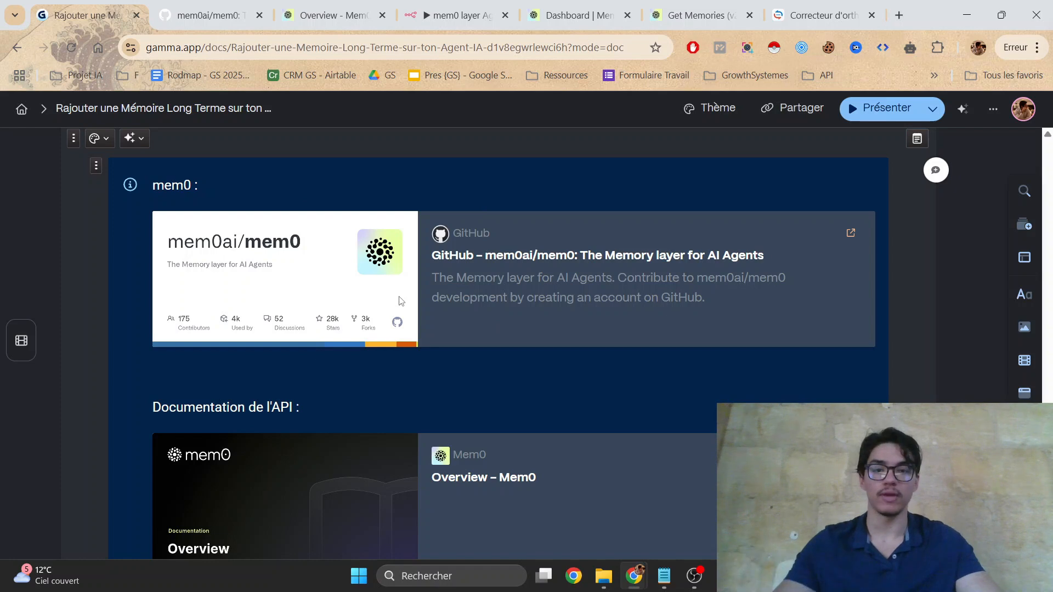
scroll(372, 283, up, 7)
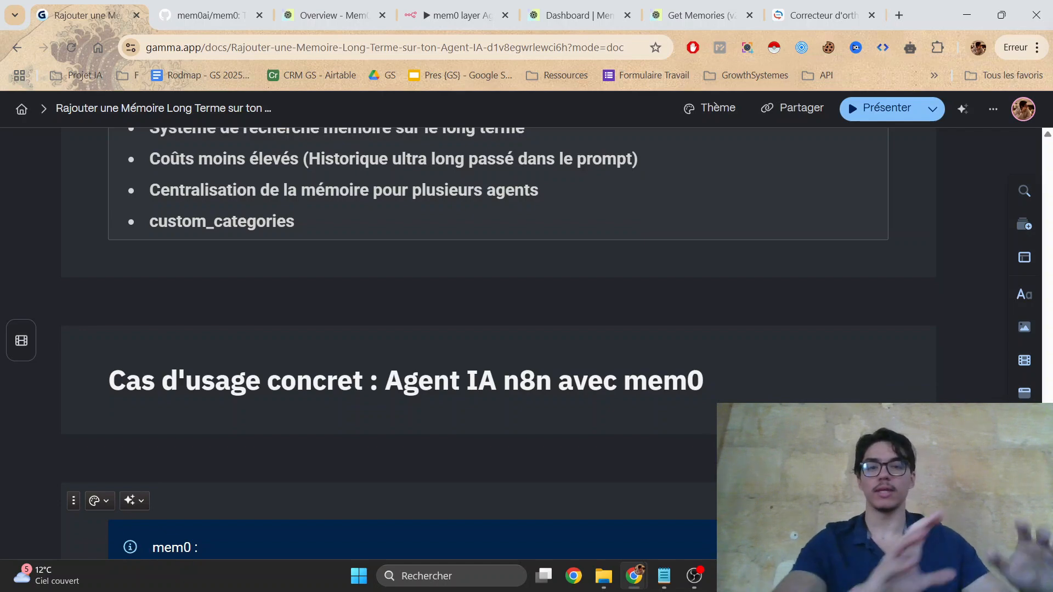
Step: Switch to the Mem0 documentation's Examples page and review the use-case cards down through the agent and OpenAI examples
key(ctrl+3)
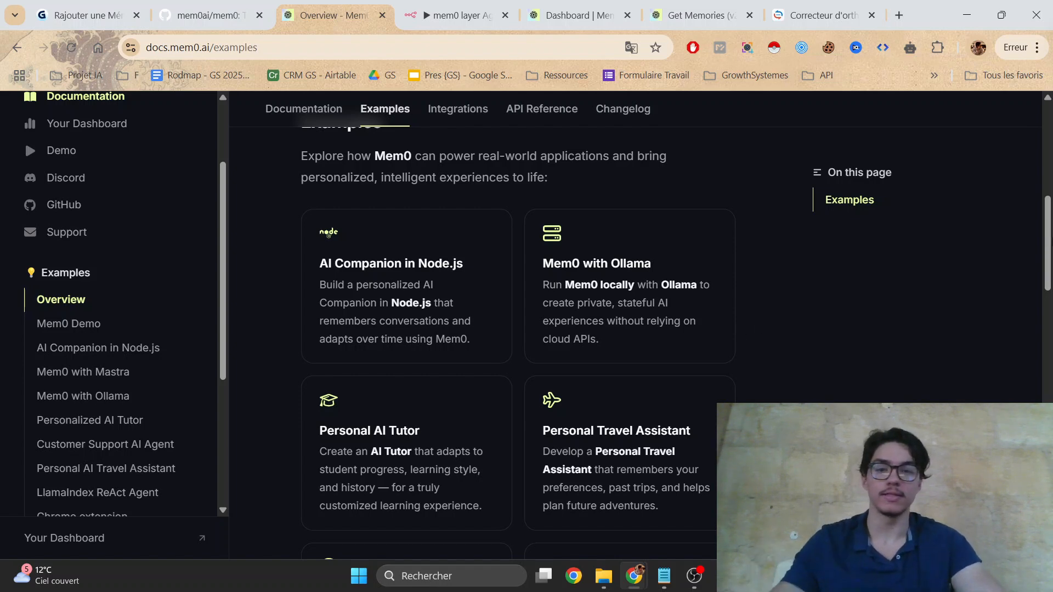
scroll(518, 329, up, 2)
scroll(310, 252, down, 2)
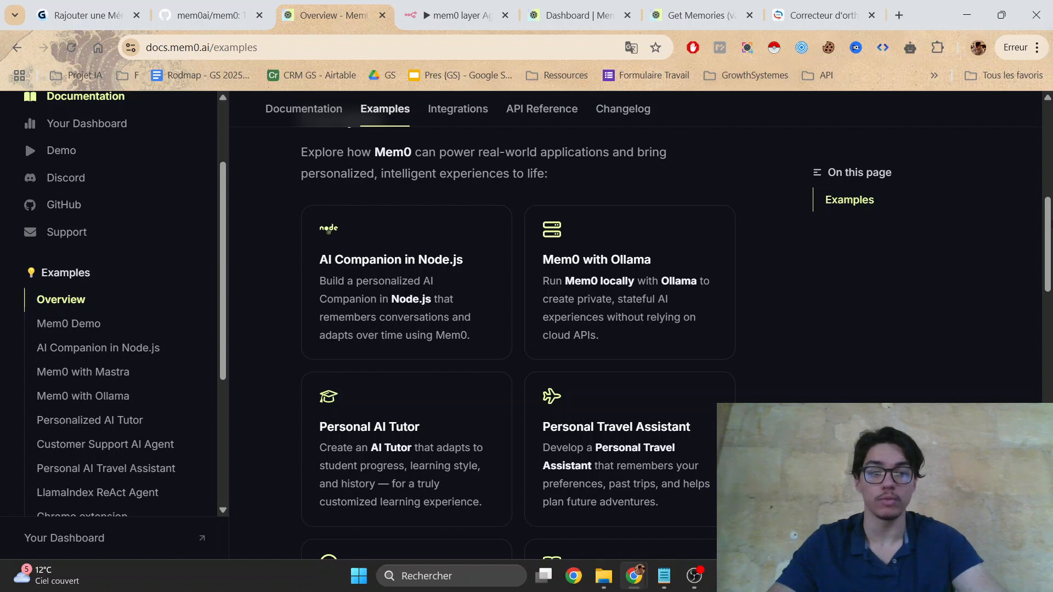
scroll(733, 196, down, 3)
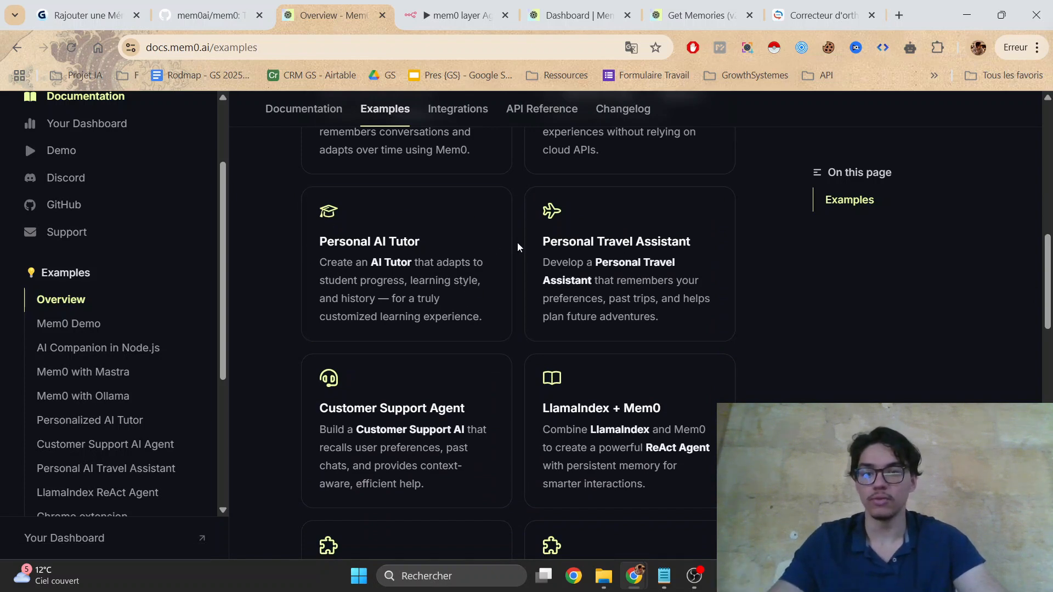
scroll(485, 367, down, 2)
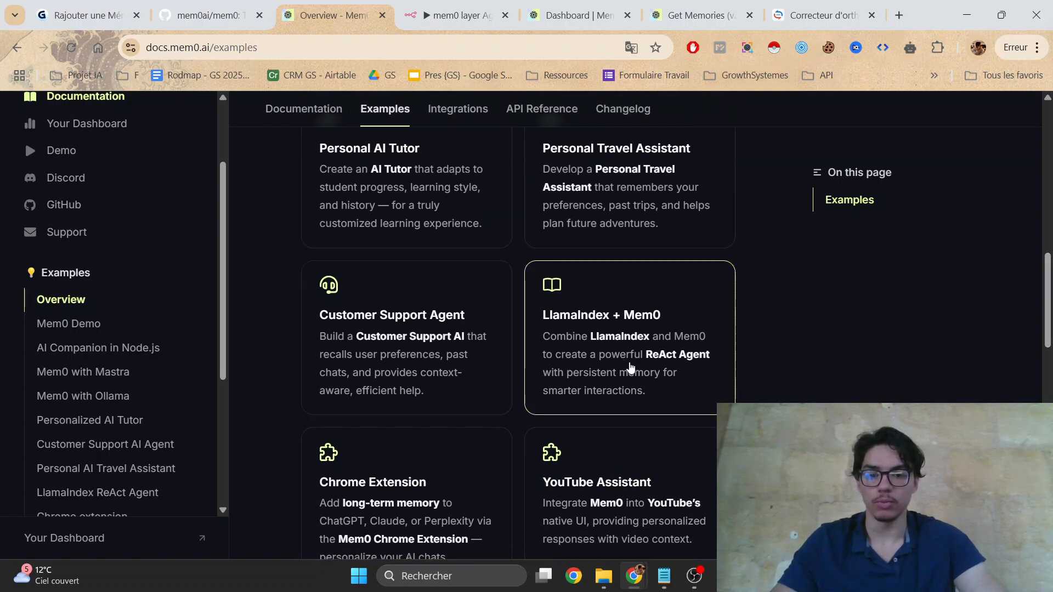
scroll(1049, 362, down, 5)
scroll(1048, 362, down, 4)
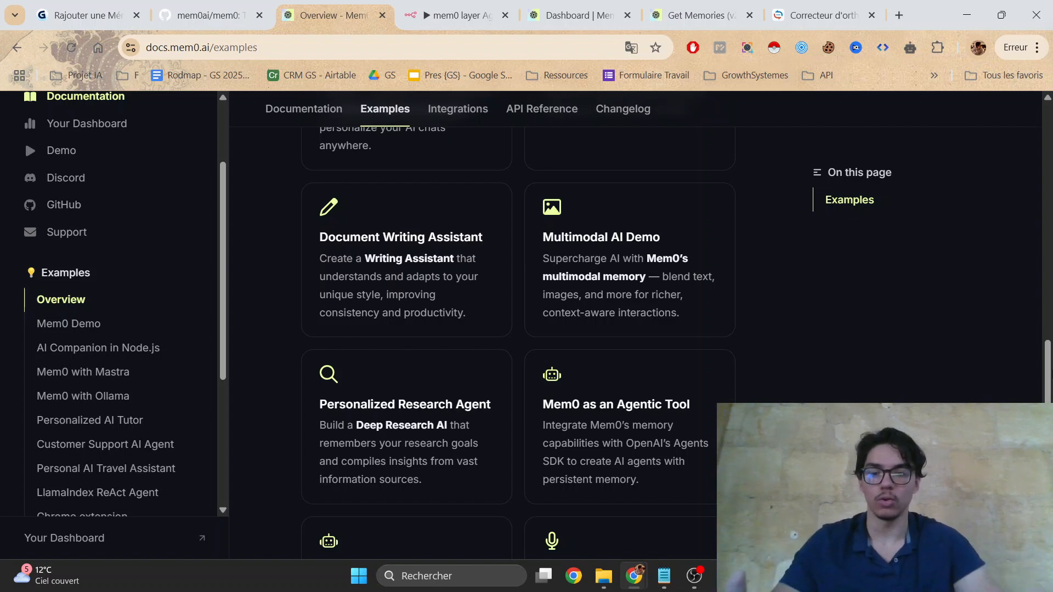
scroll(641, 295, down, 3)
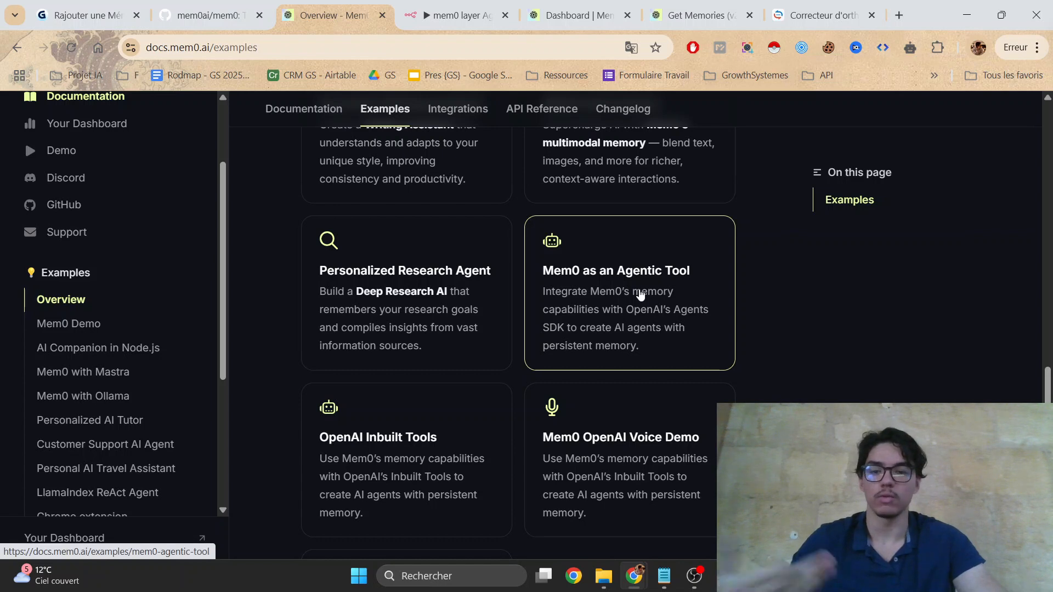
scroll(266, 372, down, 5)
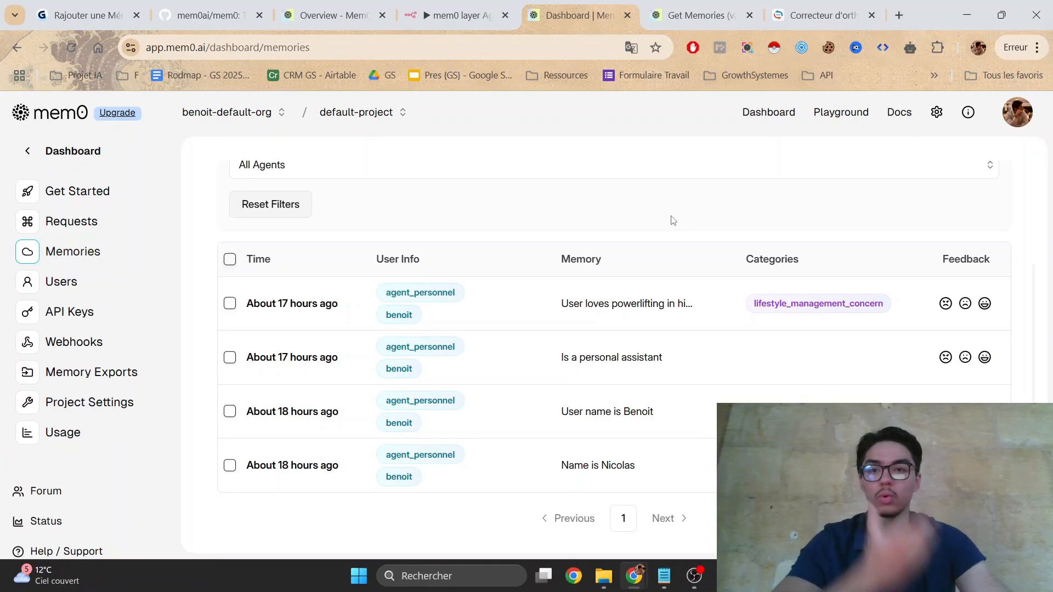
Step: Open the API Keys page in the Mem0 dashboard and copy the existing n8n API key
click(1010, 119)
click(685, 148)
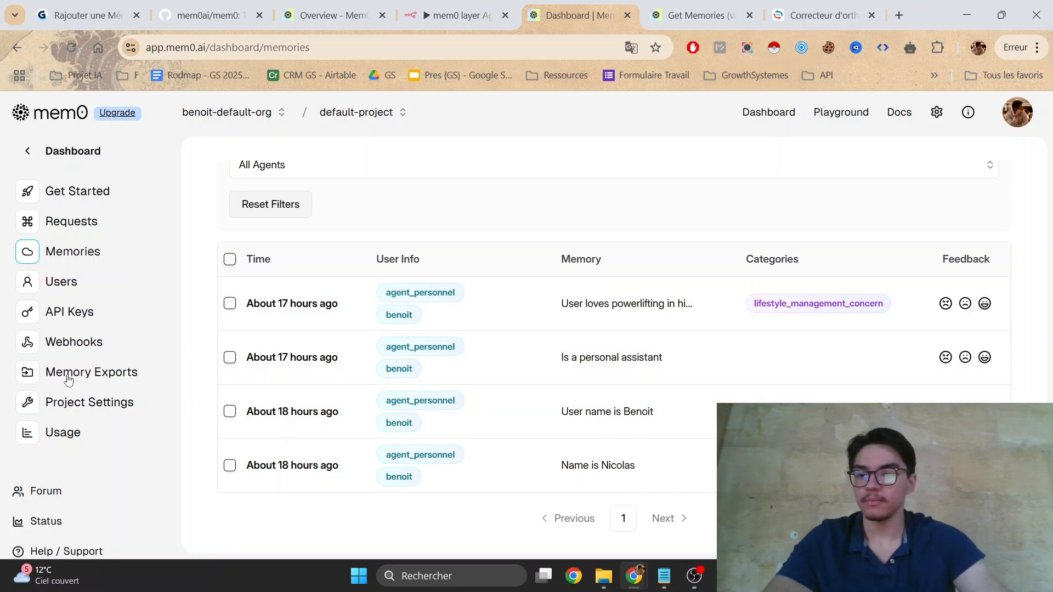
click(71, 317)
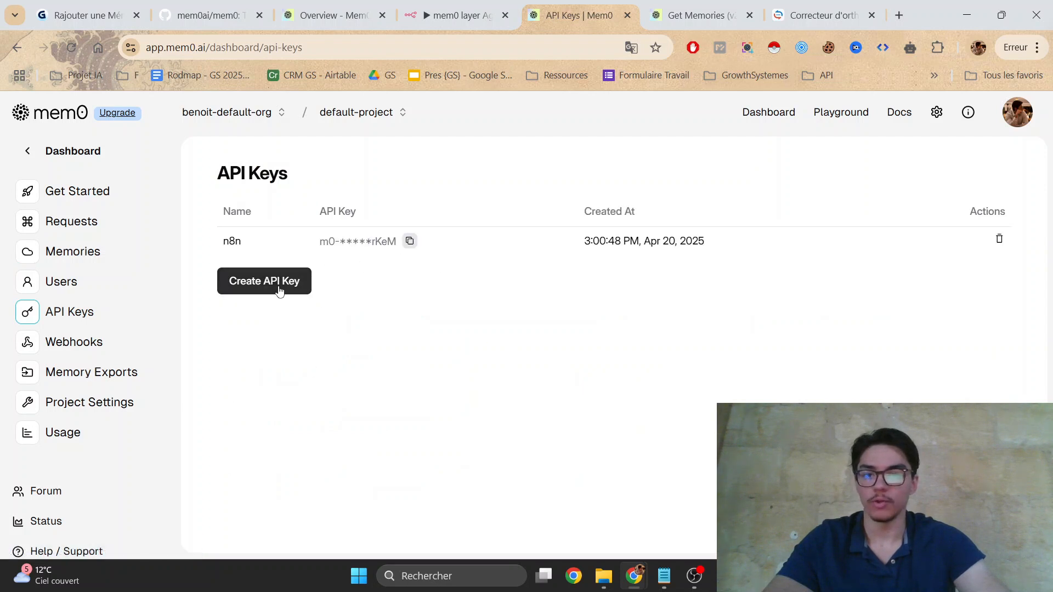
click(412, 242)
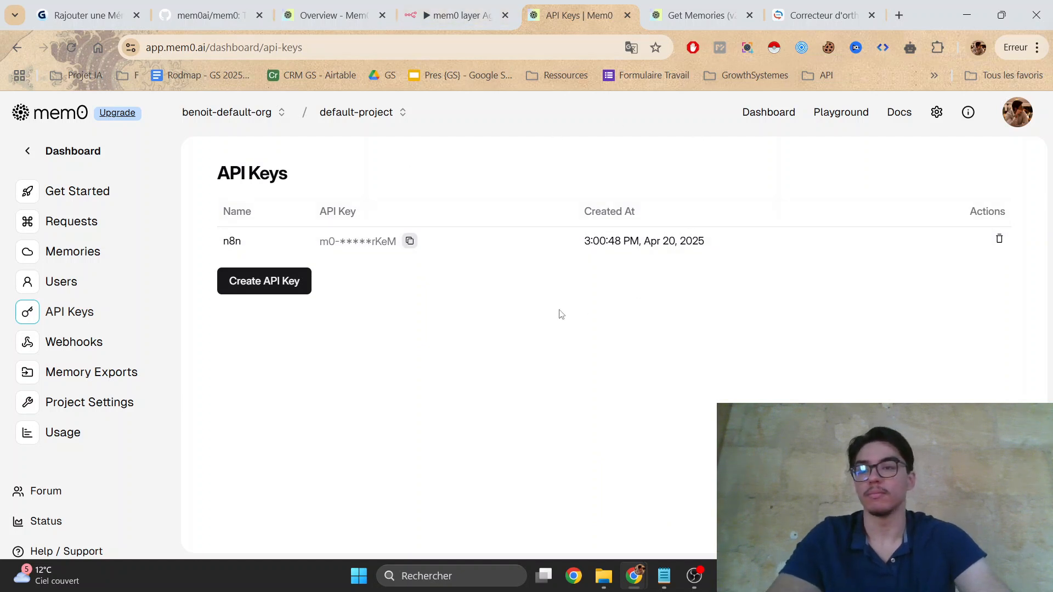
Step: Review the account's Users list and the Requests log with its event types, payloads and latencies
click(71, 281)
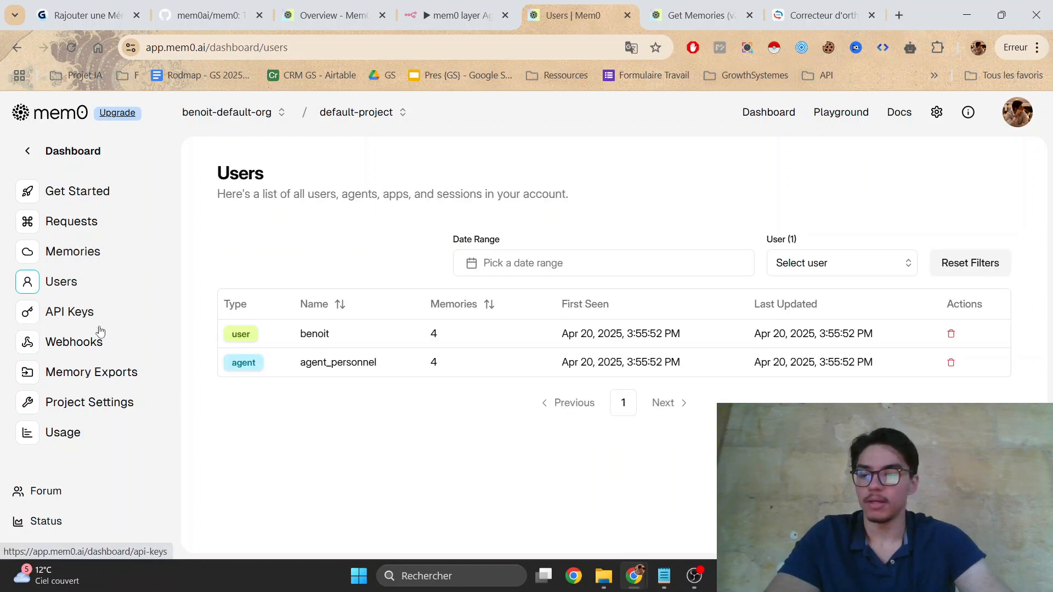
click(83, 227)
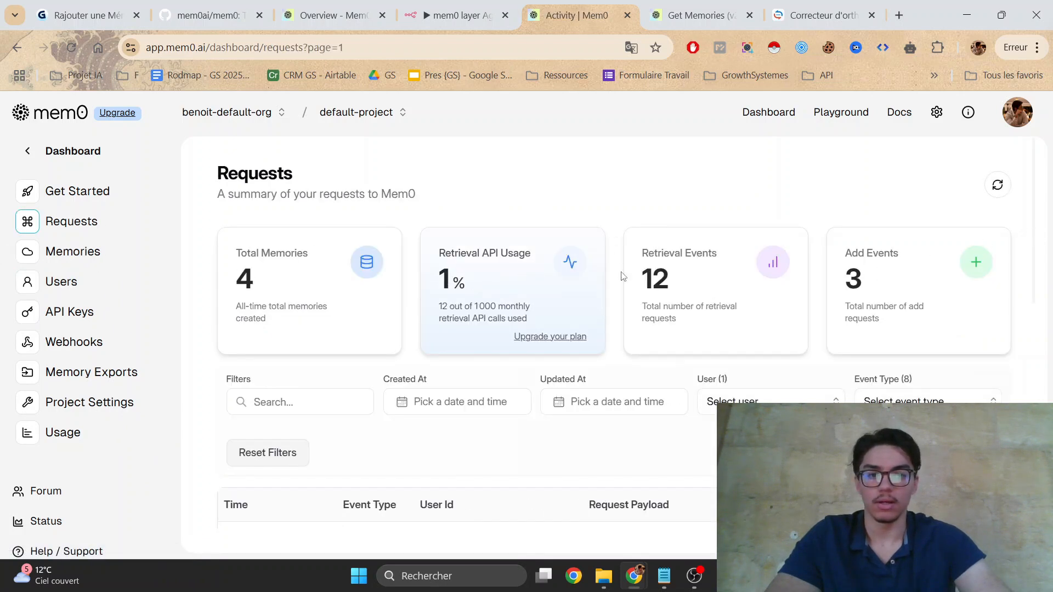
scroll(530, 217, down, 5)
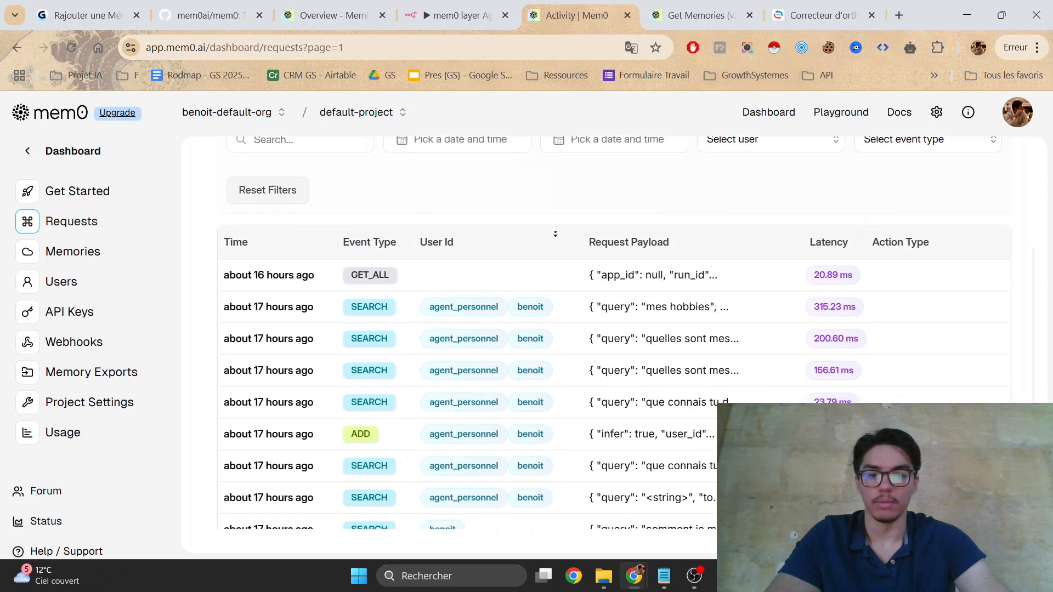
middle_click(583, 210)
scroll(592, 236, down, 2)
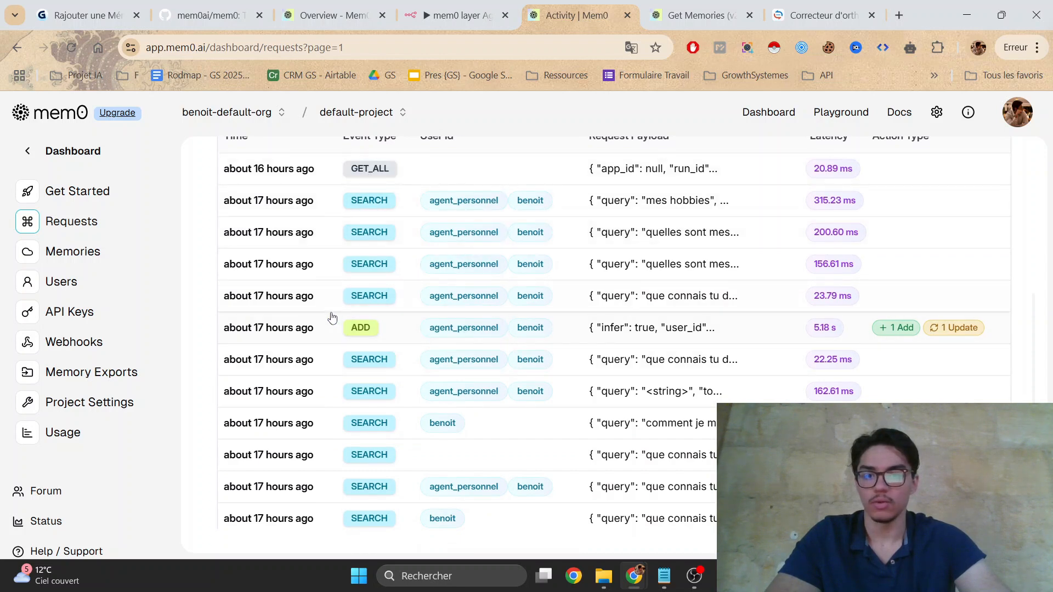
Step: Open the Memories page and inspect the oldest memory's text, User ID and Agent ID, closing its details at the end
click(73, 251)
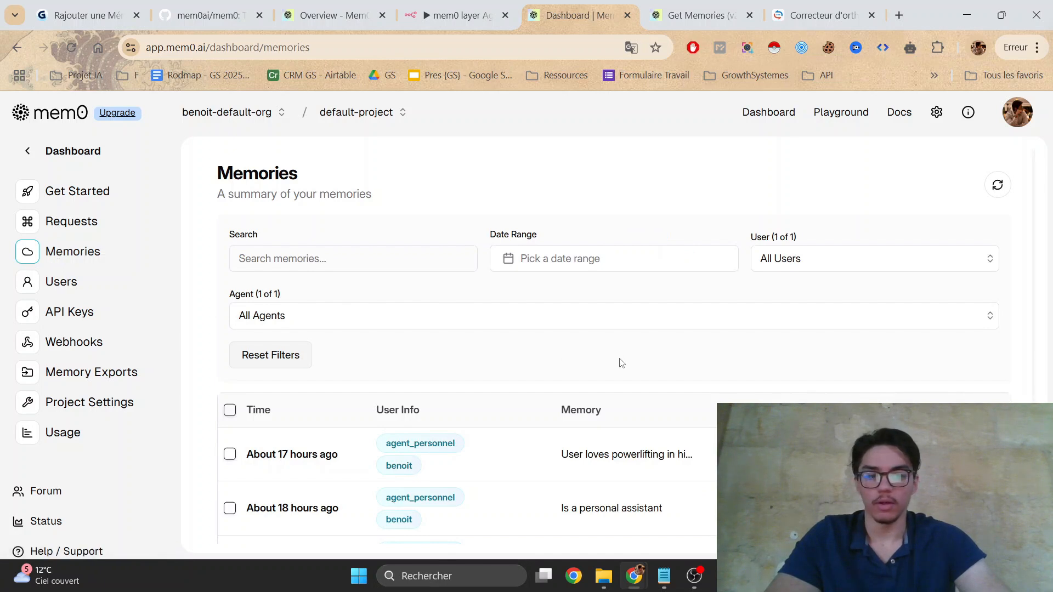
scroll(621, 363, down, 3)
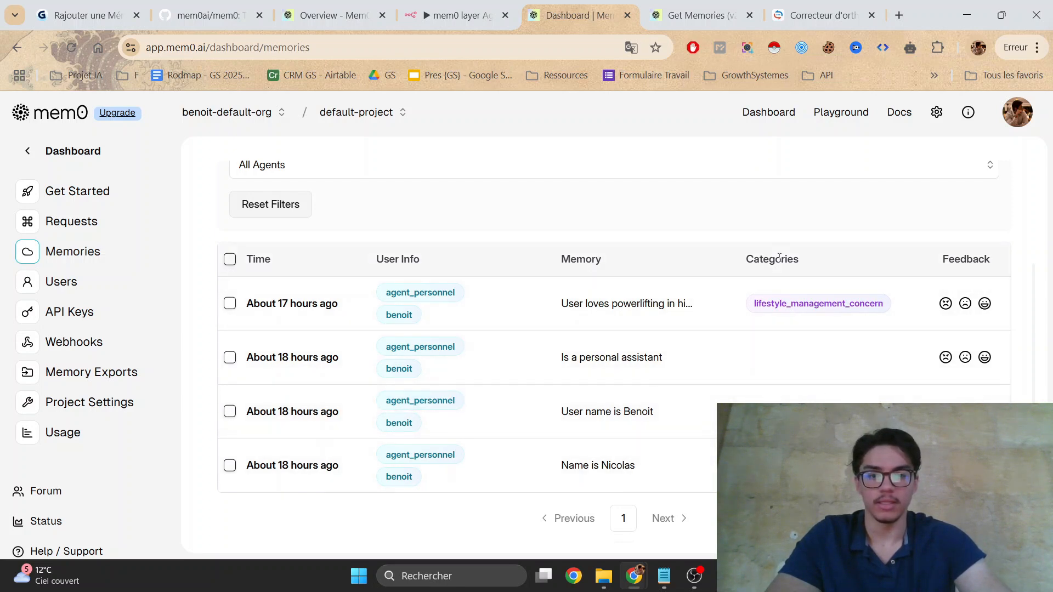
click(497, 470)
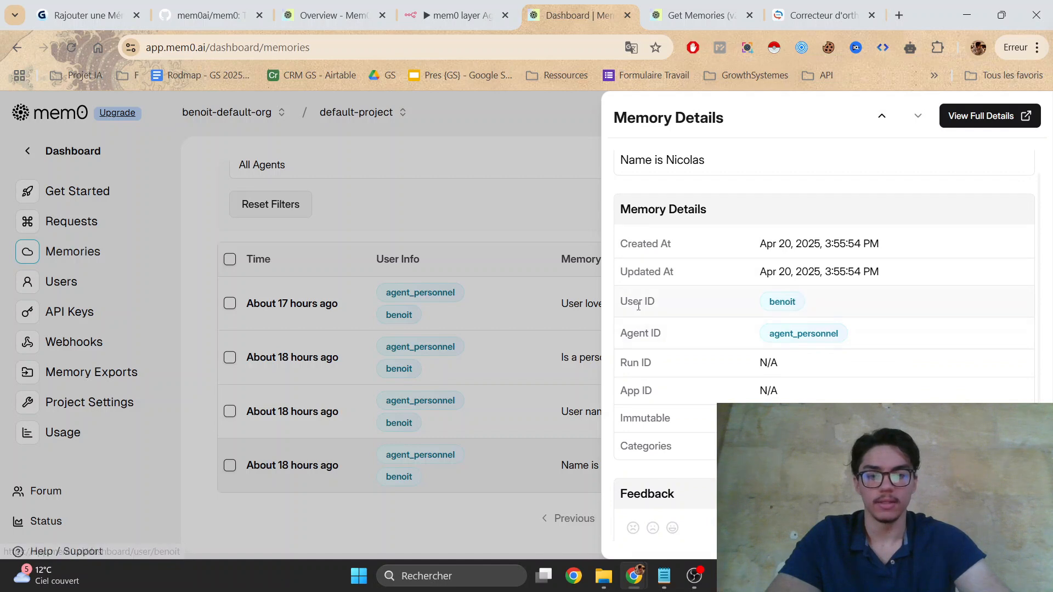
drag(621, 302, 621, 334)
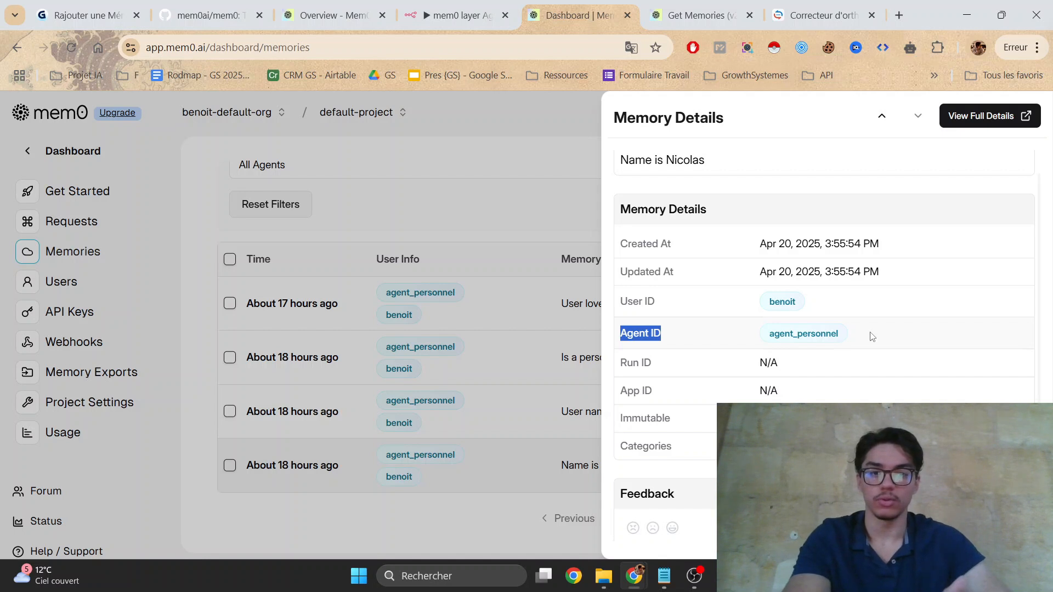
double_click(678, 160)
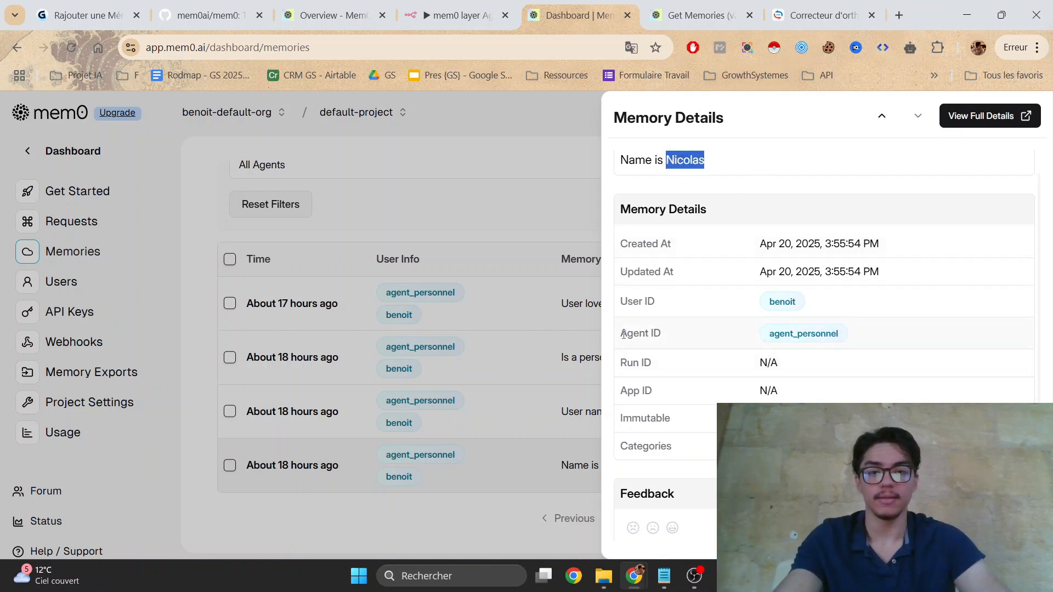
drag(623, 335, 676, 340)
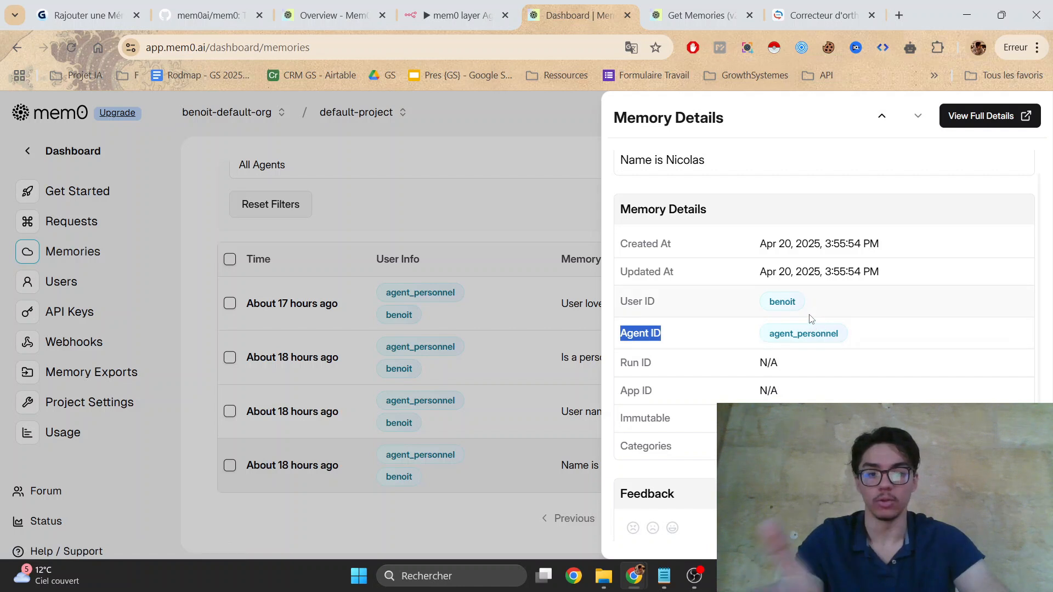
click(865, 308)
drag(799, 303, 765, 302)
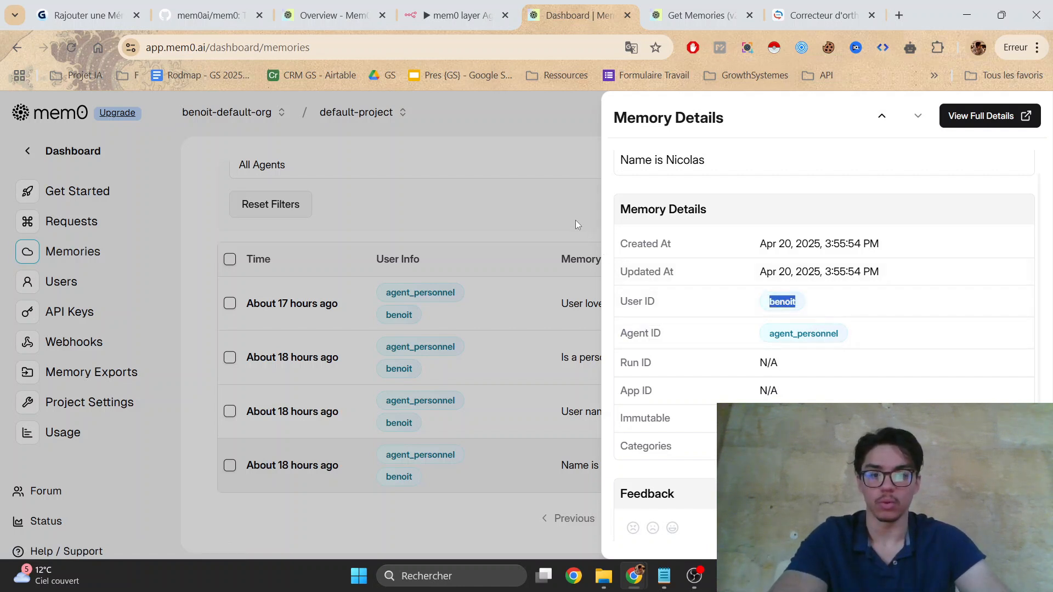
click(555, 224)
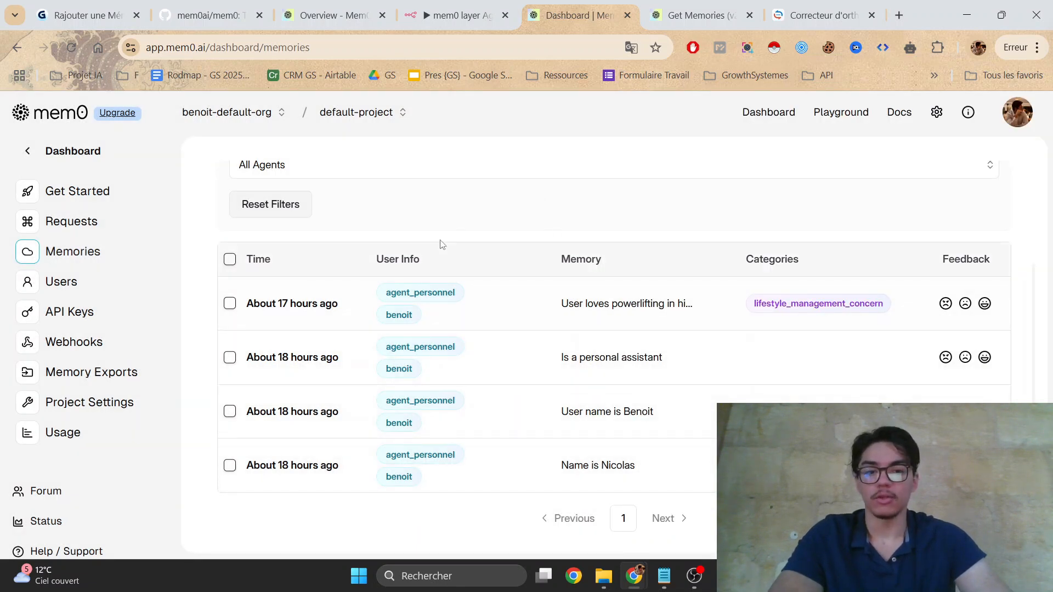
Step: Inspect the User ID, Agent ID and category in the details of the powerlifting memory, and close them
click(553, 317)
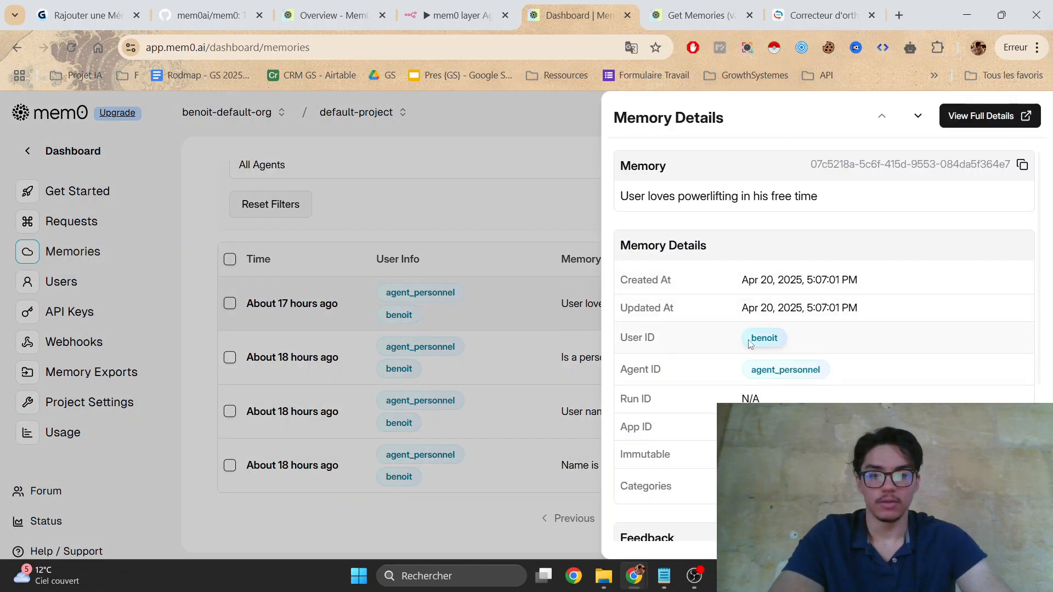
drag(780, 341, 739, 340)
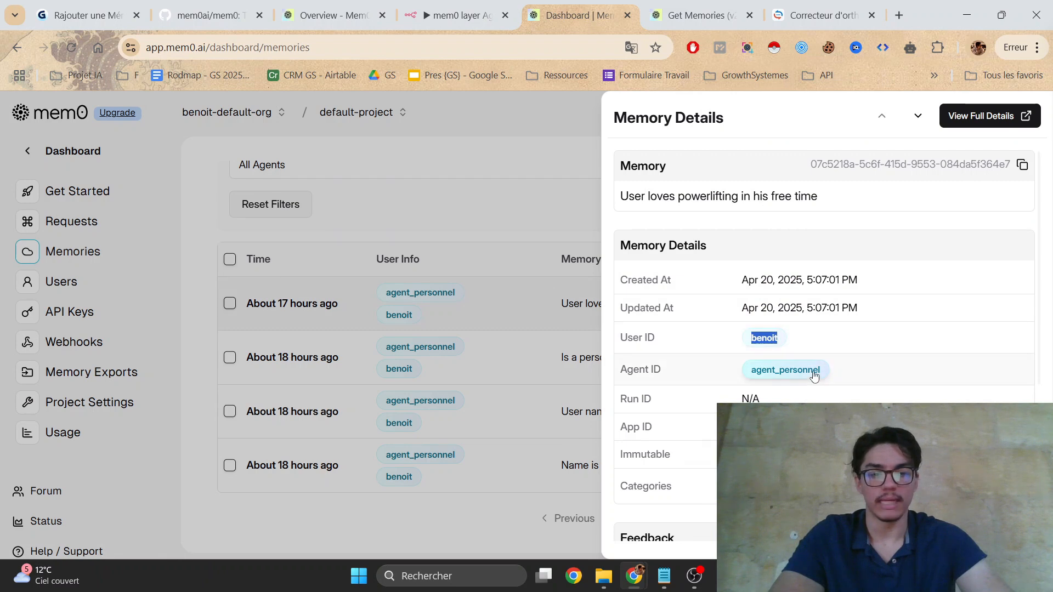
drag(823, 370, 751, 366)
click(750, 365)
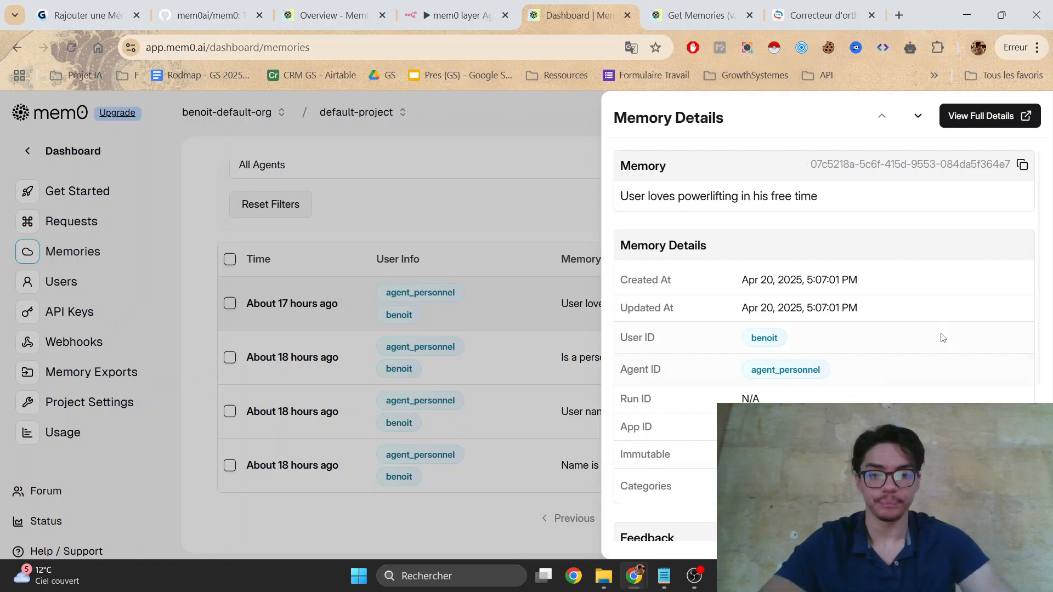
scroll(935, 378, down, 2)
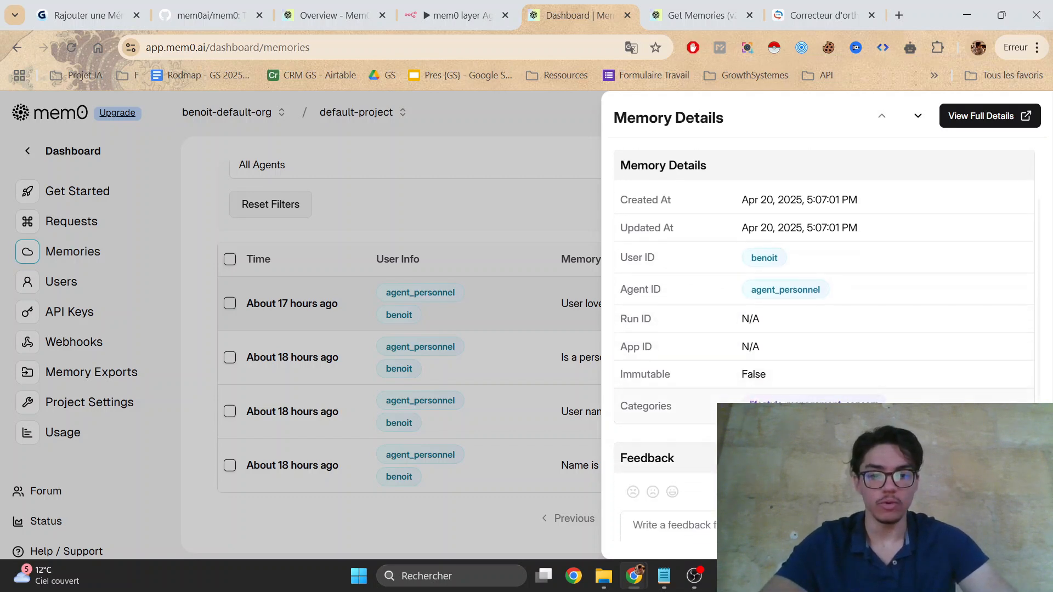
drag(750, 402, 849, 401)
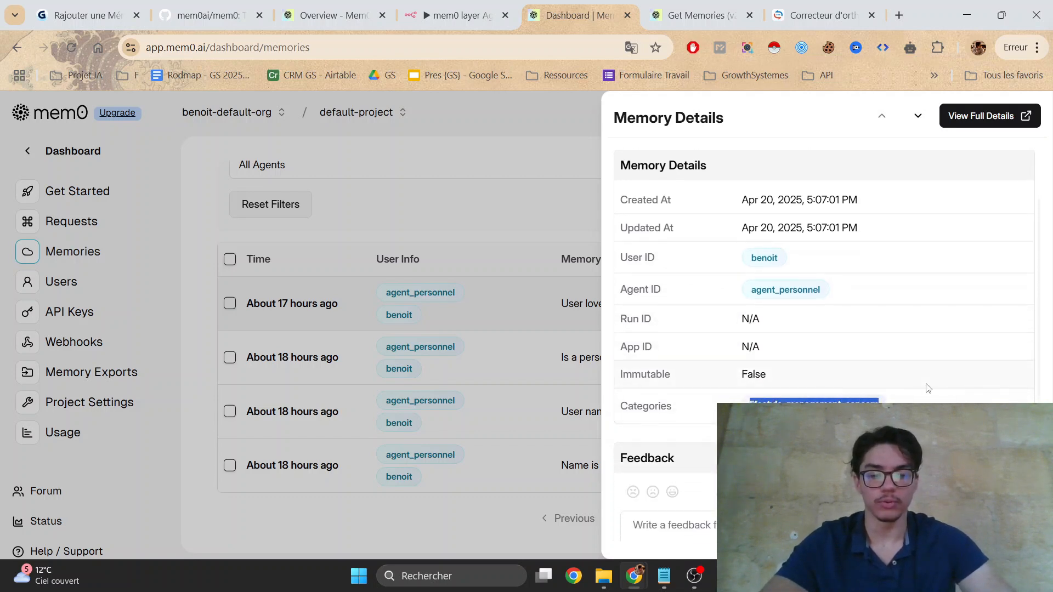
click(468, 166)
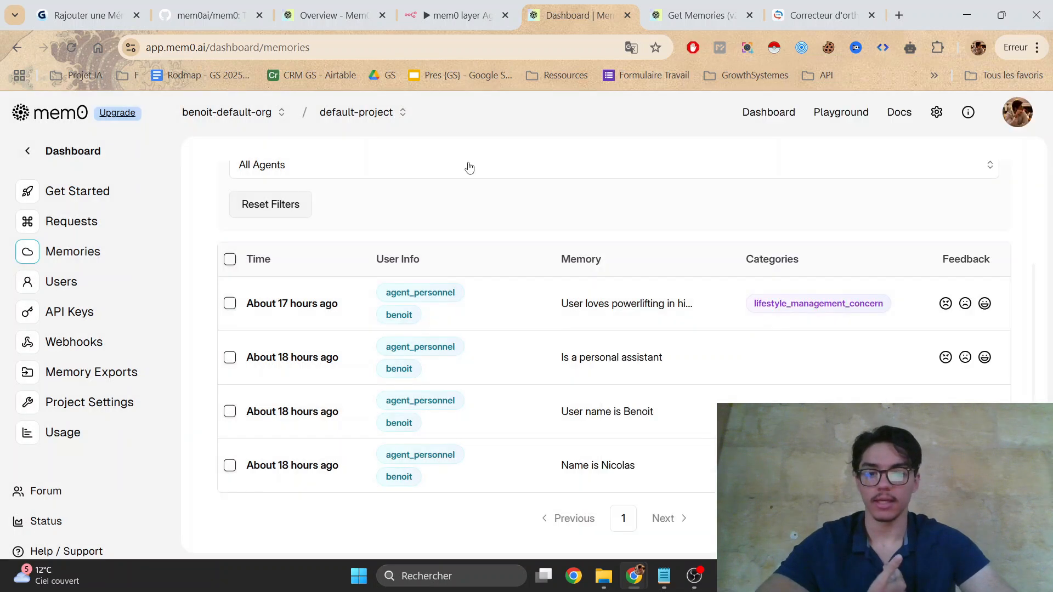
Step: Open the Project Settings and examine the Custom Instructions and the existing lifestyle_management_concern custom category
click(79, 406)
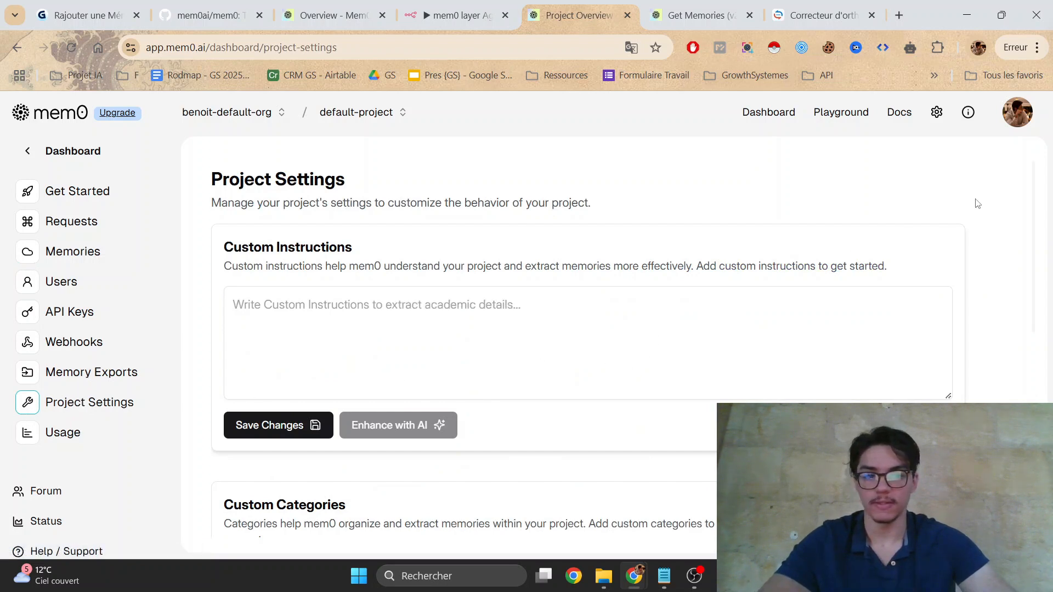
drag(237, 259, 408, 261)
click(463, 252)
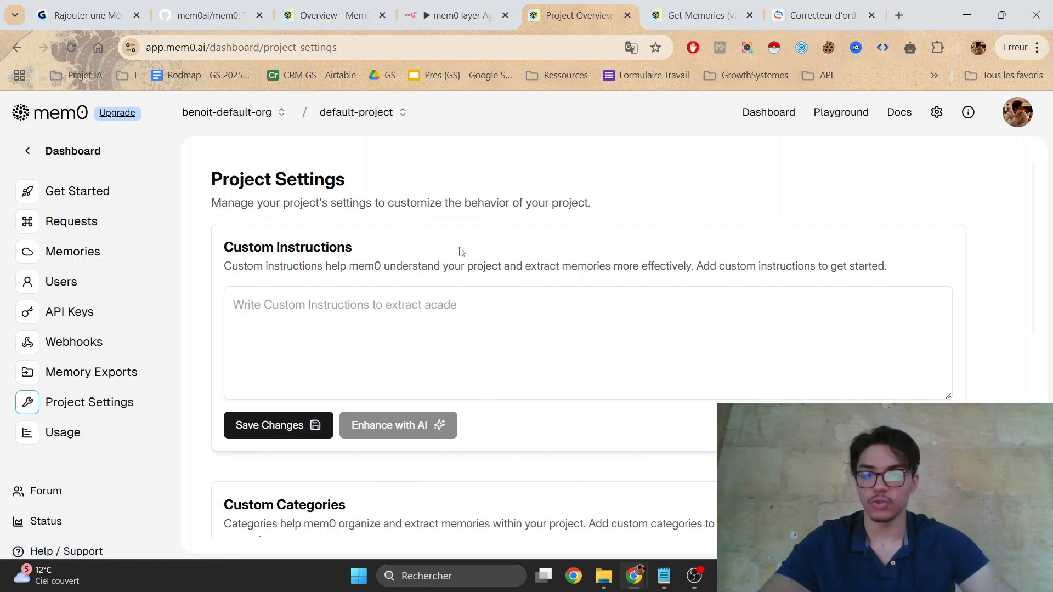
scroll(562, 282, down, 3)
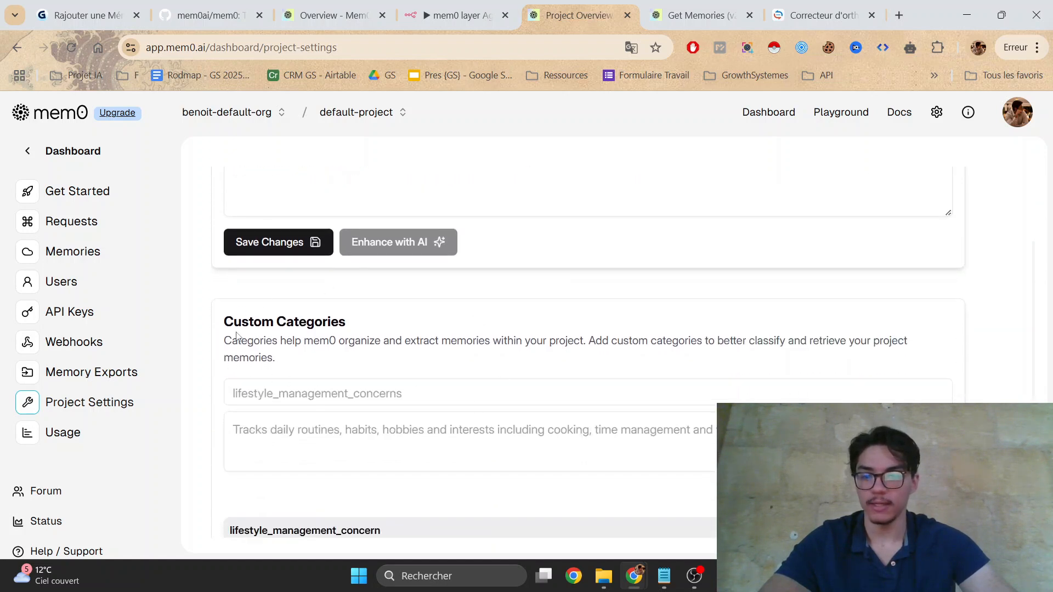
scroll(537, 359, down, 1)
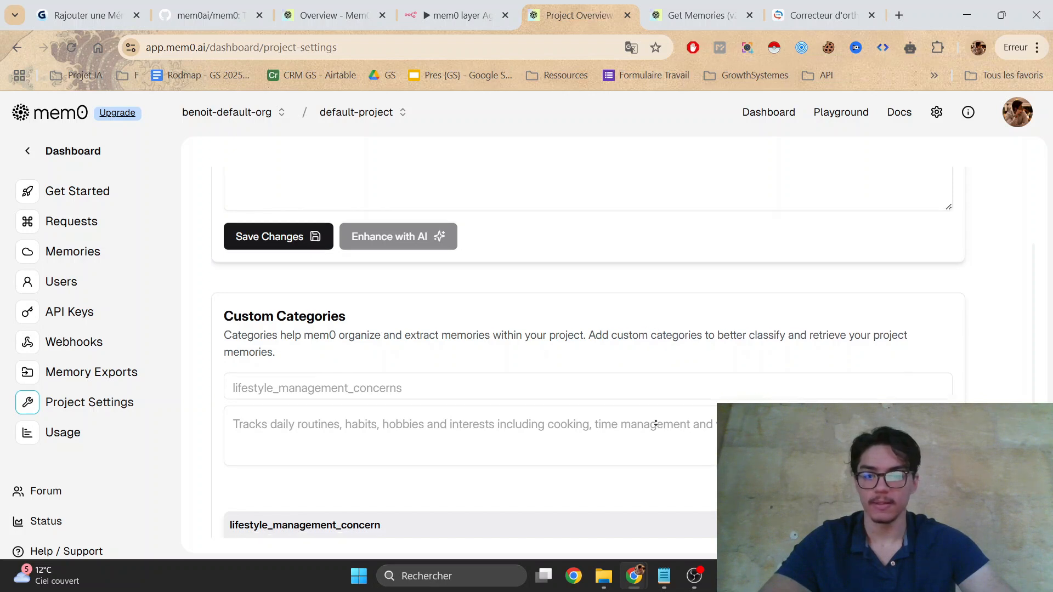
drag(230, 464, 371, 464)
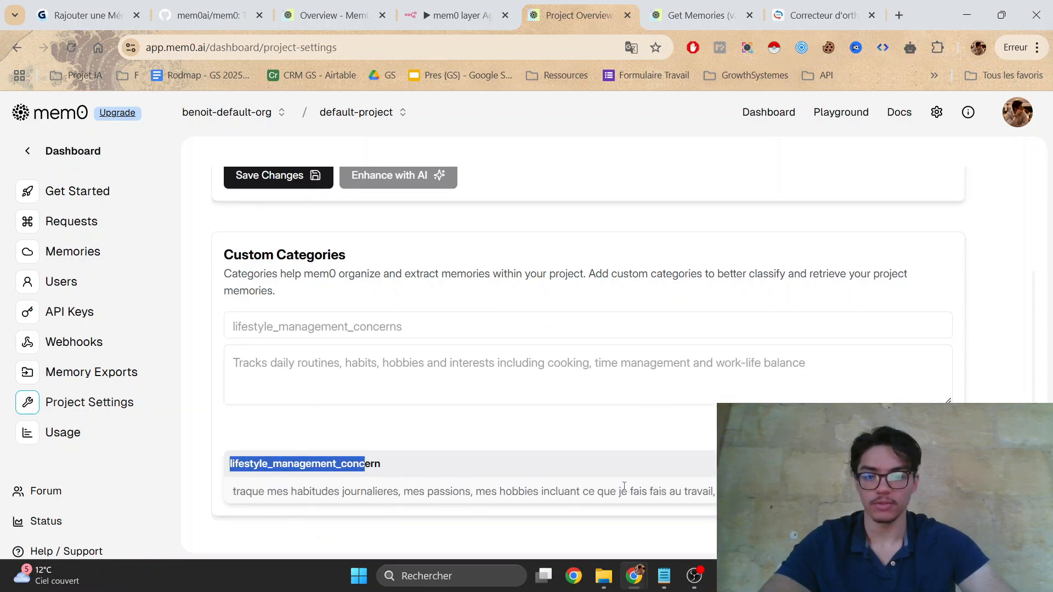
Step: Examine the name and description of the lifestyle_management_concern category, along with the Expiration Date section of the Project Settings
middle_click(737, 409)
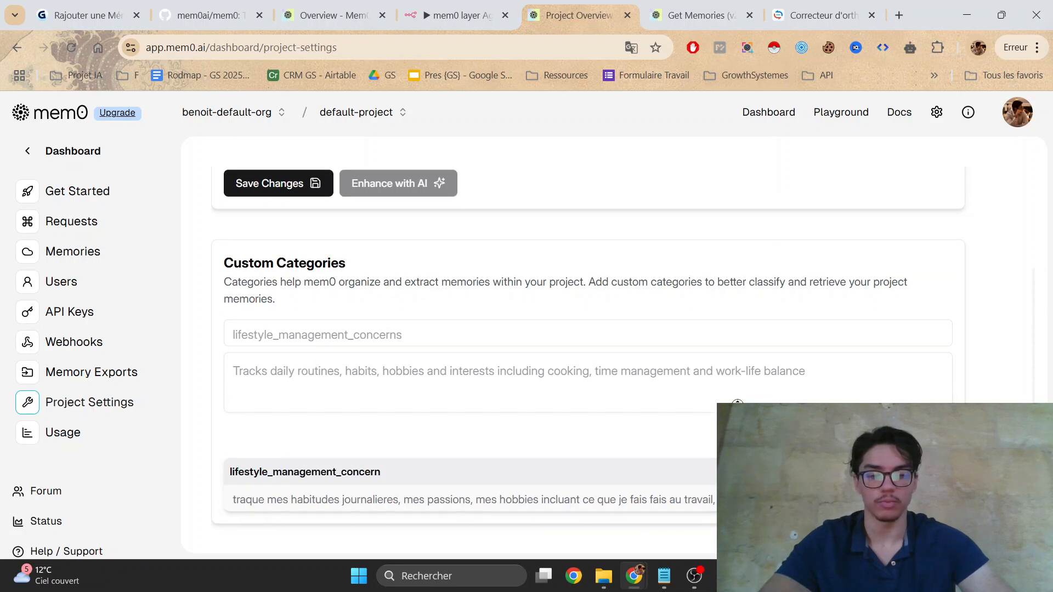
scroll(737, 409, down, 1)
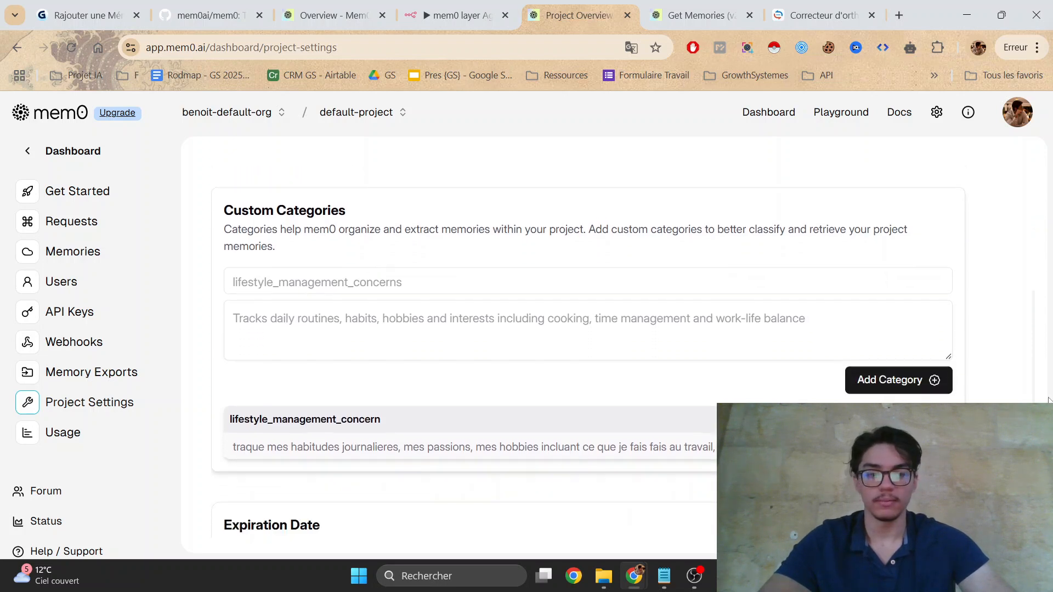
scroll(1033, 385, down, 2)
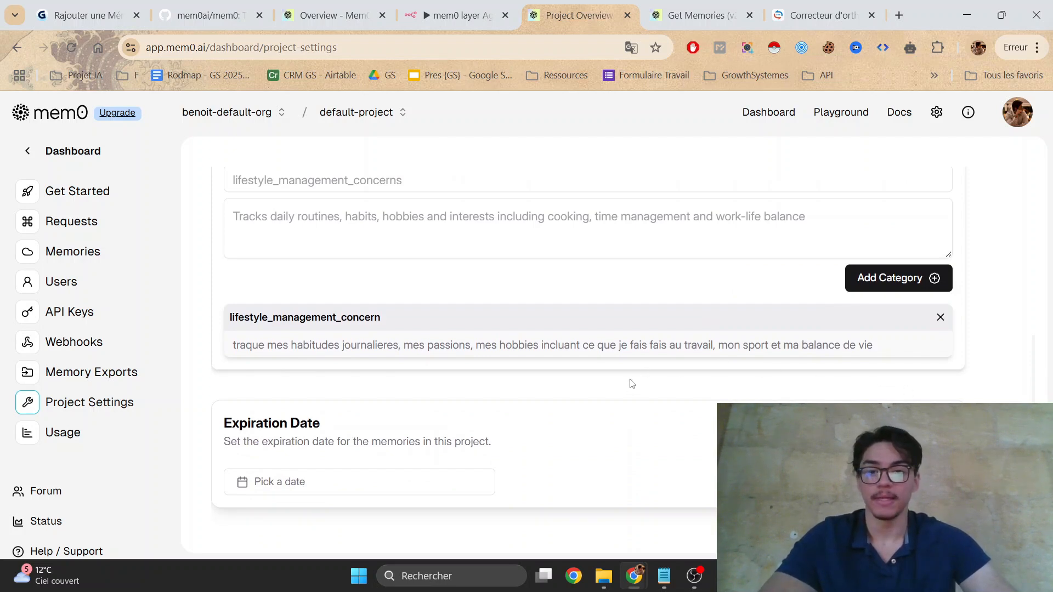
drag(407, 322, 226, 326)
click(442, 313)
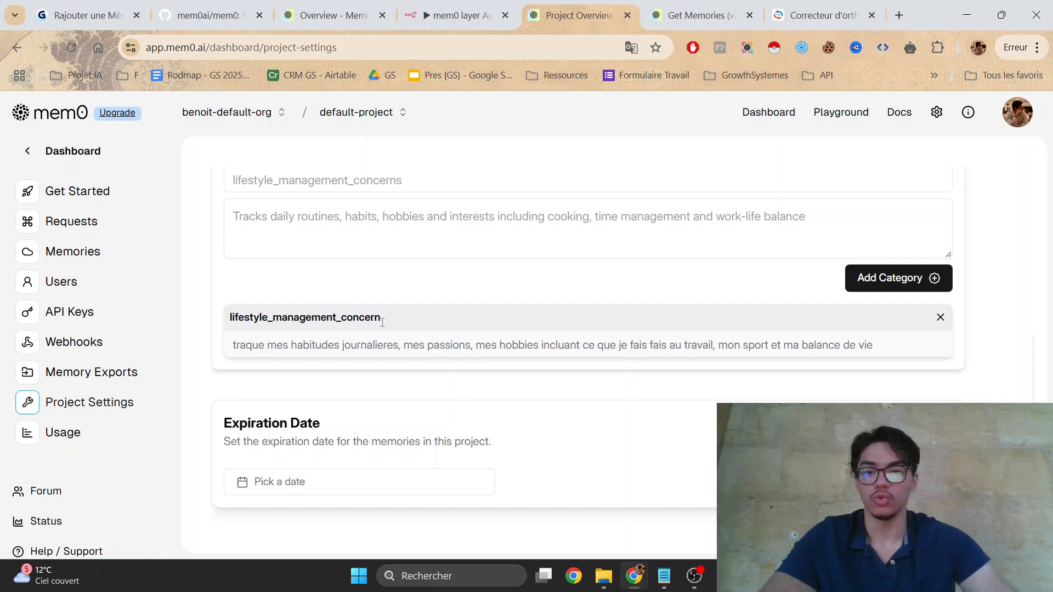
drag(381, 320, 465, 264)
click(453, 289)
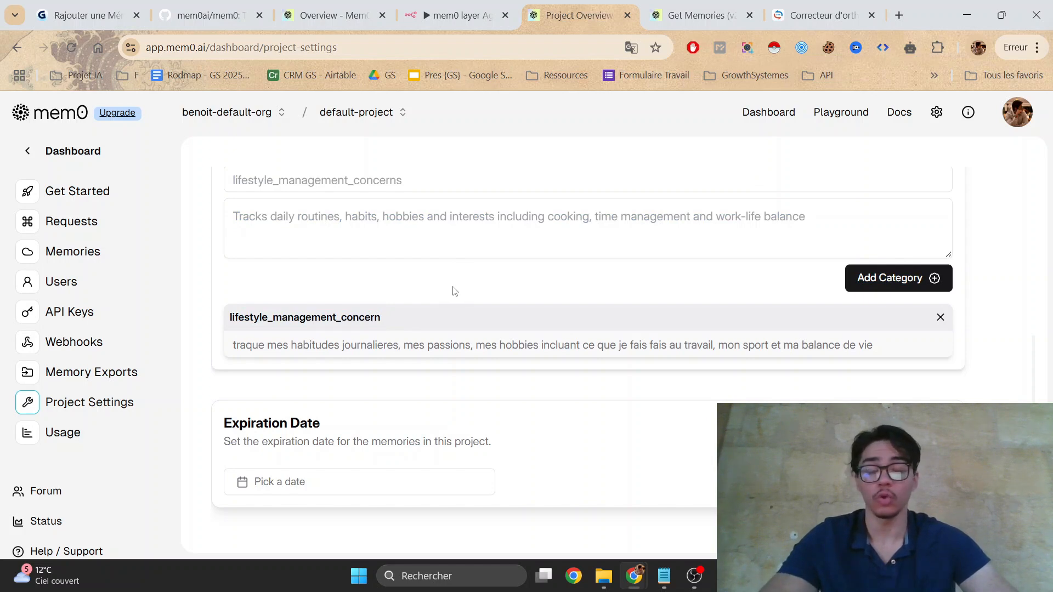
Step: Open the Memory Exports page and read its description of exporting memories in a structured format
scroll(493, 295, up, 2)
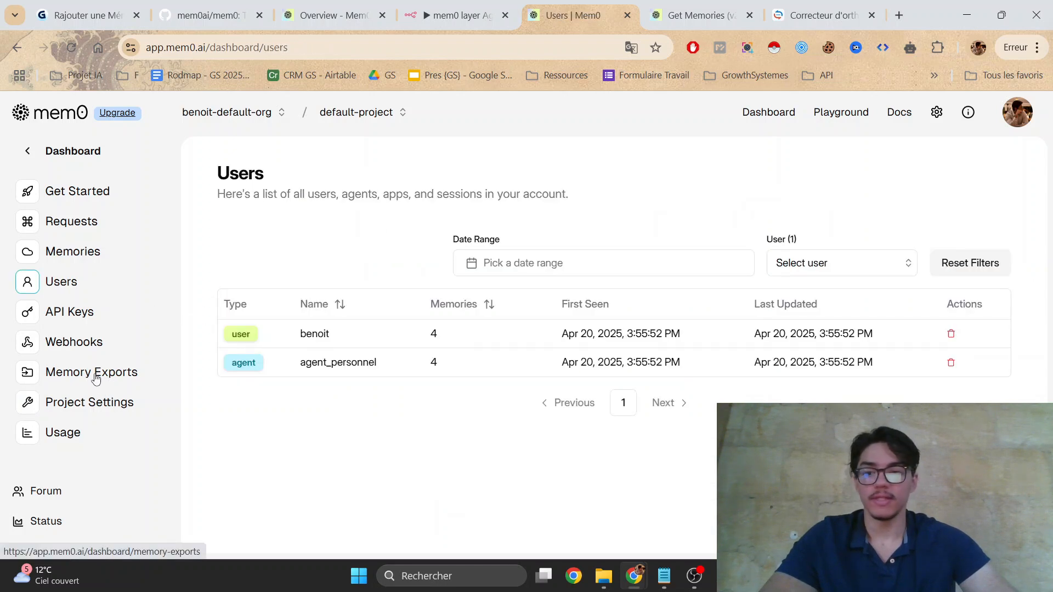
click(95, 378)
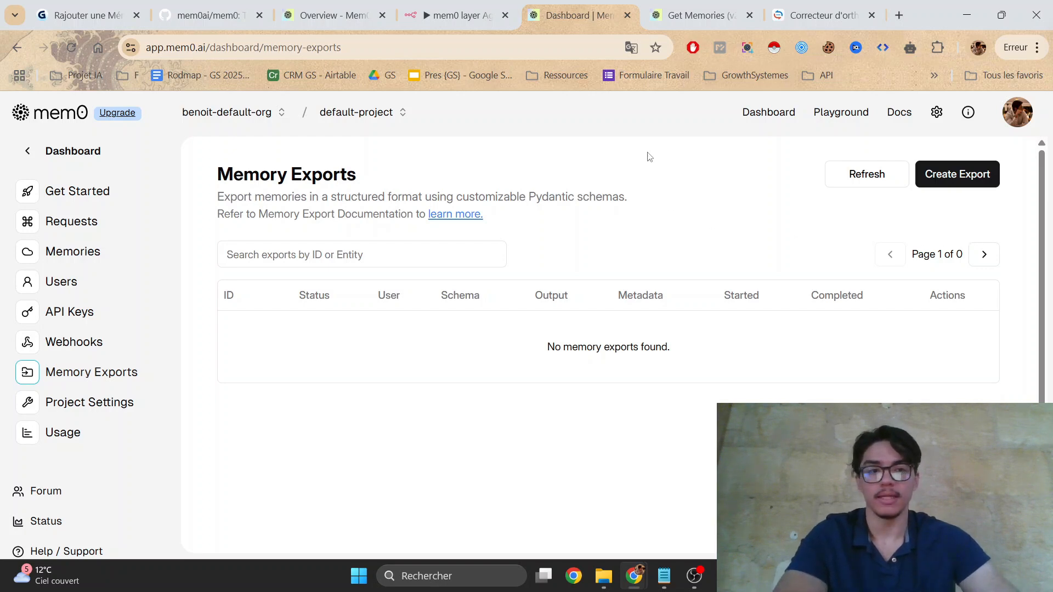
drag(230, 197, 351, 190)
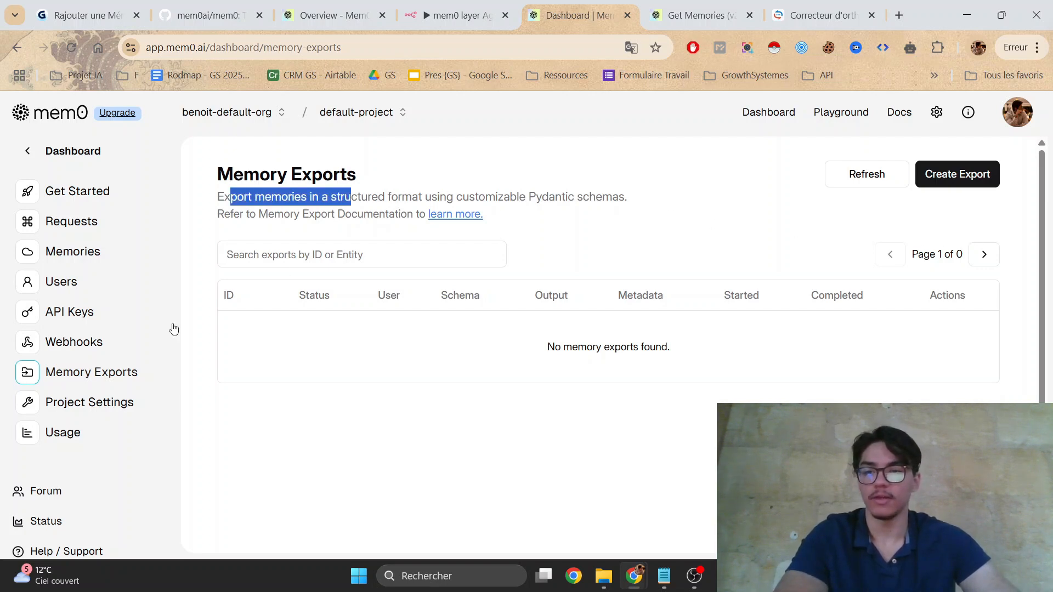
Step: Open the Users page and examine the user entry's name and the agent entry's type
click(70, 279)
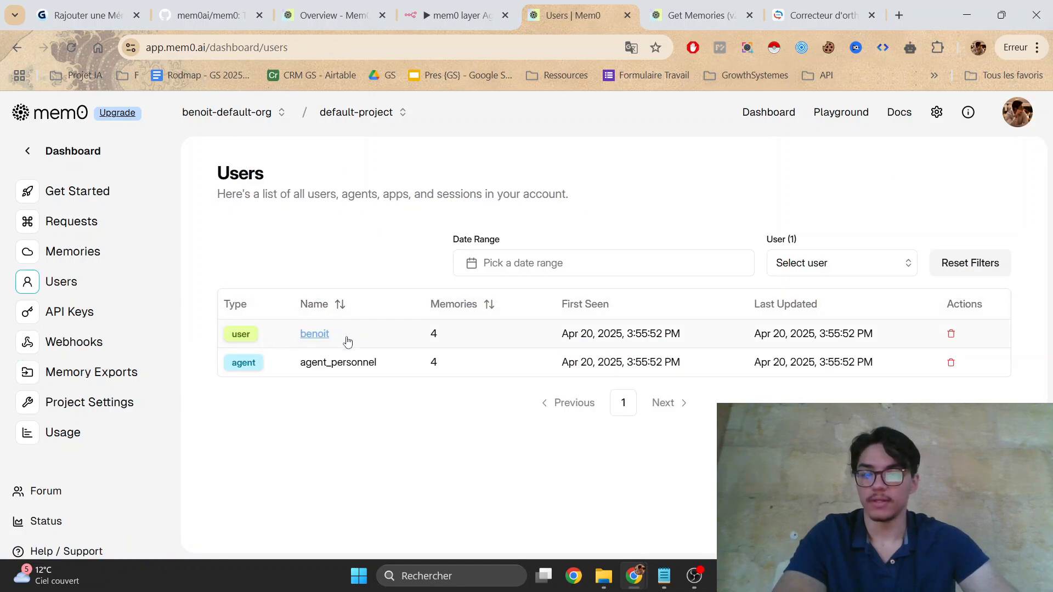
drag(342, 338, 211, 337)
click(365, 289)
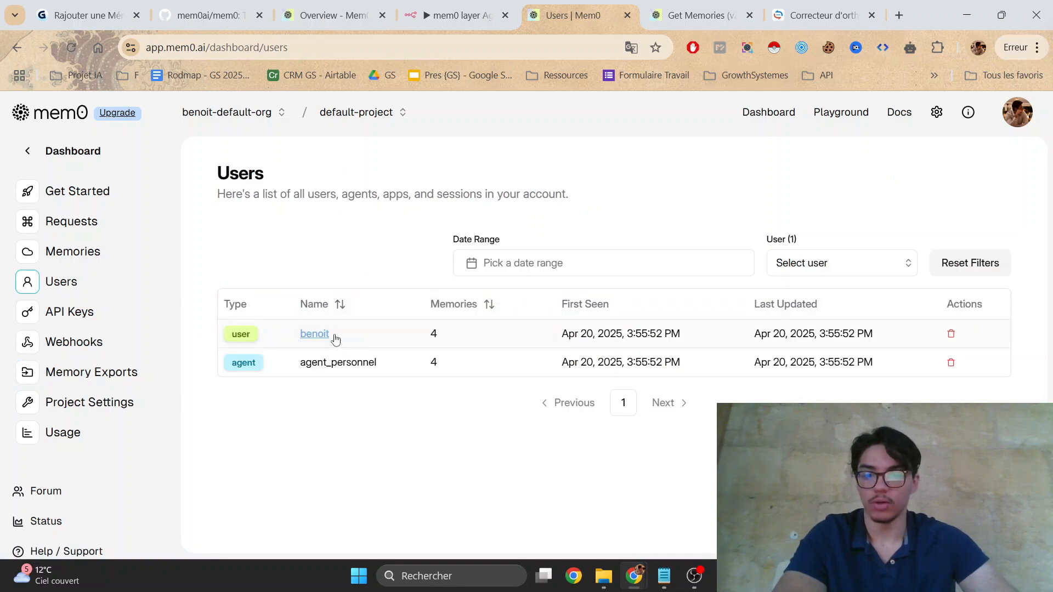
drag(333, 338, 276, 319)
click(453, 328)
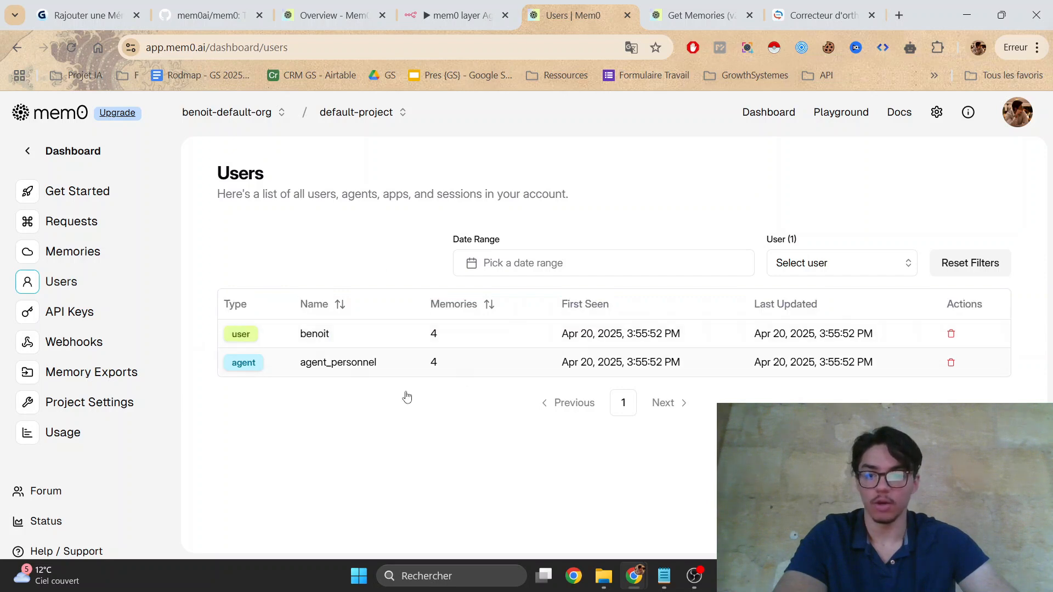
mouse_move(224, 369)
mouse_down()
mouse_move(411, 381)
mouse_move(360, 395)
mouse_move(224, 378)
mouse_up()
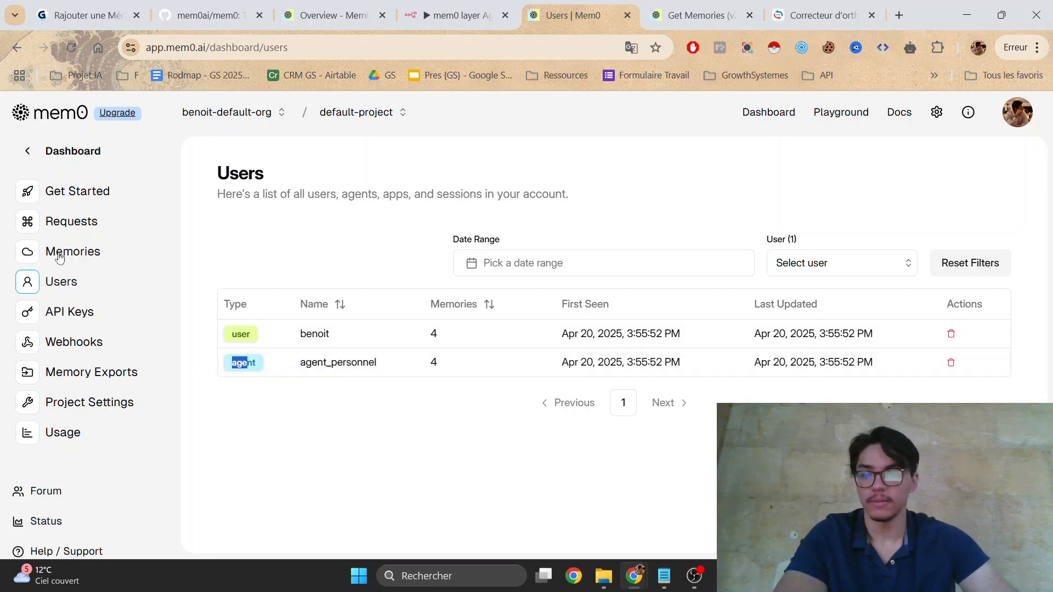
click(354, 250)
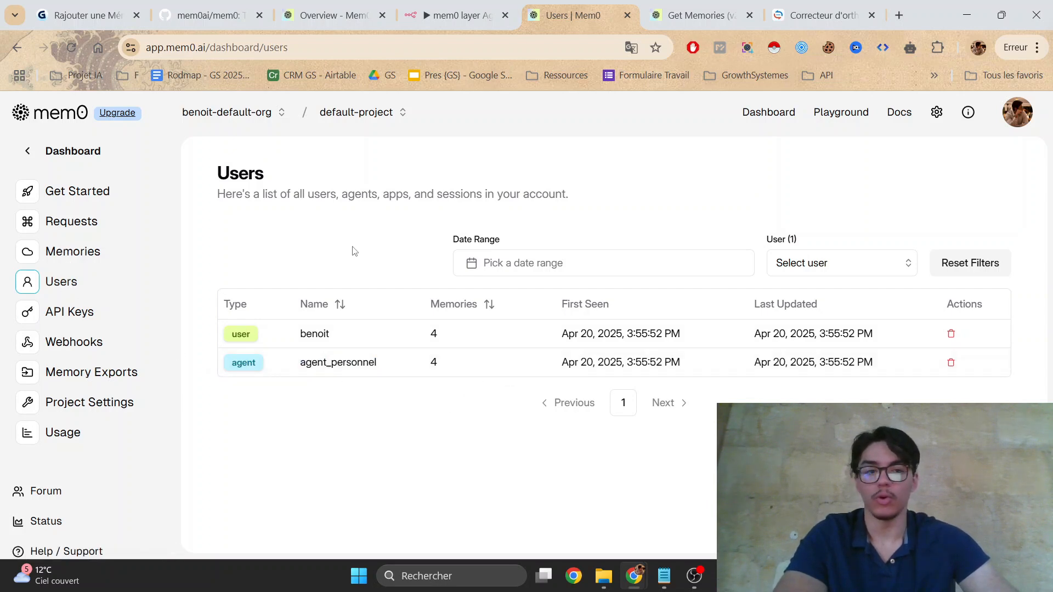
Step: Reset the filters of the Users list and inspect the names of the agent and user entries
click(1000, 259)
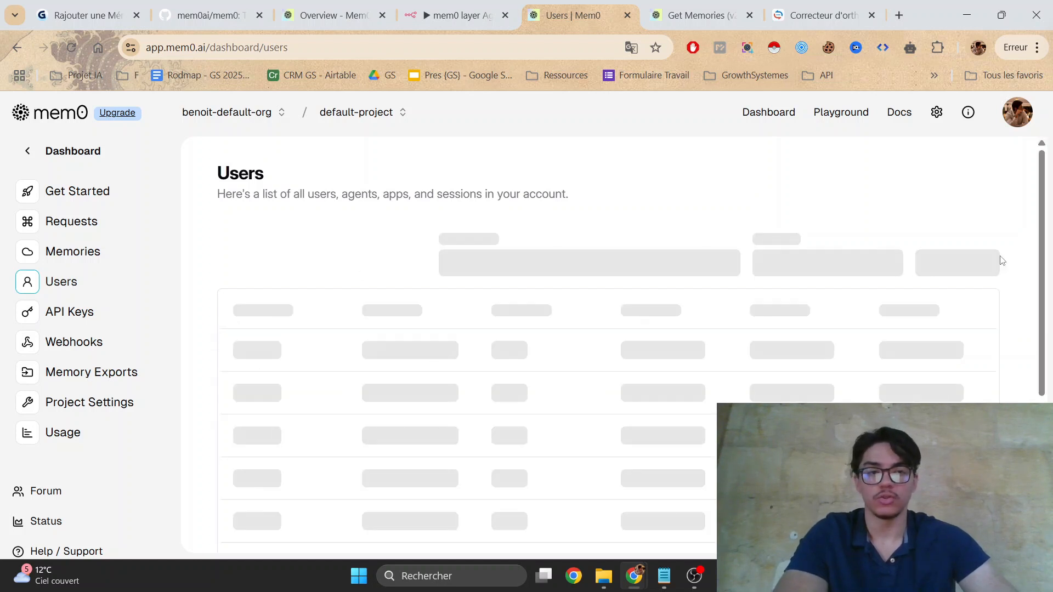
drag(296, 369, 406, 376)
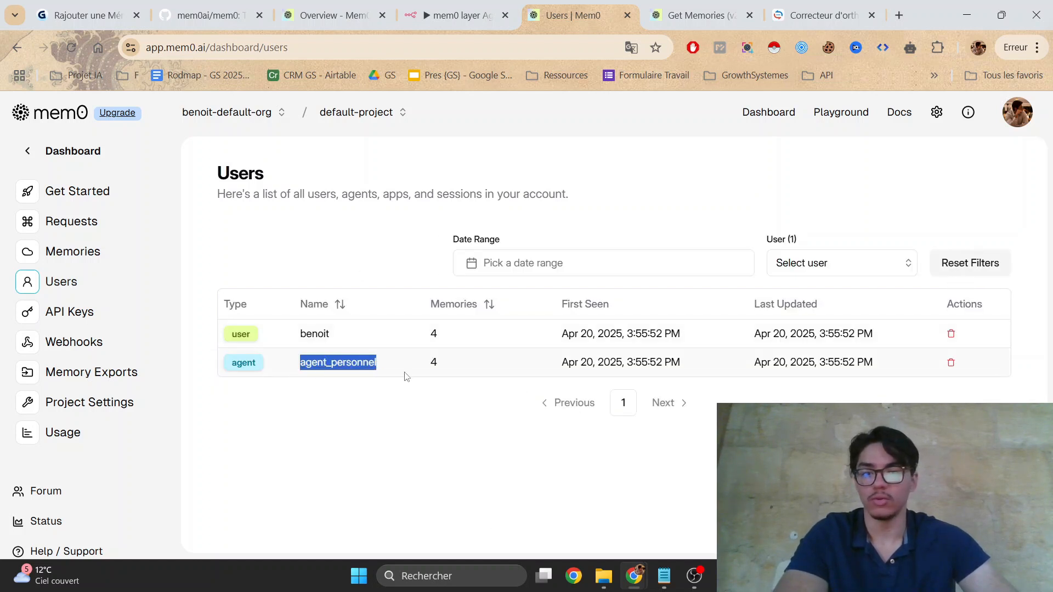
click(362, 405)
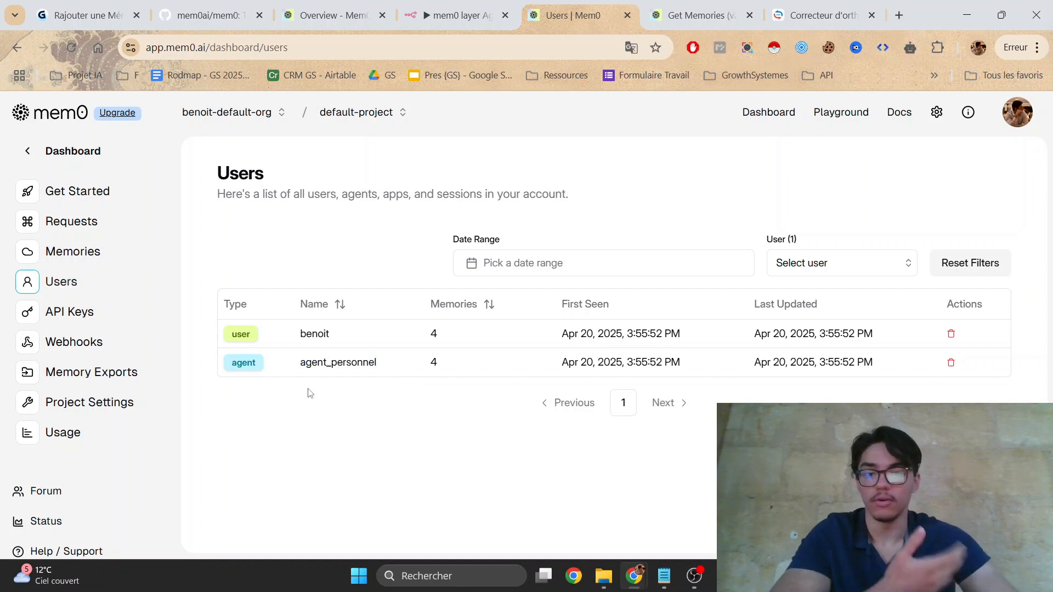
drag(300, 342, 389, 336)
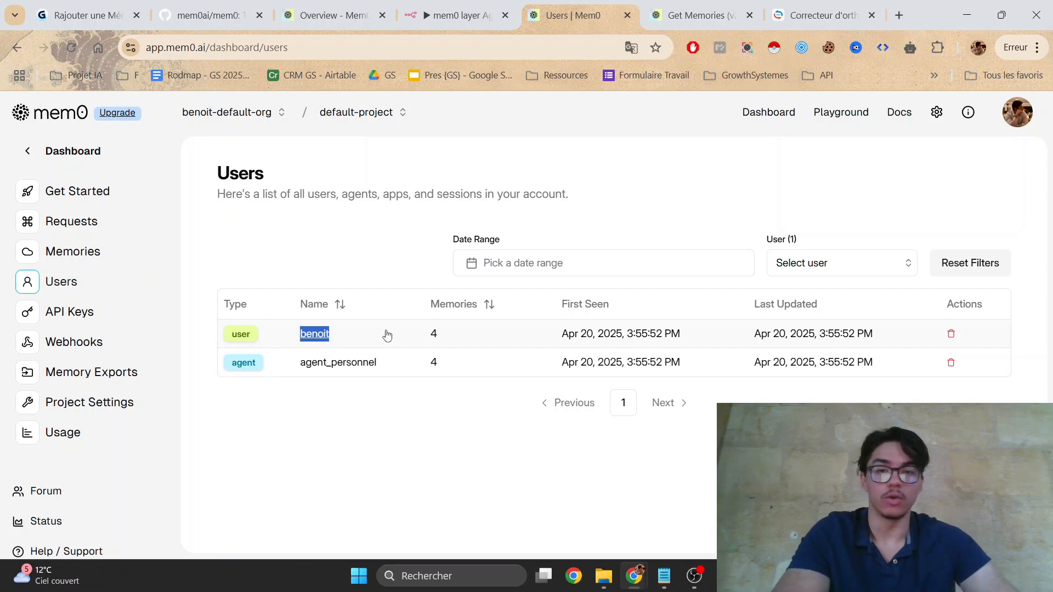
click(337, 274)
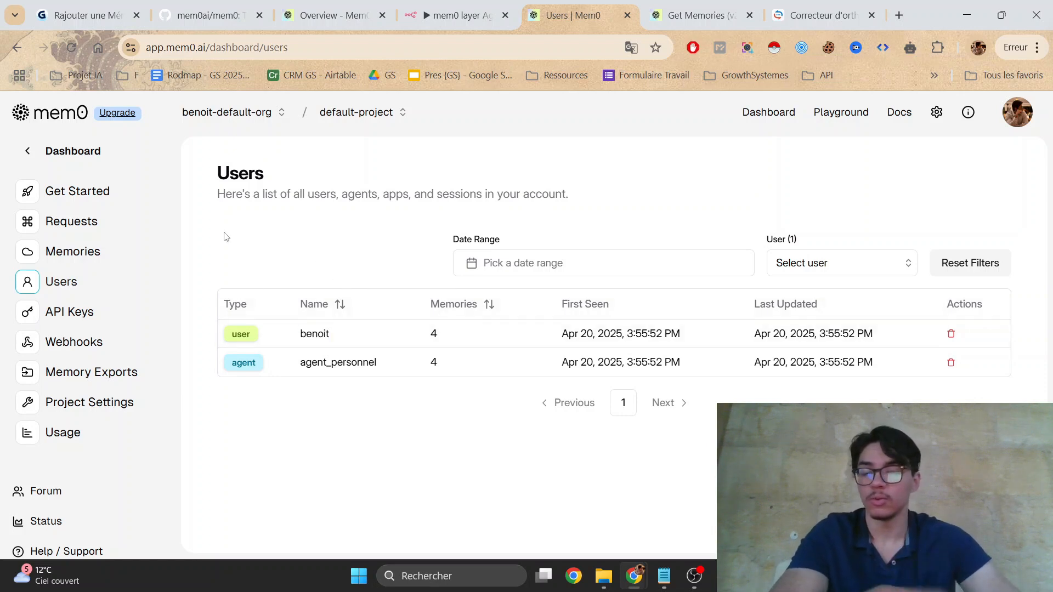
Step: Switch to the mem0 API Reference, view Search Memories (v2), and browse the Entities, Organizations and Project APIs endpoint groups
key(ctrl+Tab)
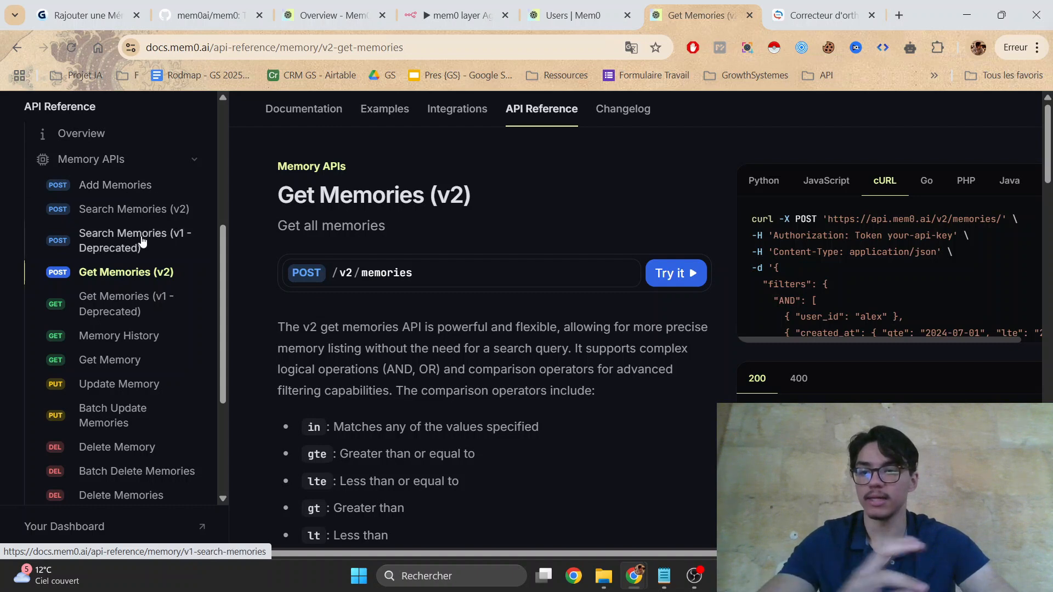
click(135, 209)
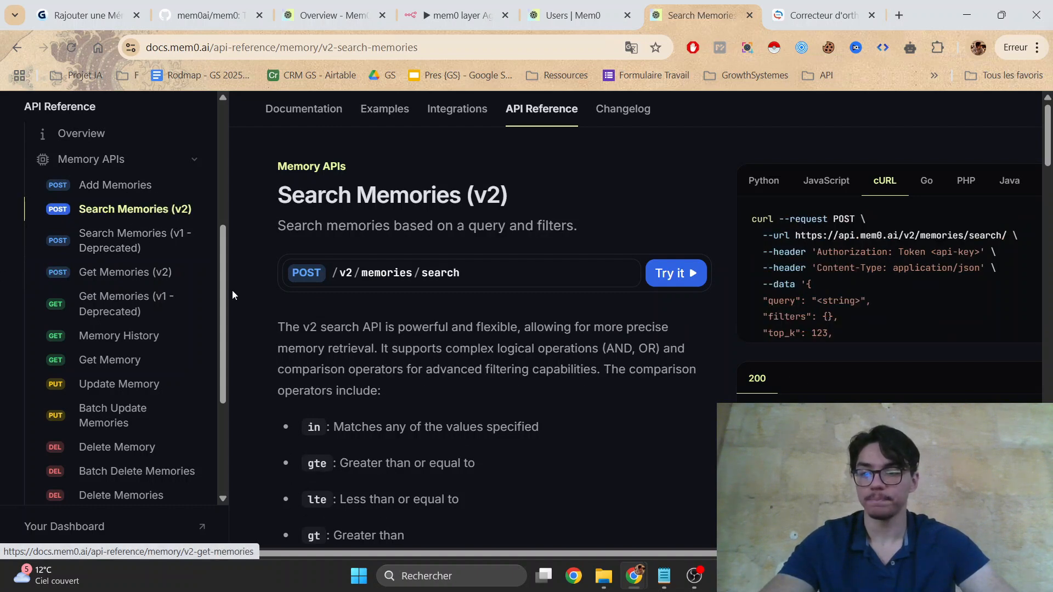
scroll(222, 293, down, 4)
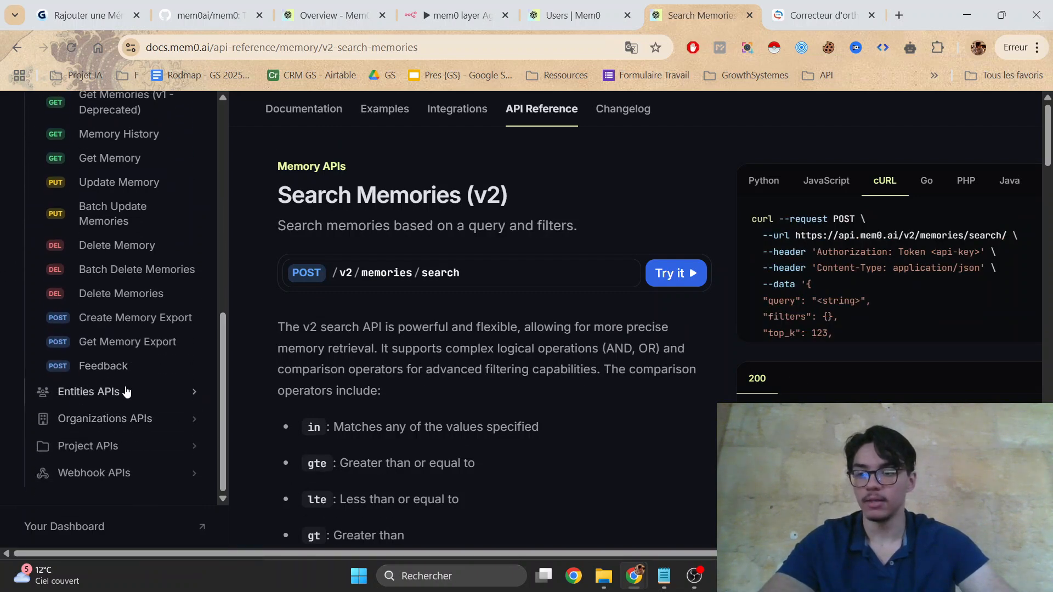
click(126, 392)
scroll(208, 406, down, 1)
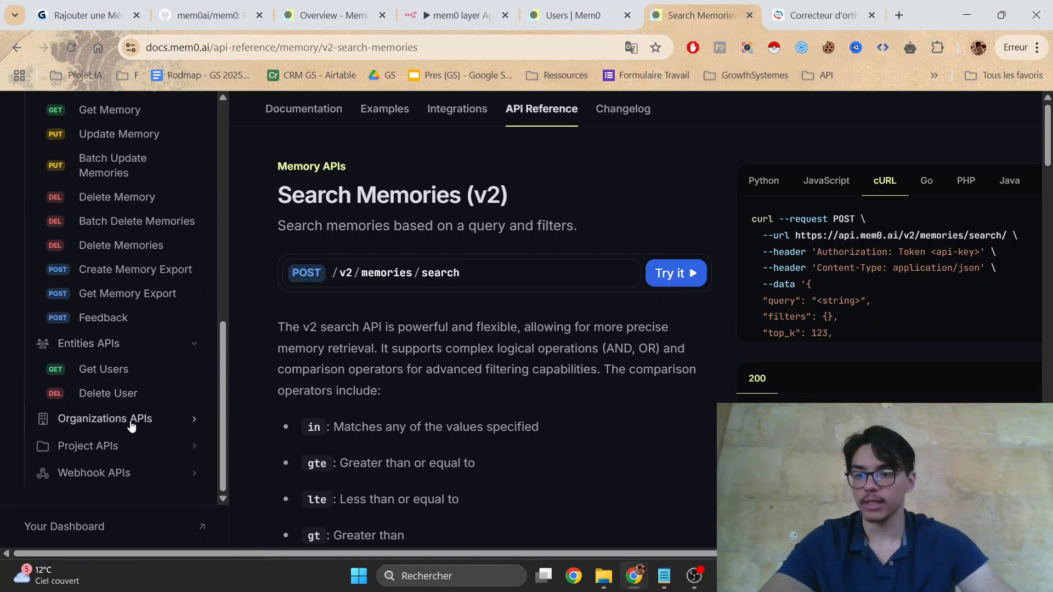
click(195, 419)
drag(225, 413, 221, 476)
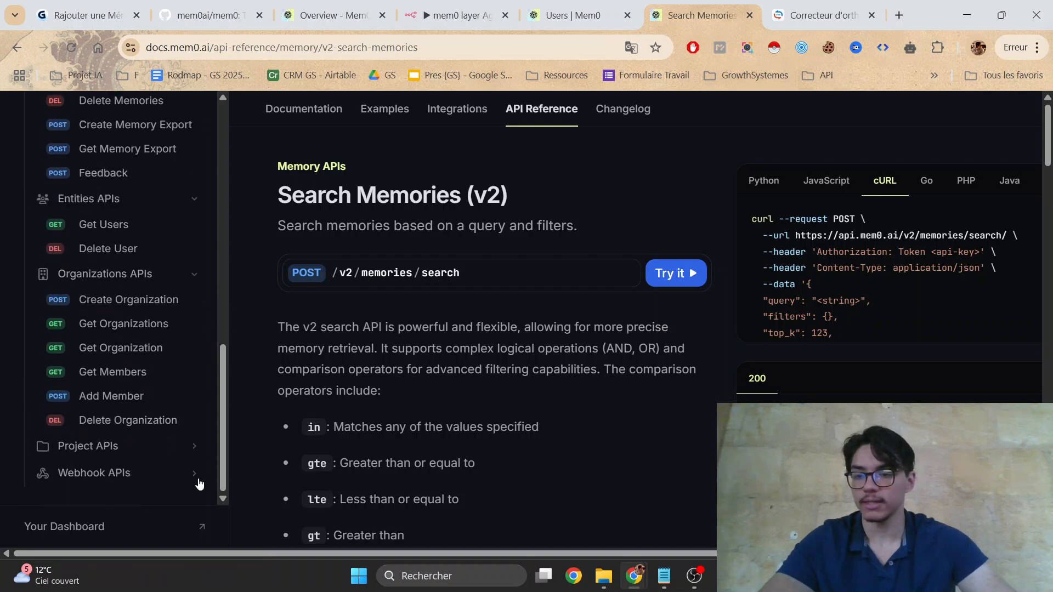
click(113, 447)
drag(222, 423, 234, 284)
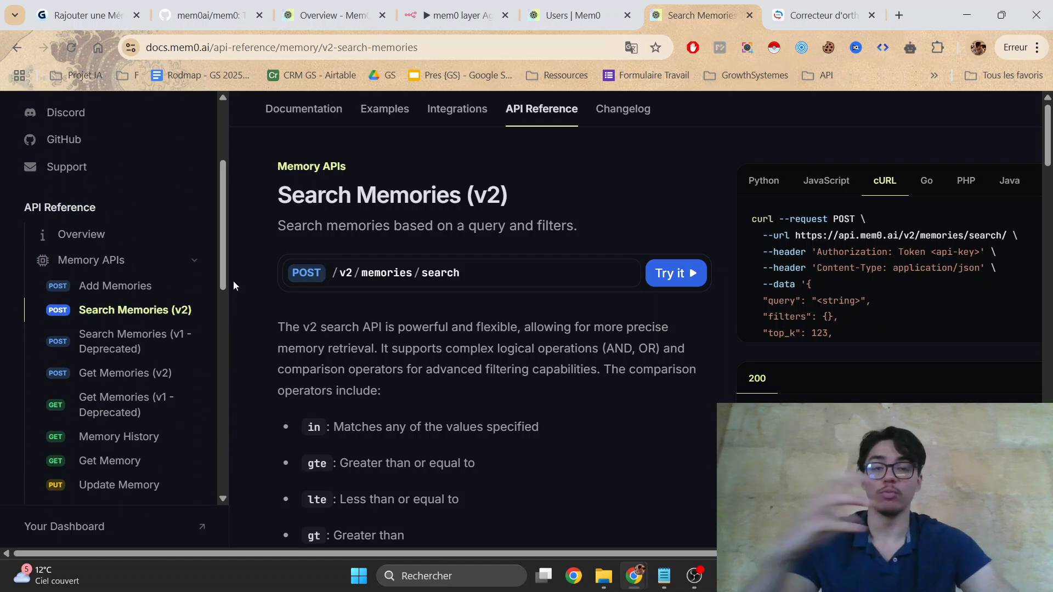
Step: Open the Add Memories reference page under Memory APIs and review its heading
click(142, 287)
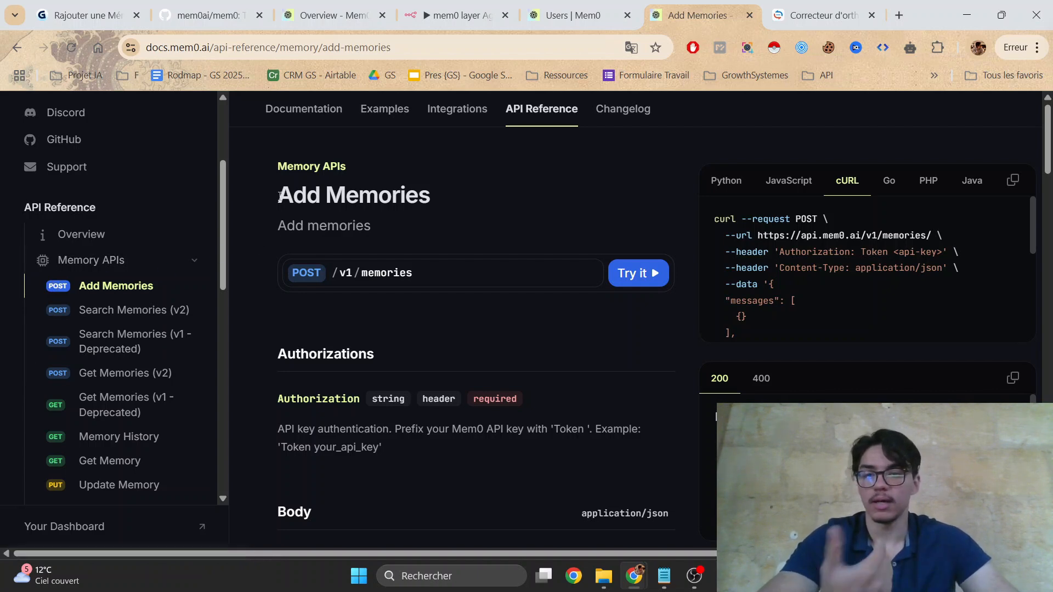
drag(278, 196, 431, 198)
click(98, 314)
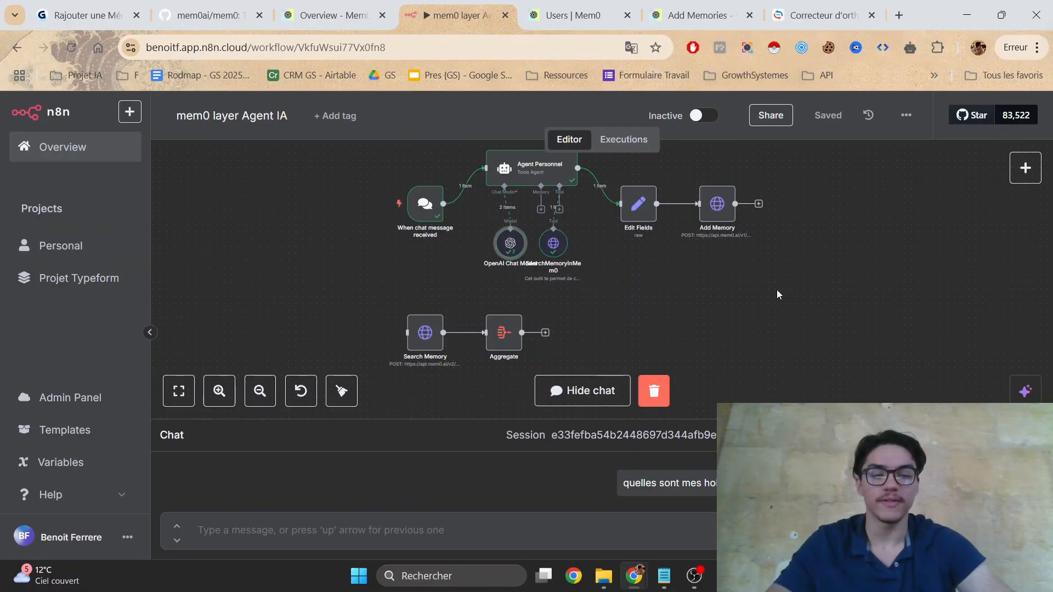
Step: In the n8n mem0 layer Agent IA workflow, align the chat trigger node horizontally with the Agent Personnel node and save
scroll(771, 303, up, 3)
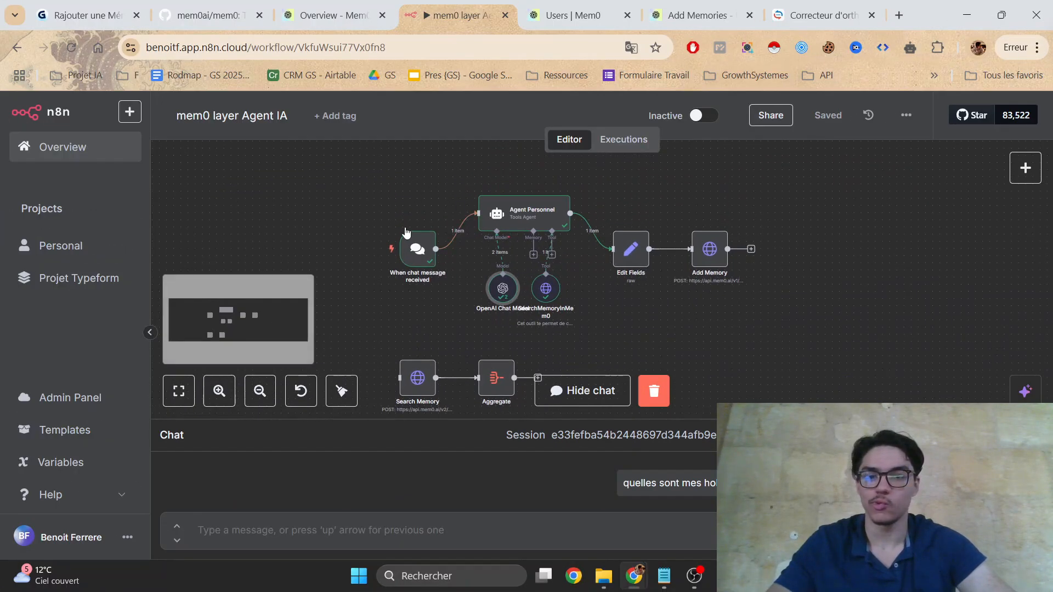
drag(424, 227, 424, 213)
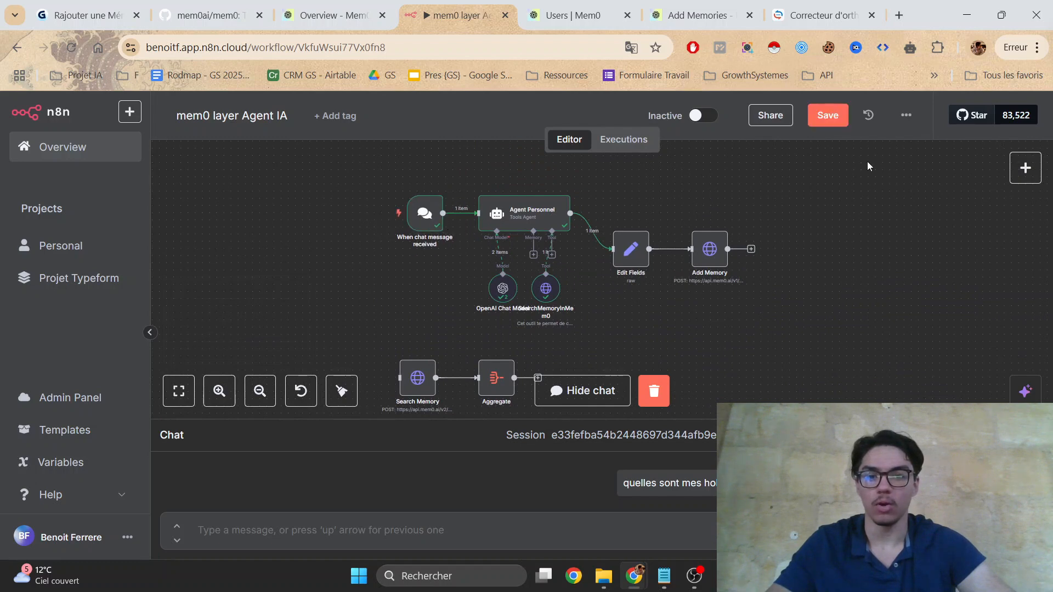
click(824, 116)
Step: Spread the OpenAI Chat Model and SearchMemoryInMem0 nodes apart beneath the Agent Personnel node and save the workflow
scroll(788, 324, down, 2)
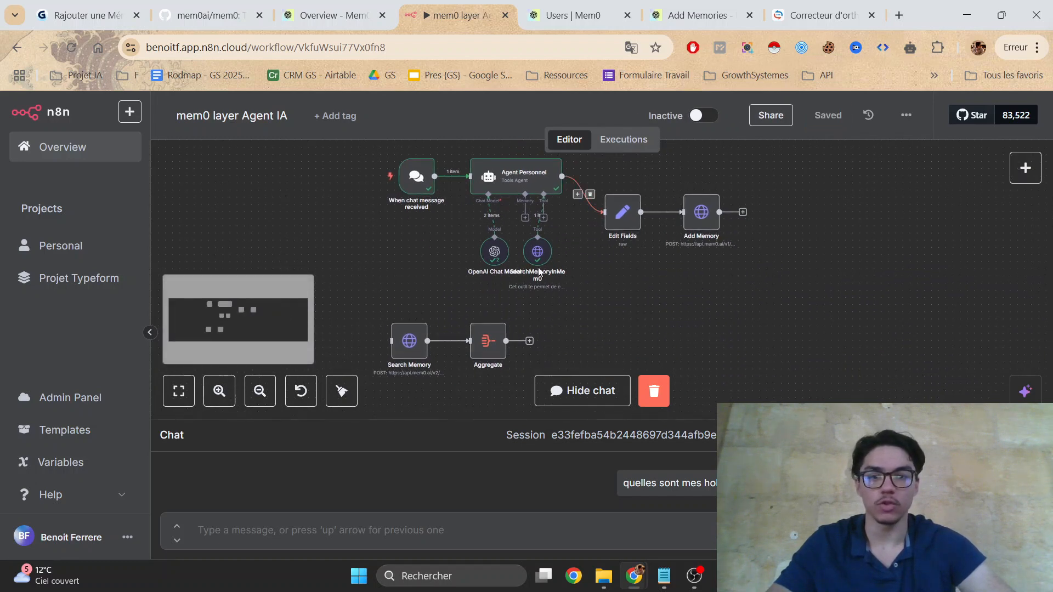
drag(507, 261, 461, 254)
drag(537, 255, 563, 254)
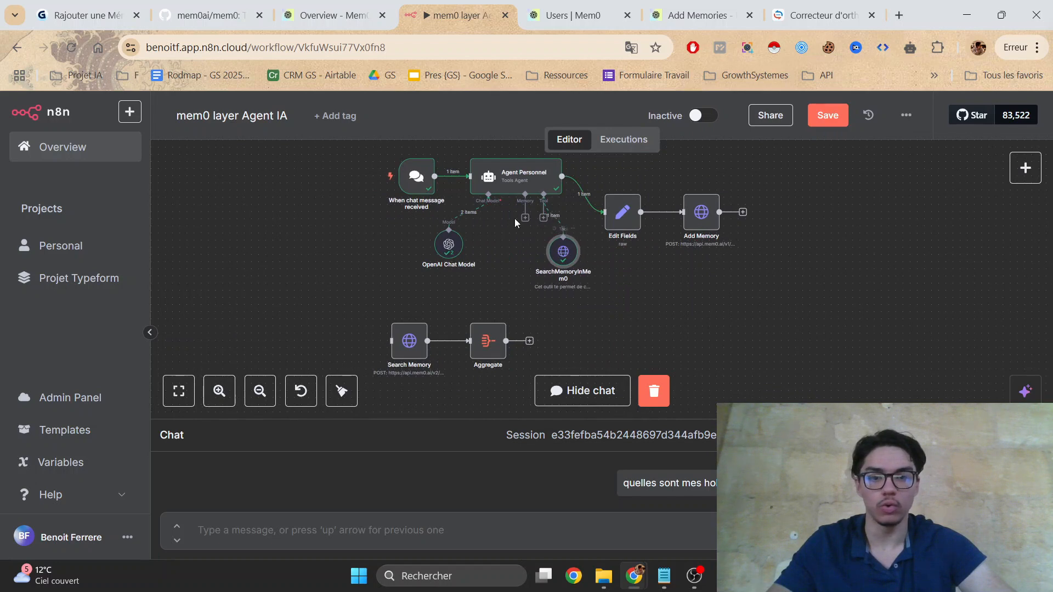
click(826, 113)
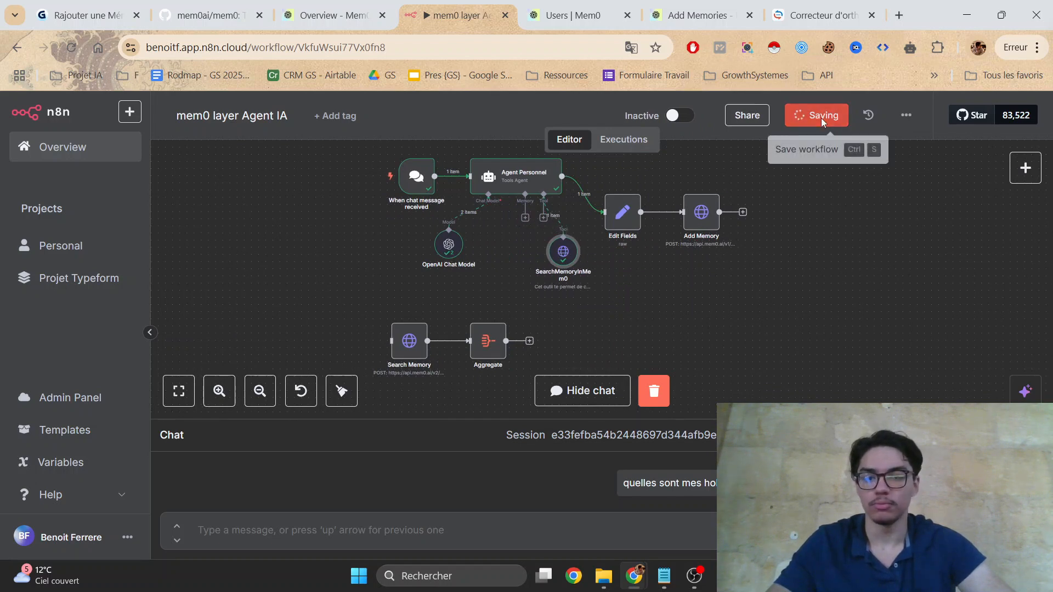
Step: Align the Edit Fields and Add Memory nodes in a straight row with the Agent Personnel node and save the workflow
drag(826, 181, 797, 216)
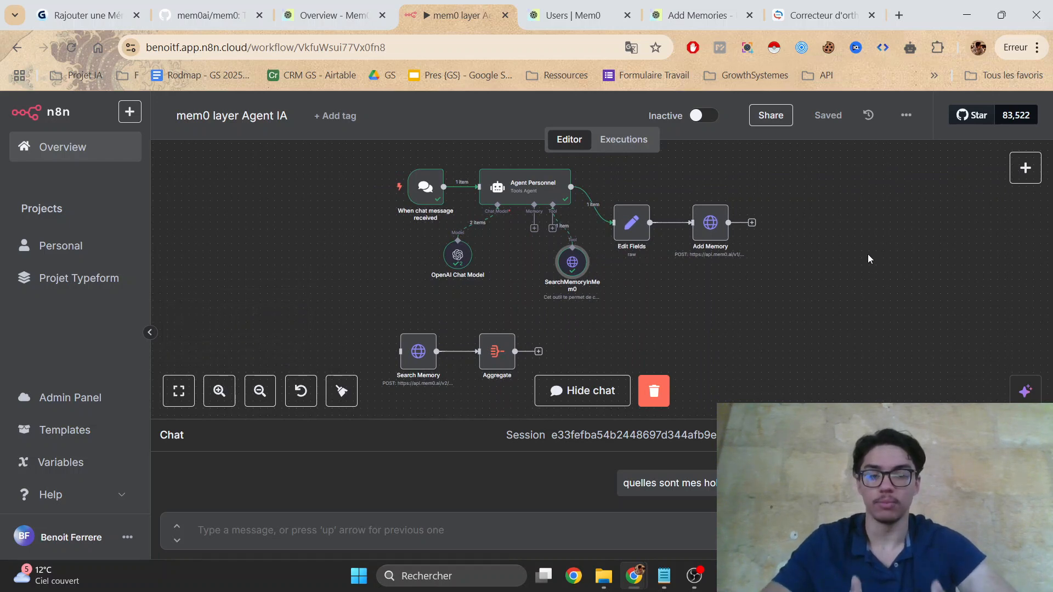
scroll(778, 248, up, 1)
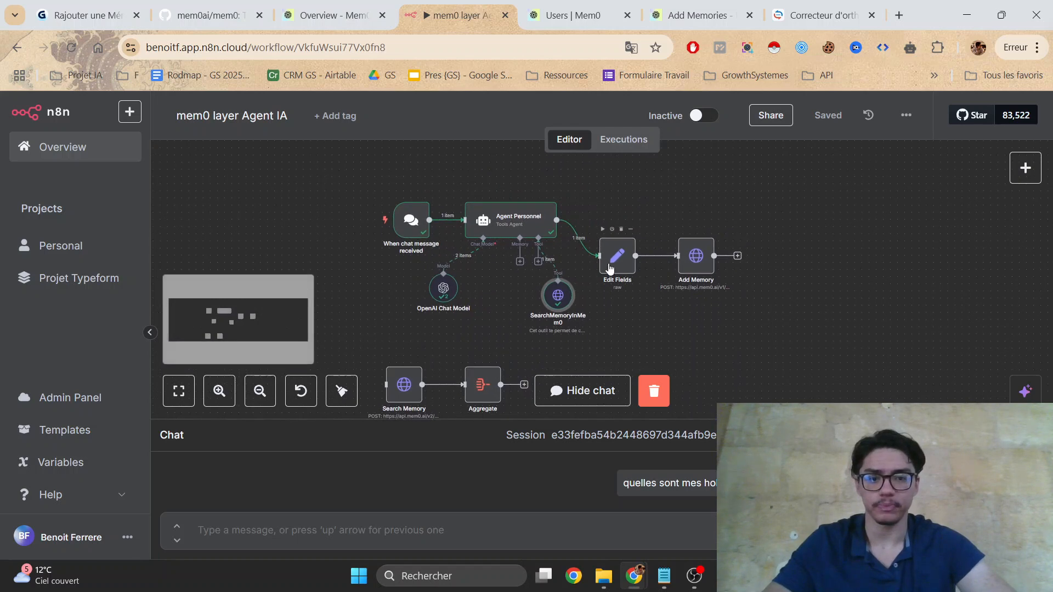
drag(609, 261, 603, 226)
drag(684, 264, 678, 229)
click(828, 116)
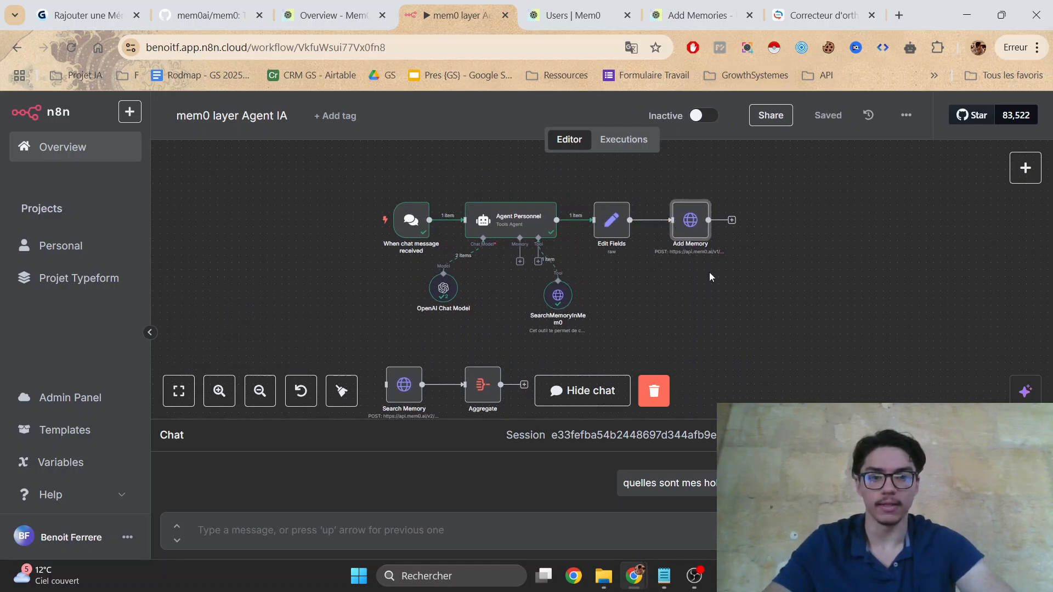
Step: Open the SearchMemoryInMem0 node, review its tool description and search request settings, and return to the canvas
double_click(558, 296)
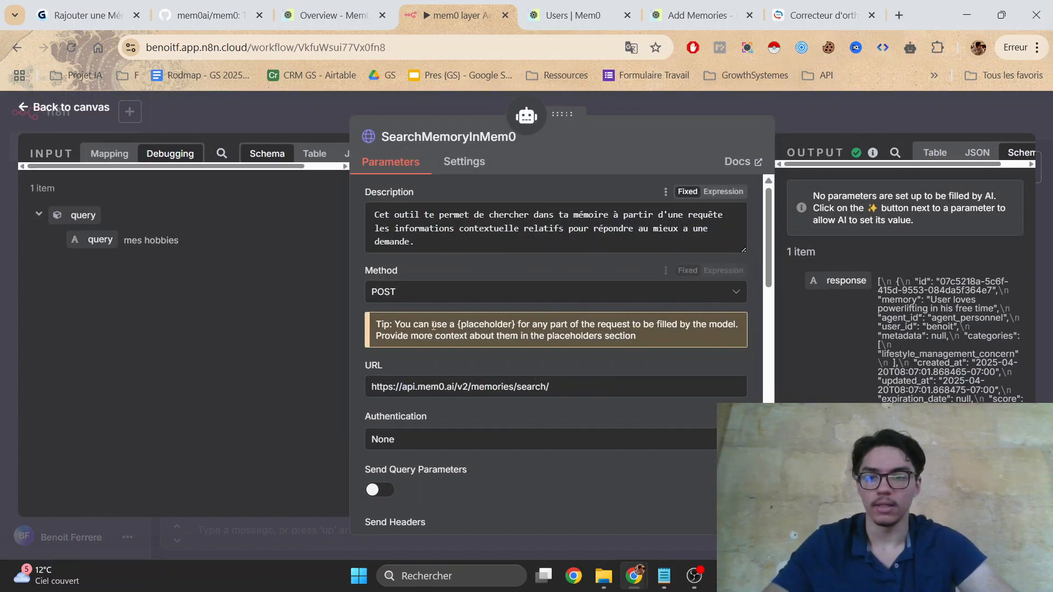
scroll(765, 255, down, 1)
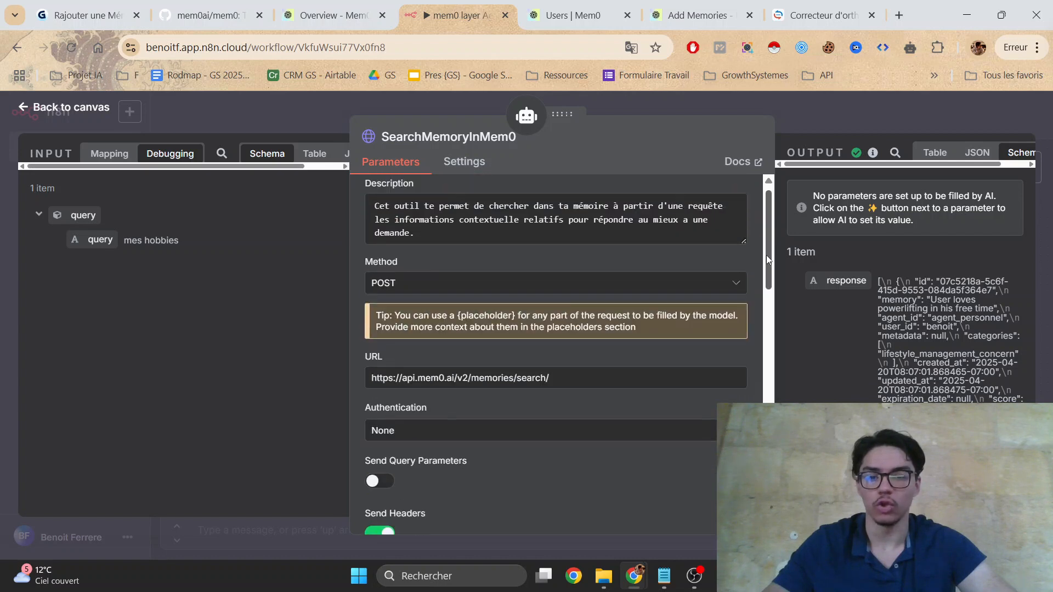
click(837, 116)
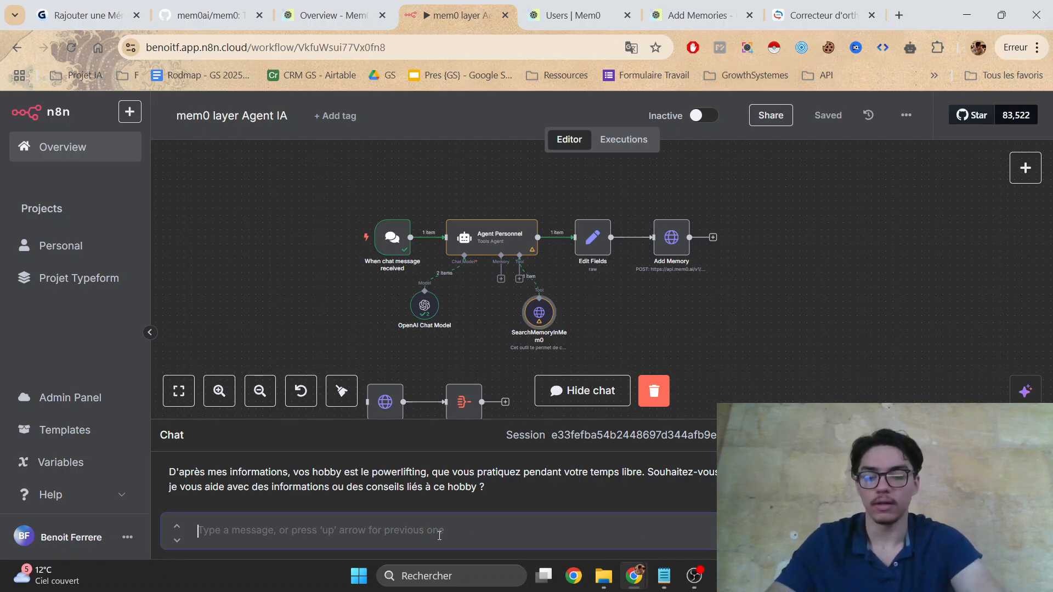
Step: Send the agent a chat message starting "je suis tres fan de faire mon sport le matin ca me donne de l'energie pour ma journée"
text(V)
key(BackSpace)
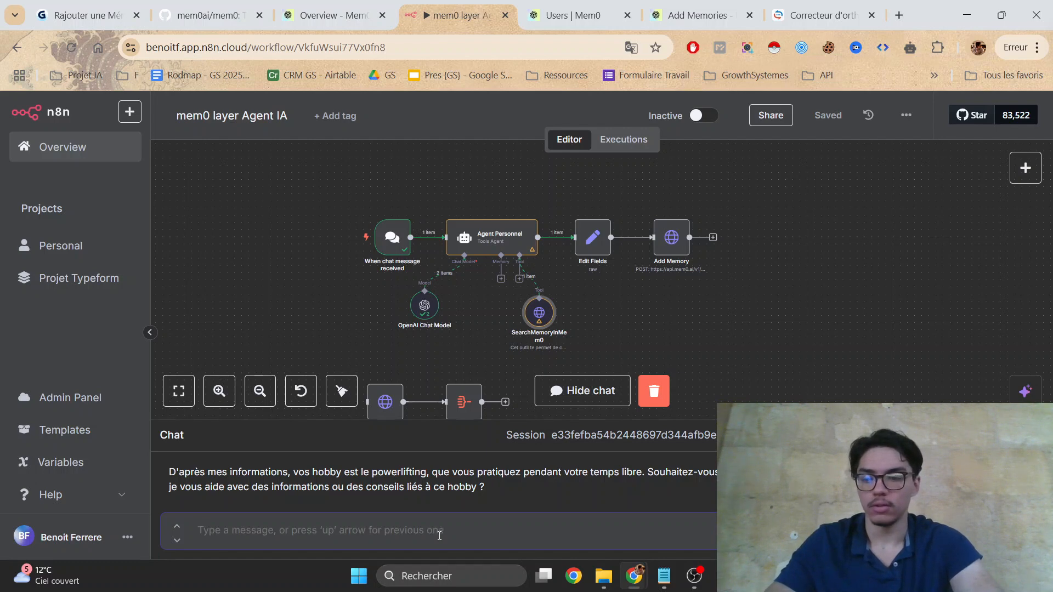
text(je suis tres fan de faire mon sport le matin ca me donne de l'ene)
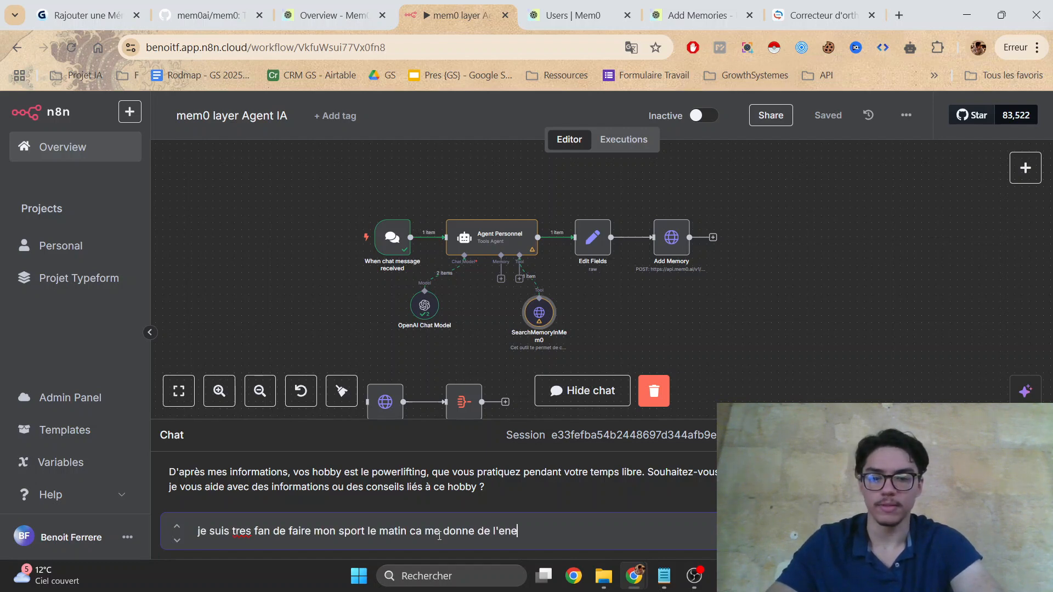
text(rgie)
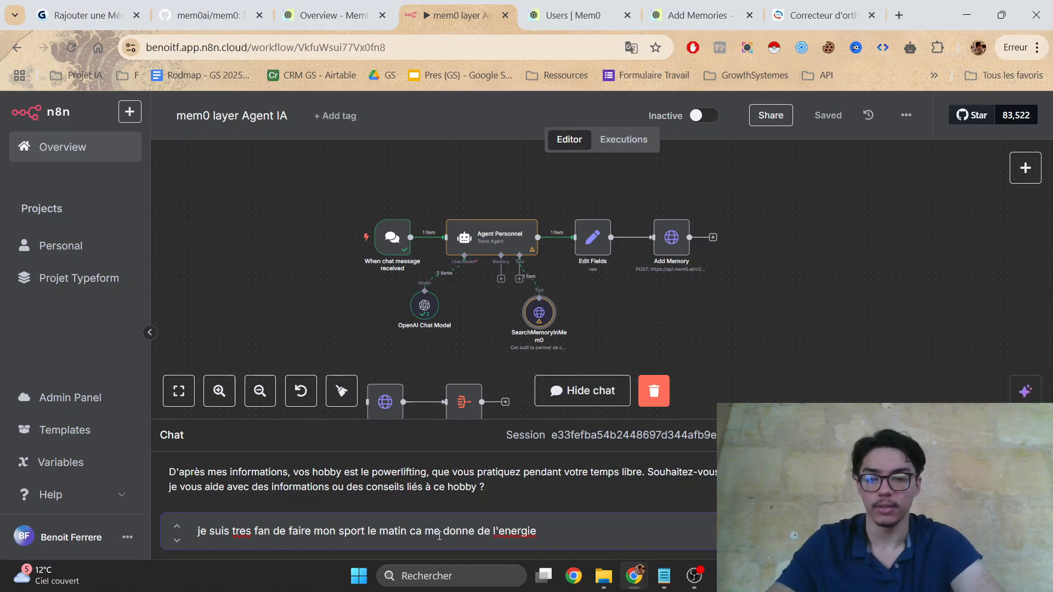
text(pour ma journée de)
key(Return)
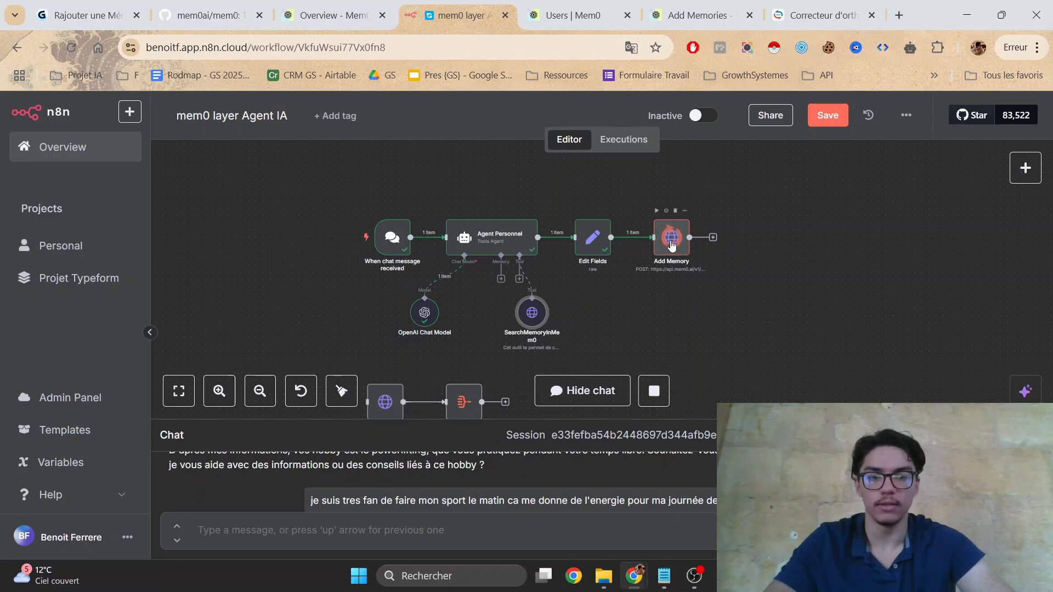
Step: Switch to mem0's Memories page and read the details of the memory about loving powerlifting in free time
key(ctrl+Tab)
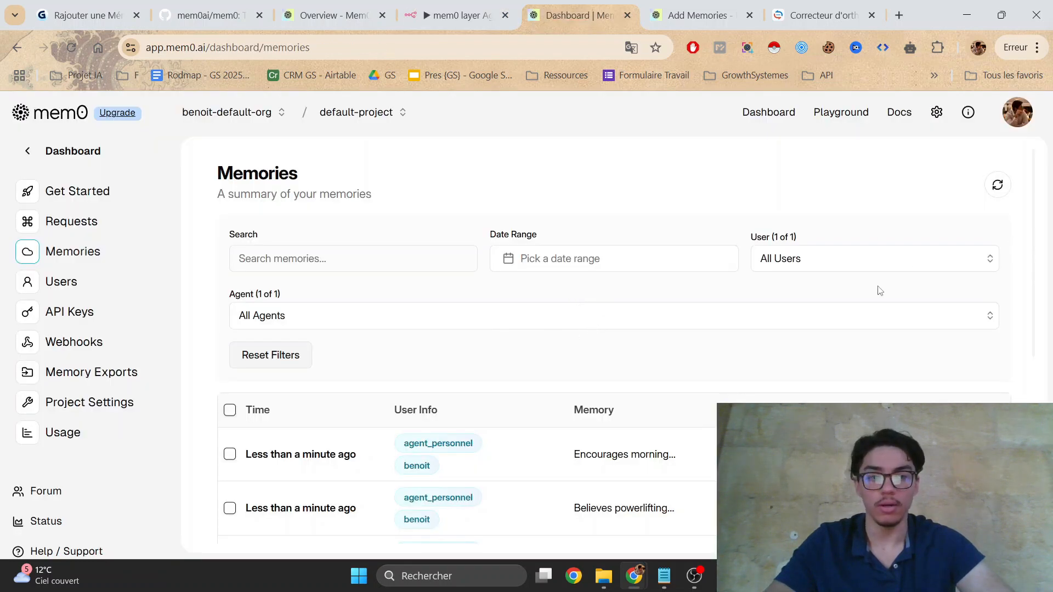
scroll(742, 270, down, 3)
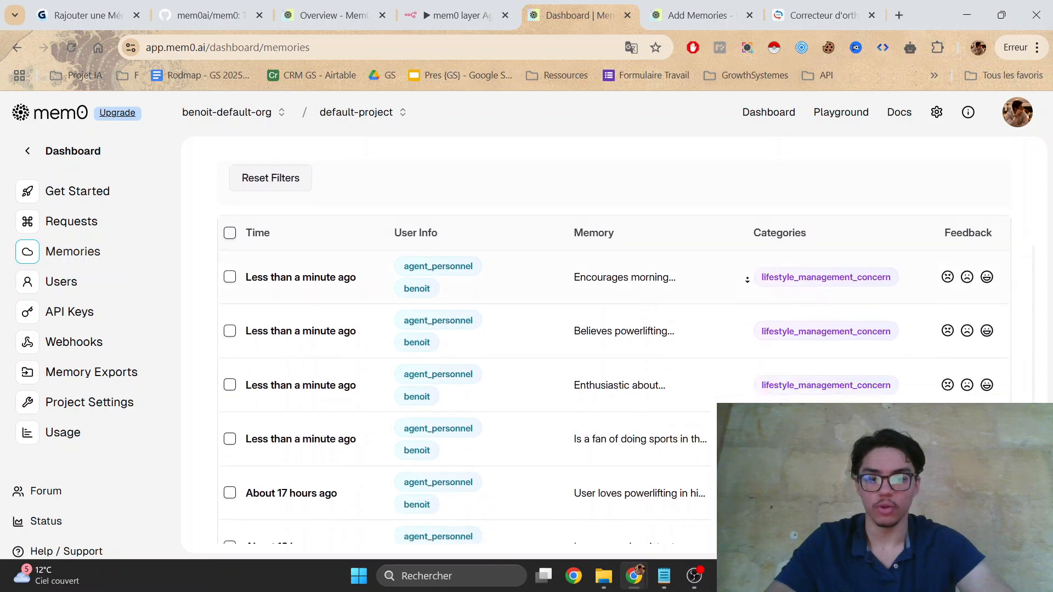
scroll(747, 279, down, 1)
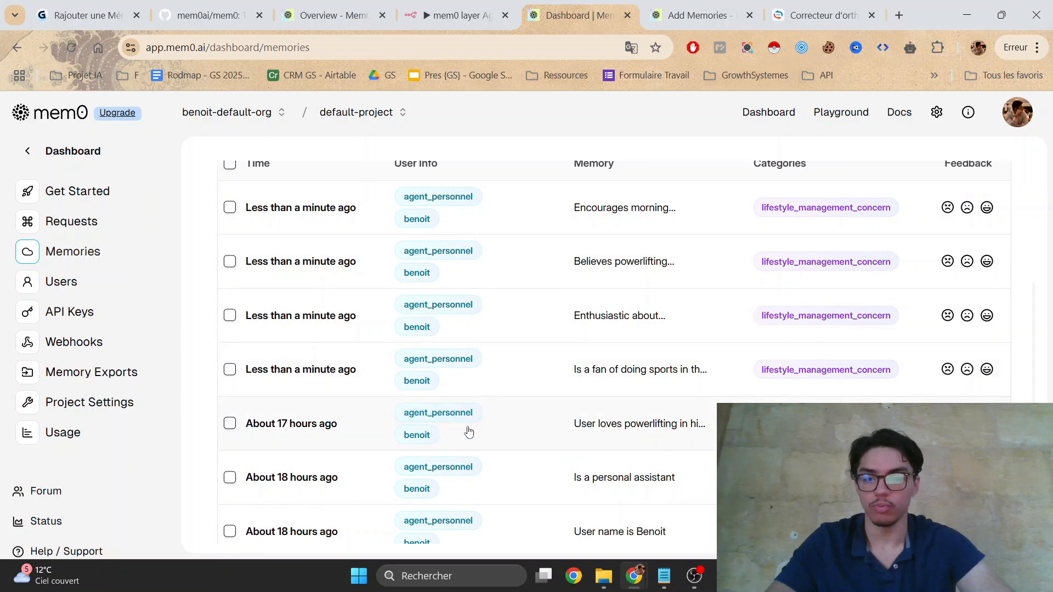
click(587, 423)
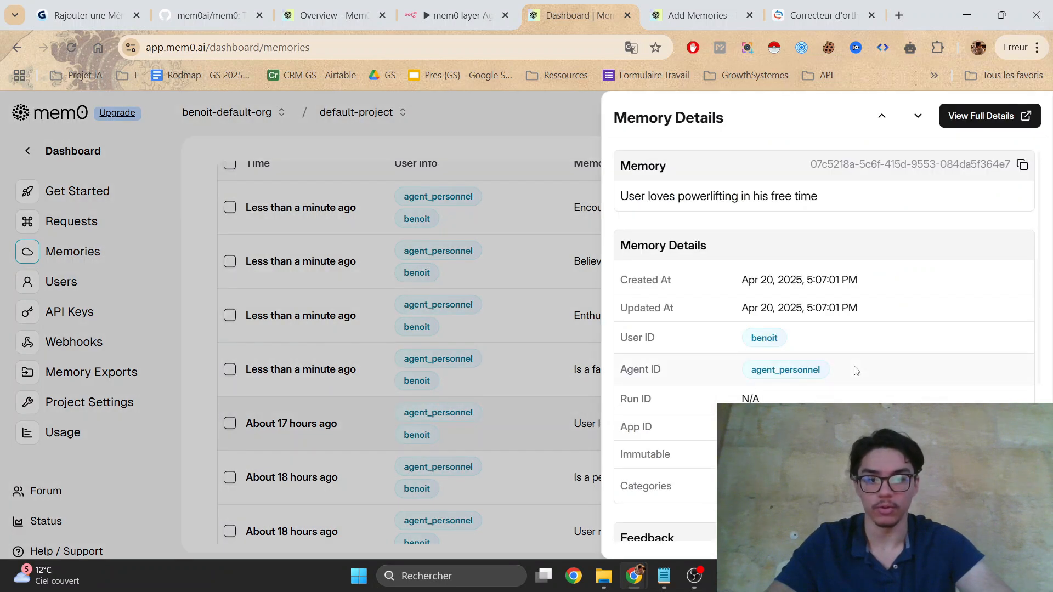
scroll(863, 226, down, 1)
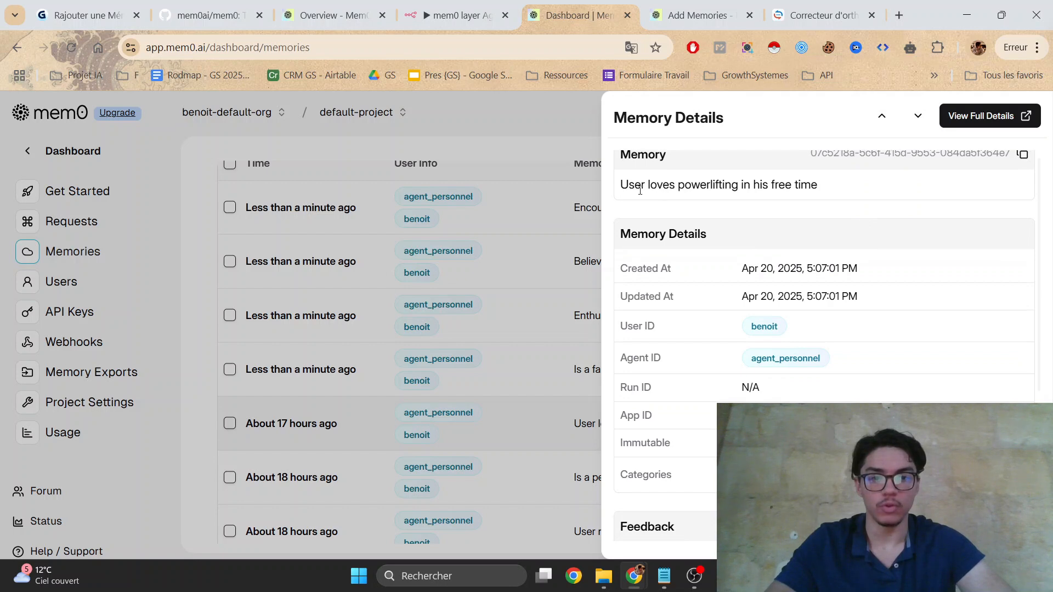
drag(640, 190, 753, 187)
click(538, 255)
Step: View the details of the new memories about being a fan of morning sports and enthusiastic about powerlifting
click(647, 380)
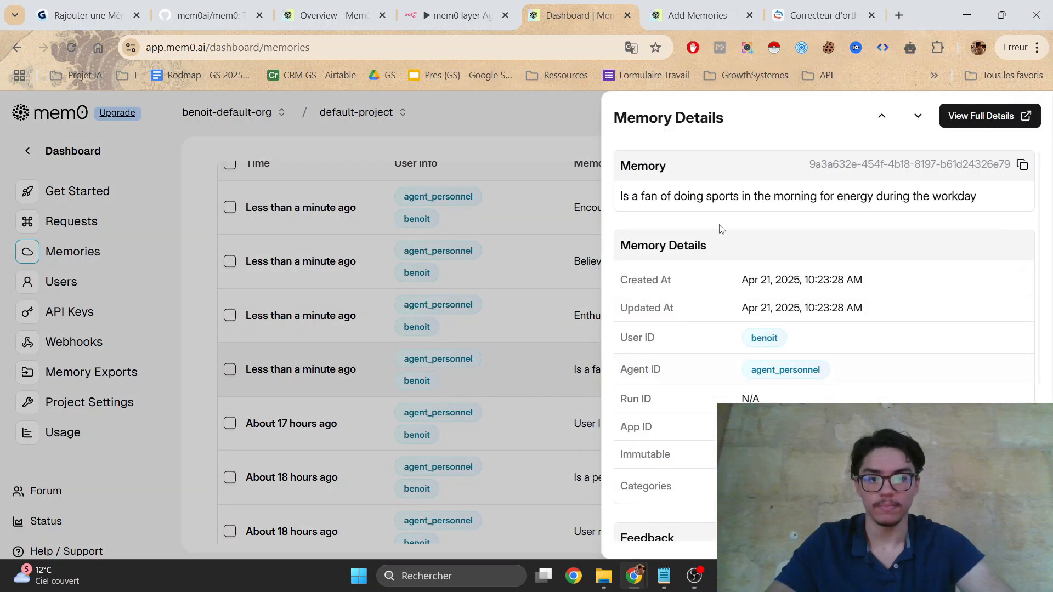
drag(632, 197, 803, 201)
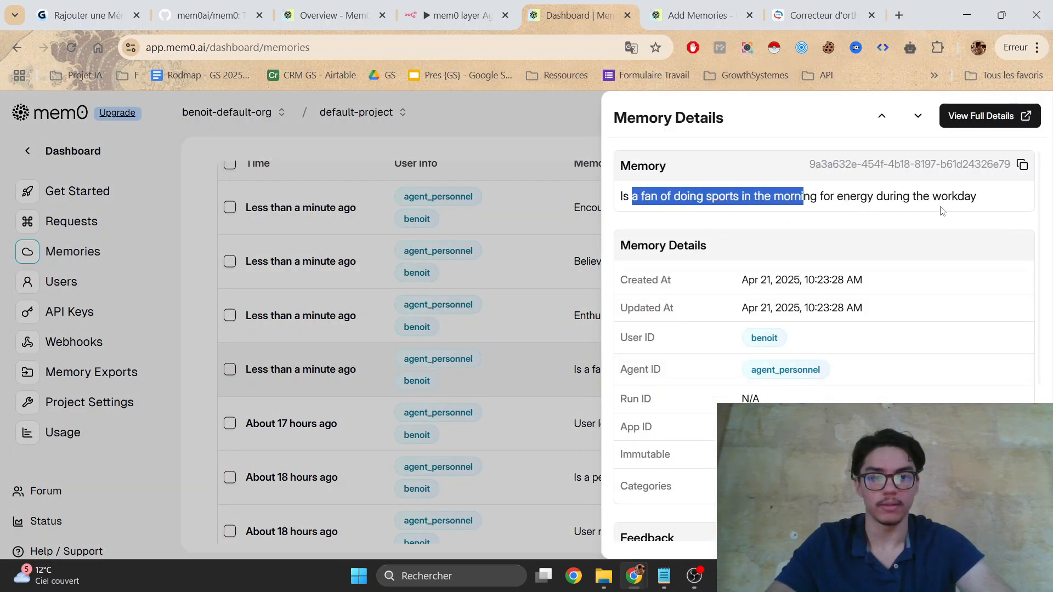
click(470, 299)
click(637, 327)
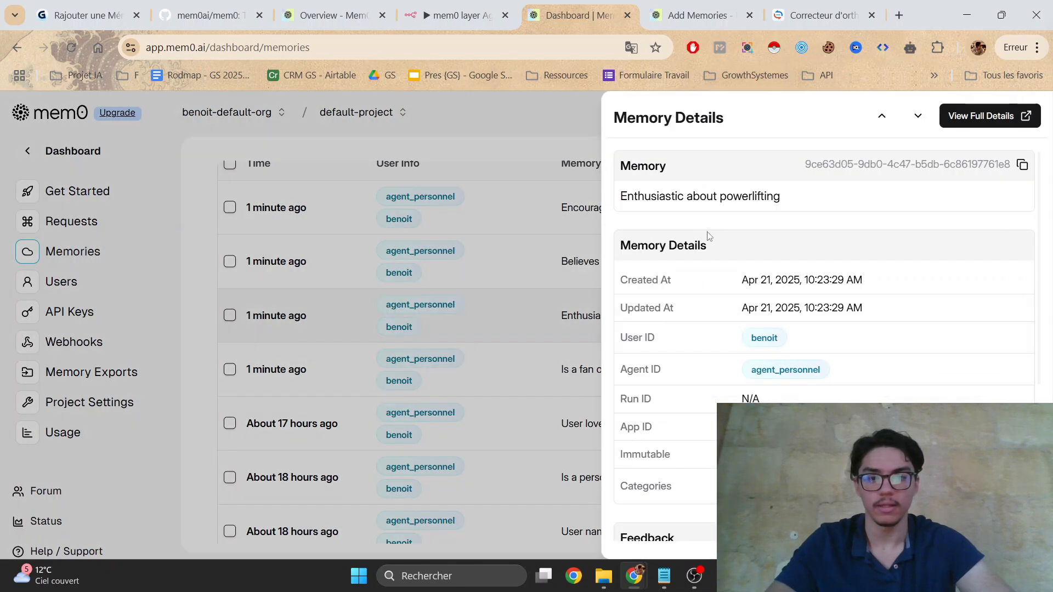
click(518, 226)
Step: View the details of the new memories beginning "Believes powerlifting" and "Encourages morning", then close the details
click(616, 266)
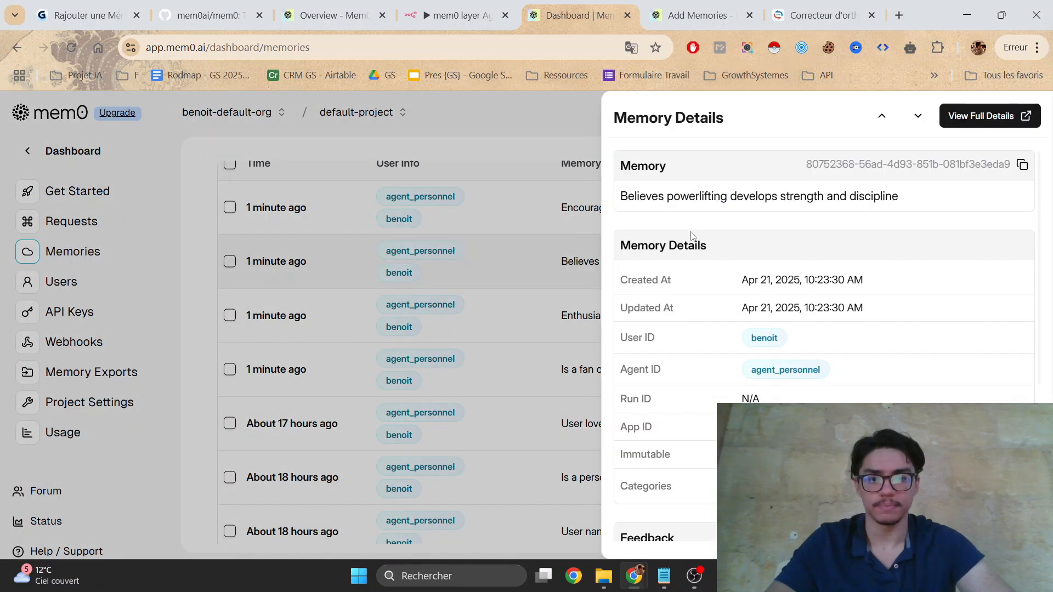
drag(623, 195, 839, 196)
click(554, 246)
click(614, 215)
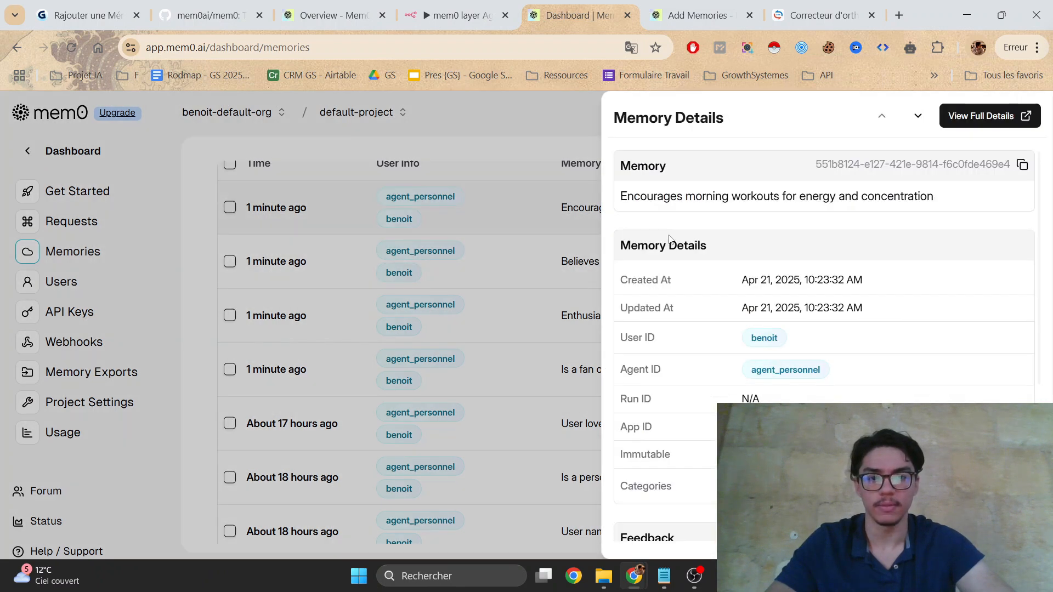
drag(647, 197, 881, 216)
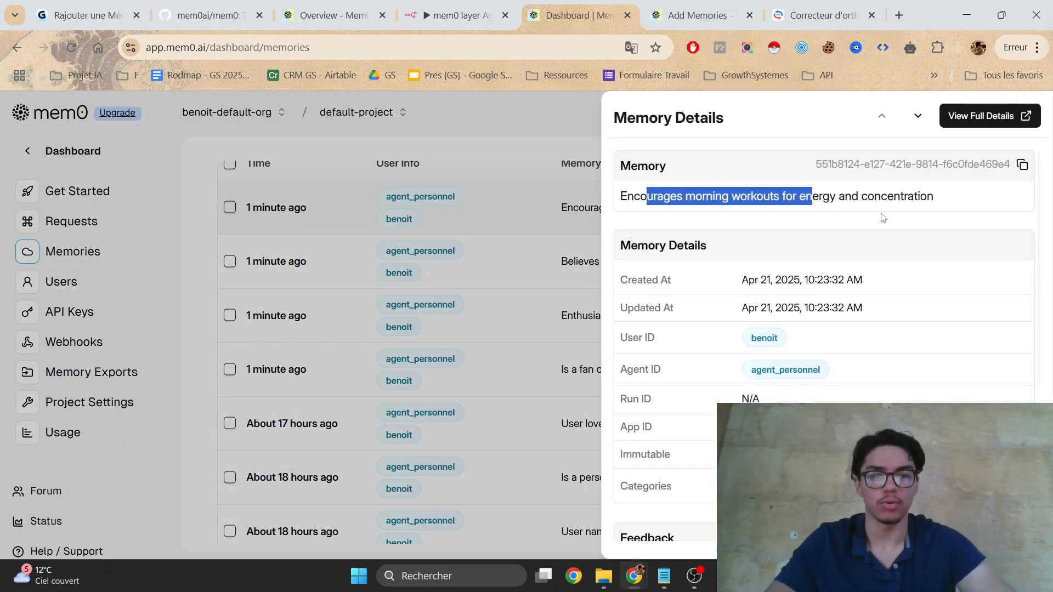
click(522, 245)
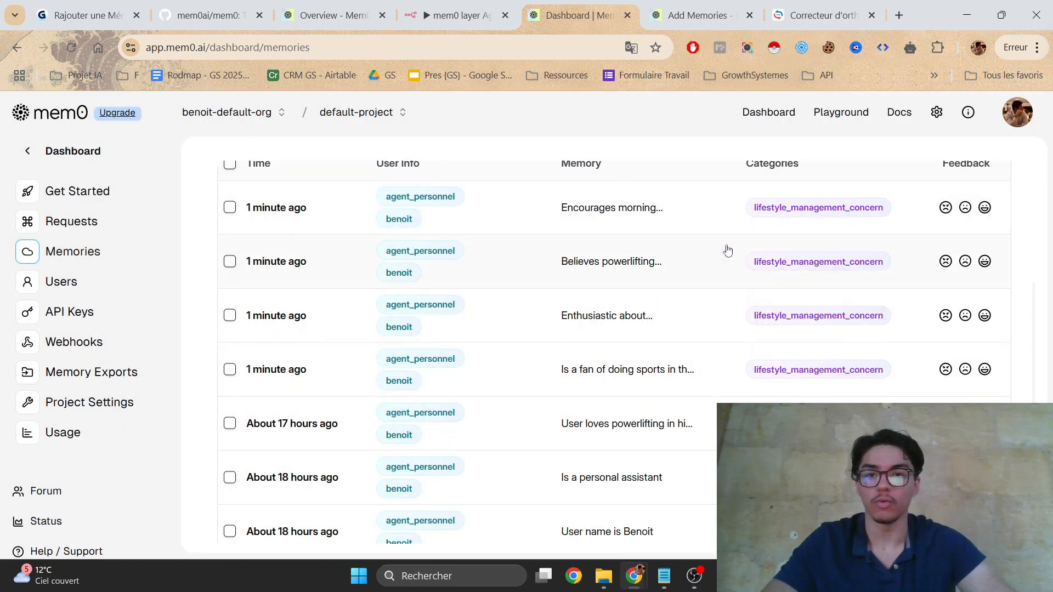
Step: Switch back to the n8n workflow, resize the chat area and reset the chat to a new session
click(464, 5)
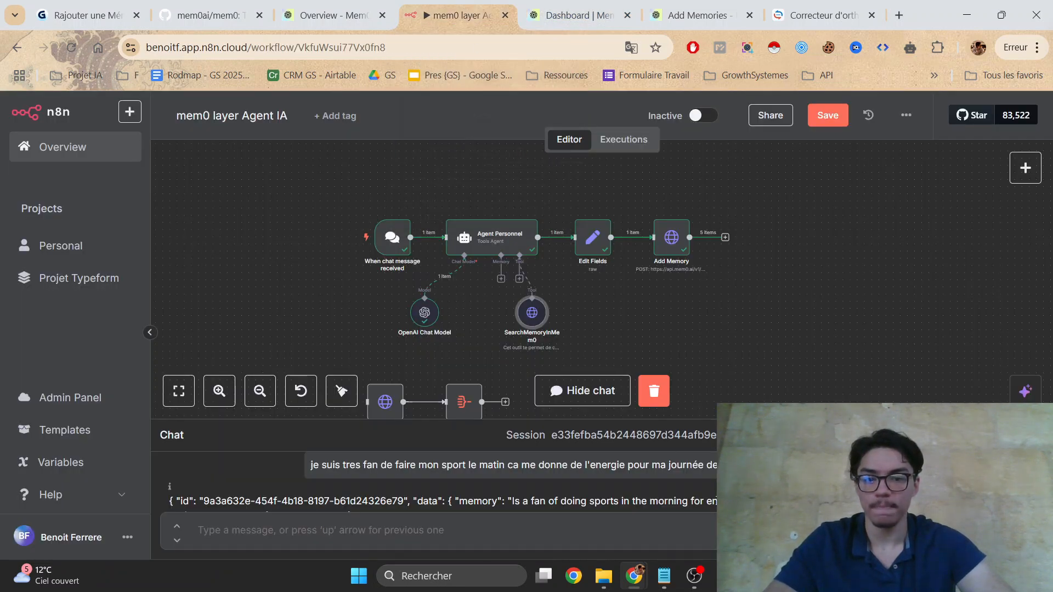
drag(718, 419, 758, 370)
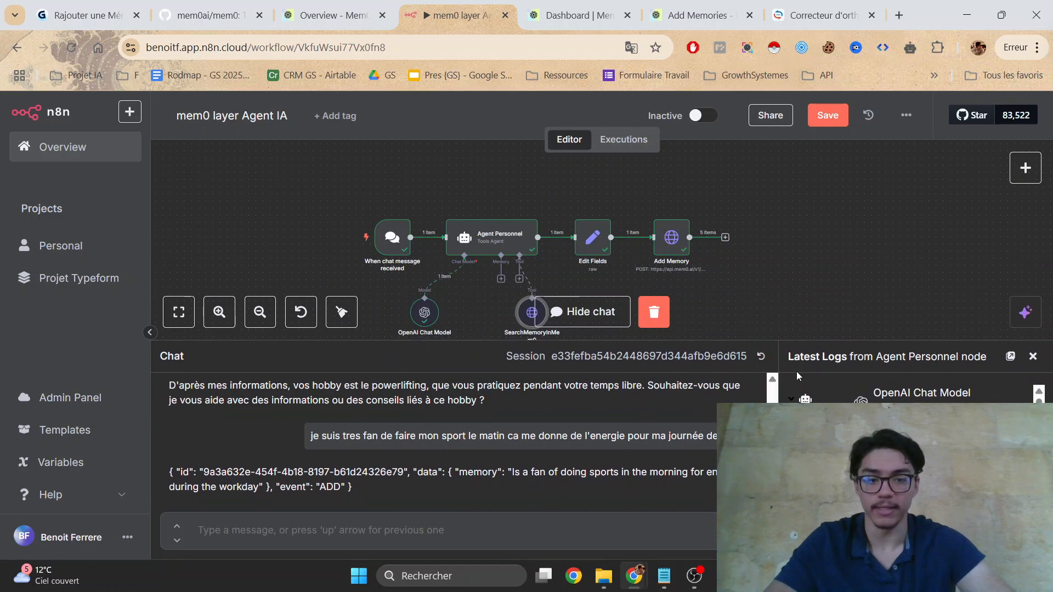
click(760, 357)
scroll(652, 334, down, 2)
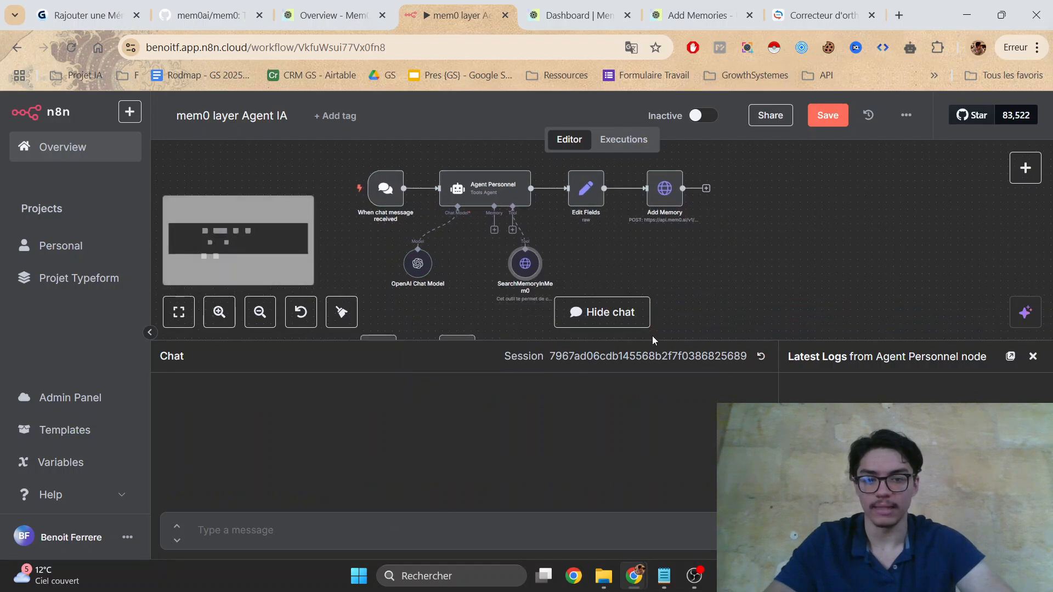
drag(651, 343, 651, 401)
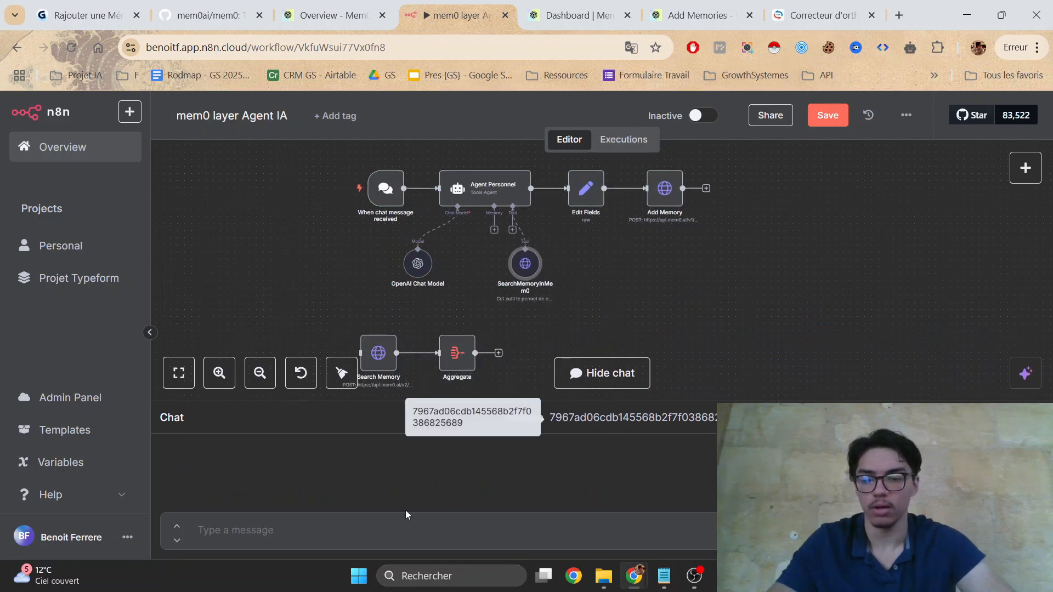
Step: Ask the agent in the chat "est ce que tu sais si je prefere le sport le matin ou le soir ?"
click(369, 519)
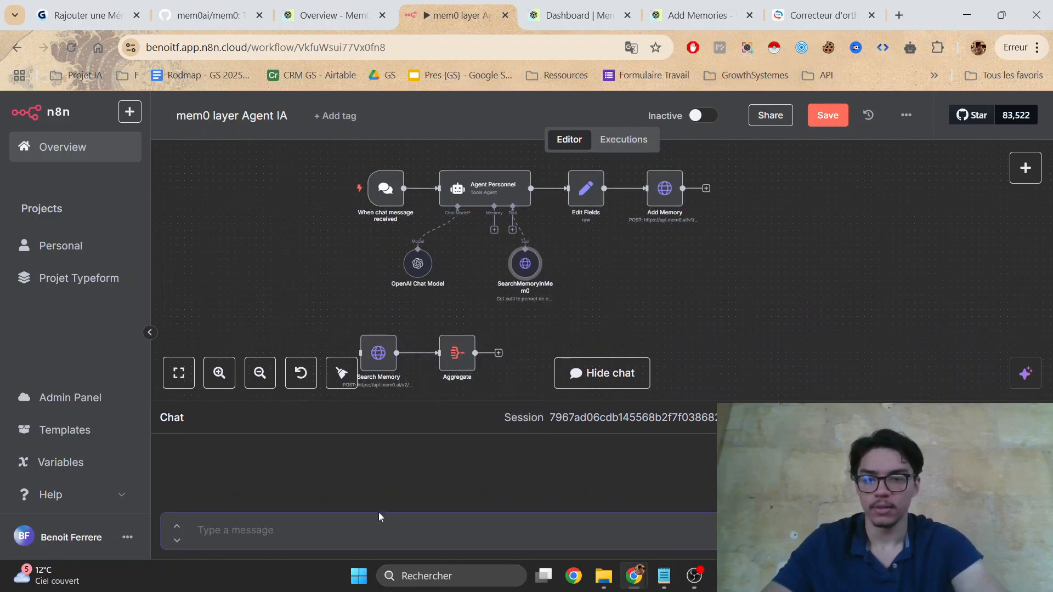
text(qu)
text(e)
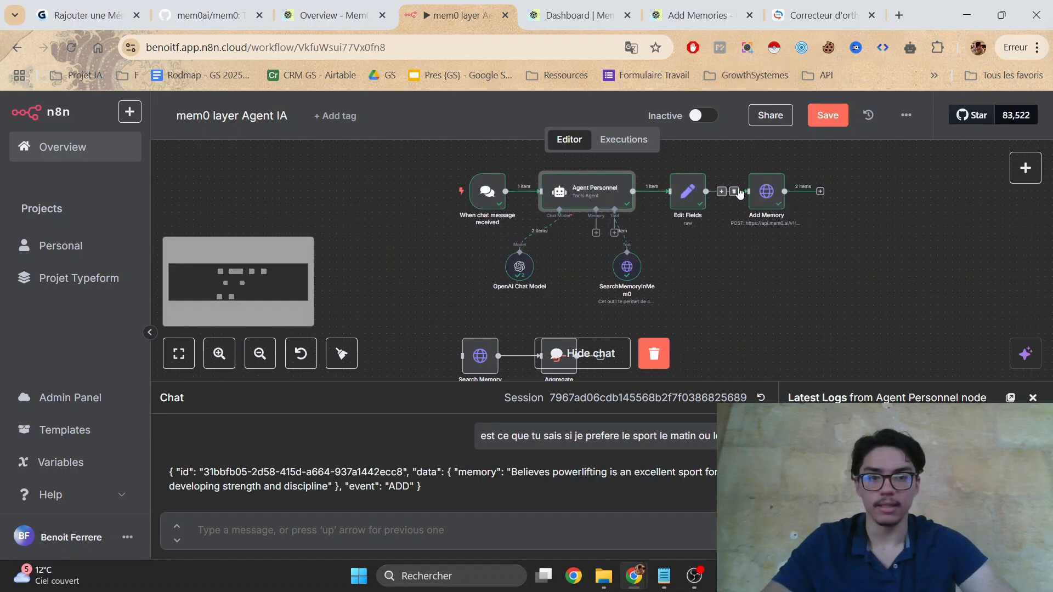
Step: Open the Agent Personnel node, read its output for the sport preference question, and return to the canvas
drag(788, 247, 728, 242)
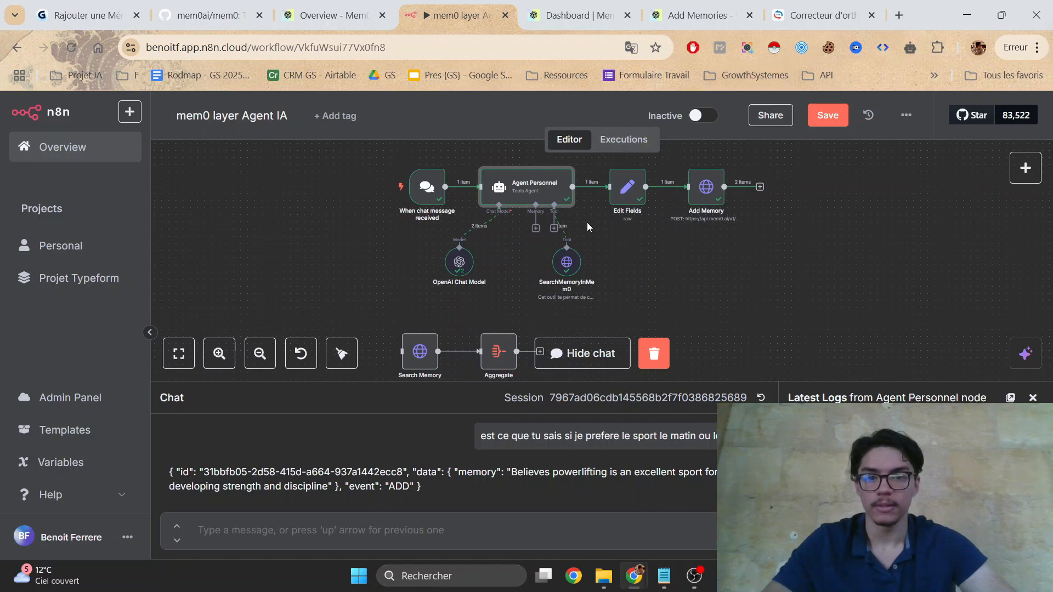
double_click(530, 188)
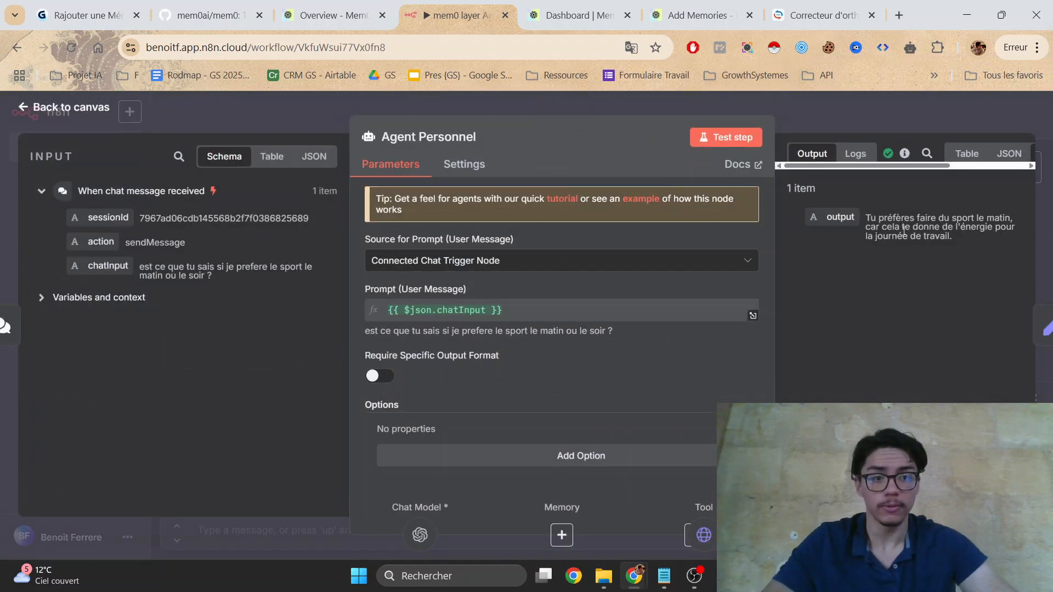
click(911, 126)
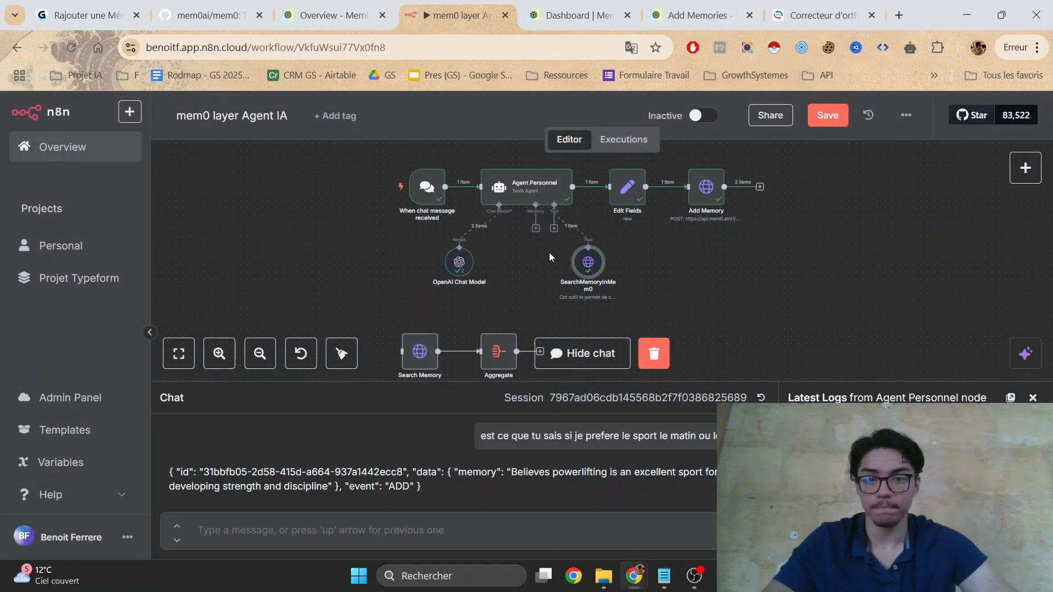
click(534, 229)
click(535, 228)
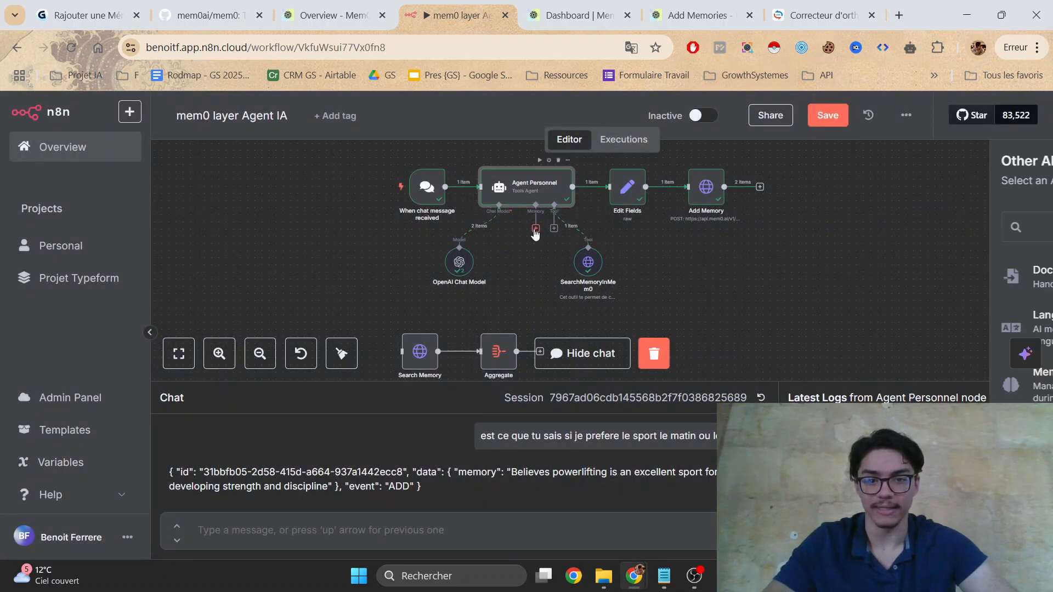
click(674, 254)
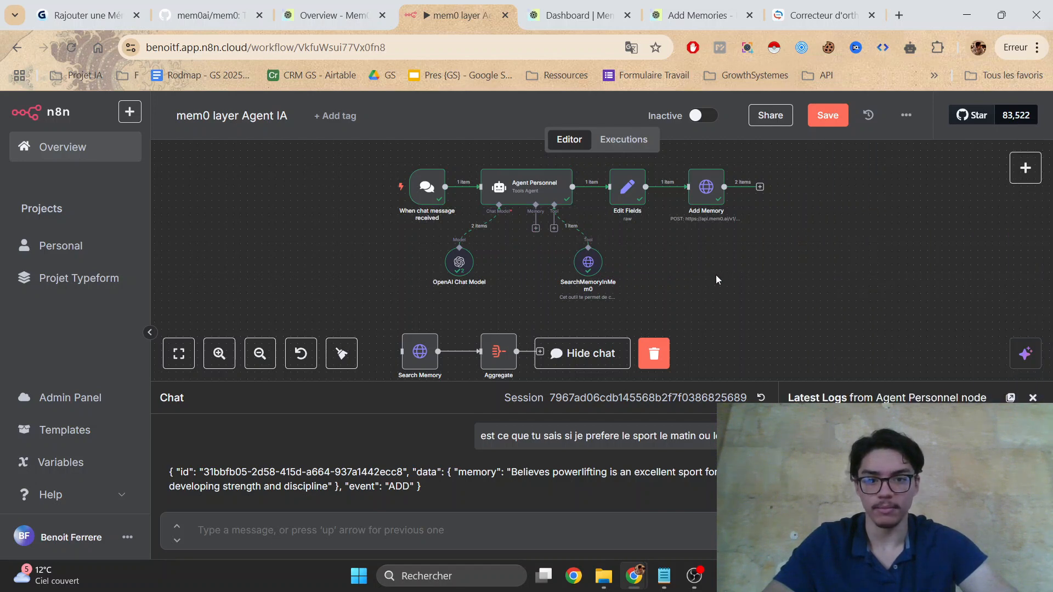
Step: Open the SearchMemoryInMem0 node, examine its query and the returned memories as JSON, and return to the canvas
double_click(584, 262)
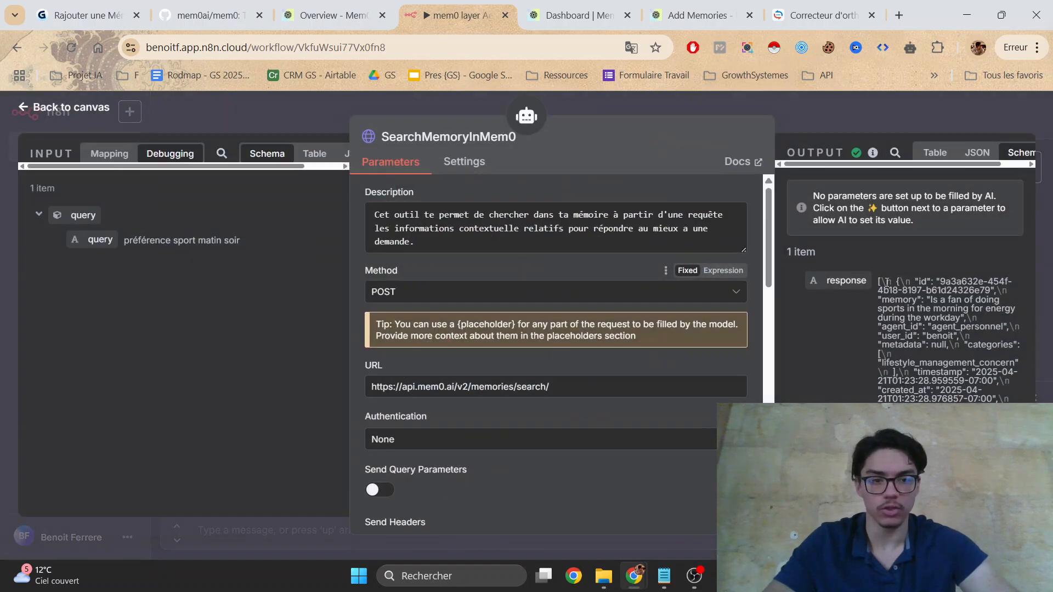
click(977, 153)
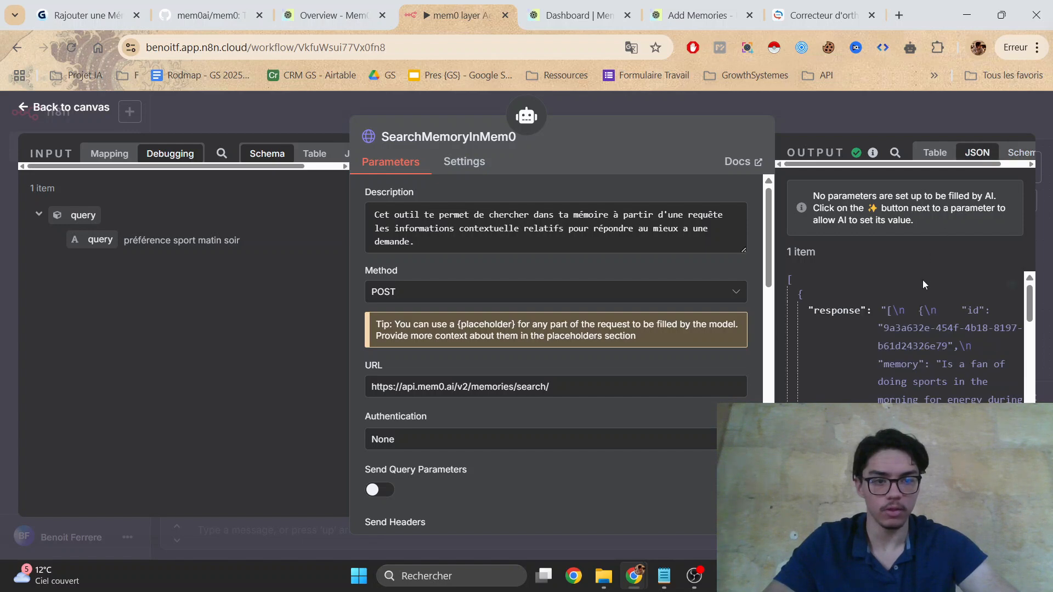
scroll(943, 313, down, 1)
scroll(945, 320, down, 4)
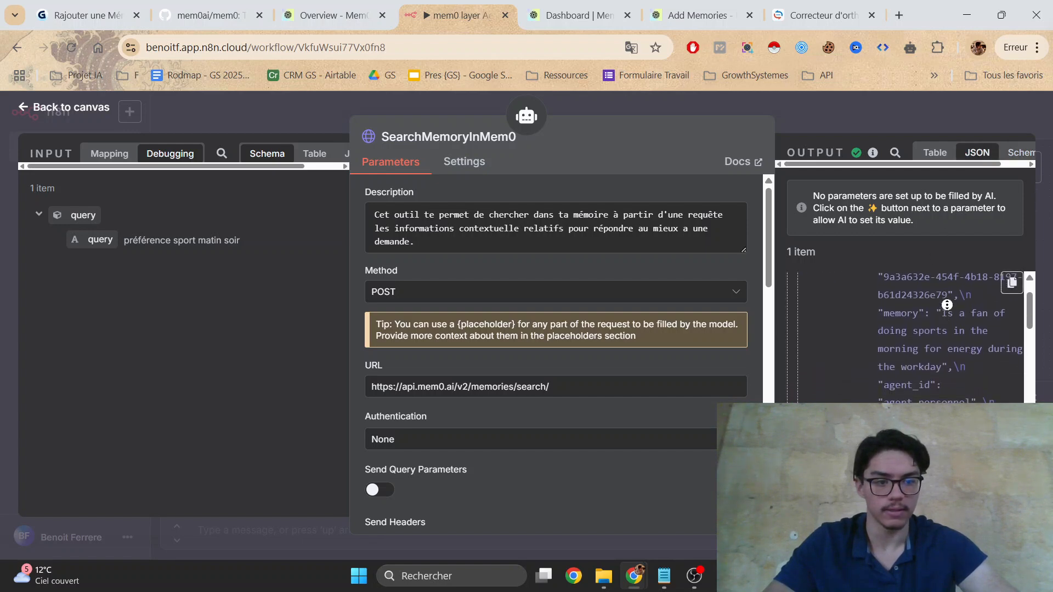
scroll(943, 323, down, 5)
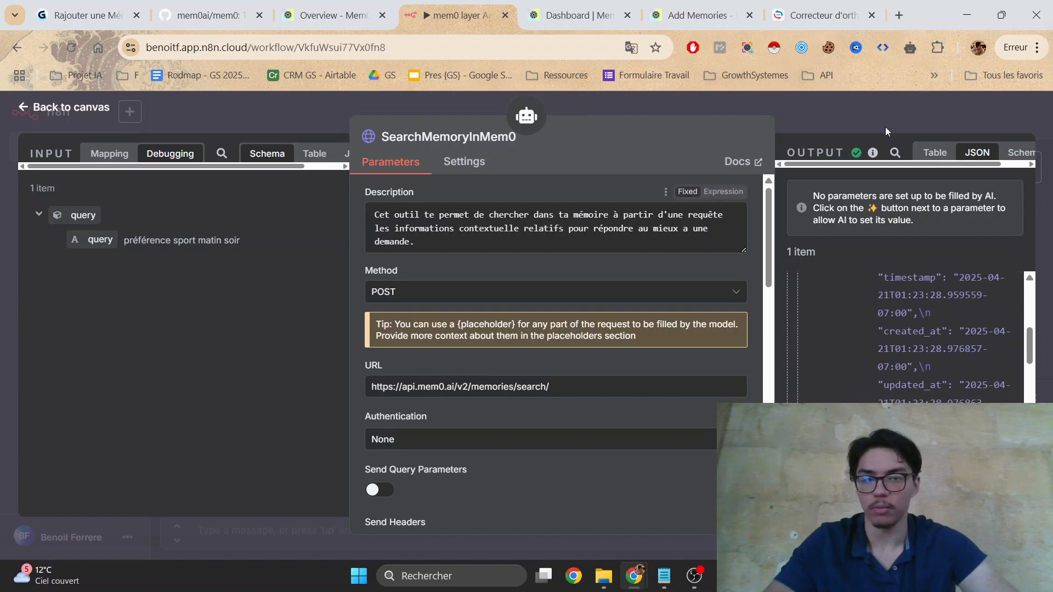
click(864, 117)
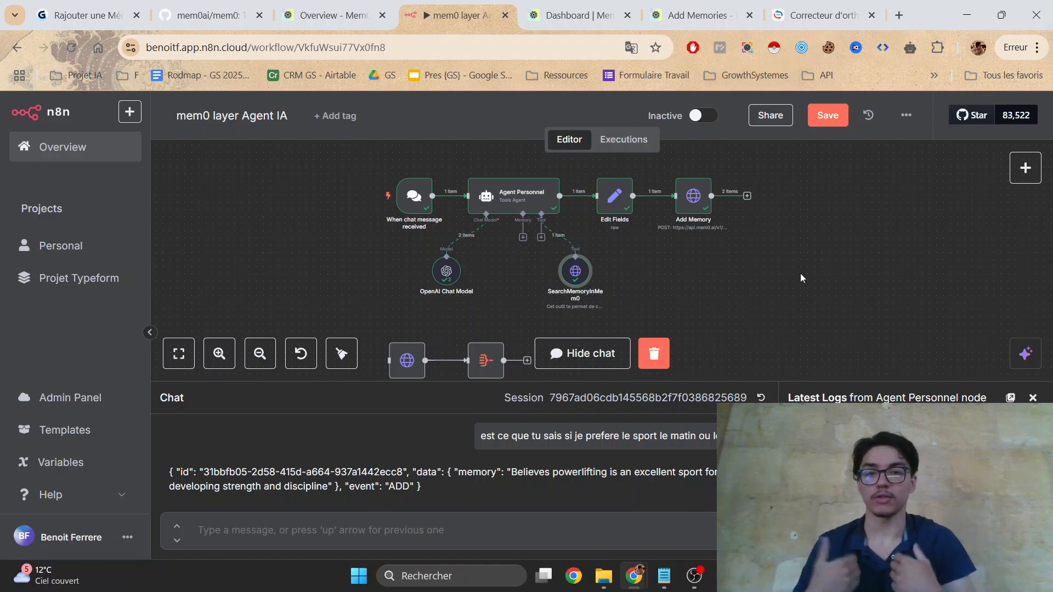
Step: Save the workflow, hide the chat, shift the Add Memory node slightly away from Edit Fields, and save again
key(ctrl+s)
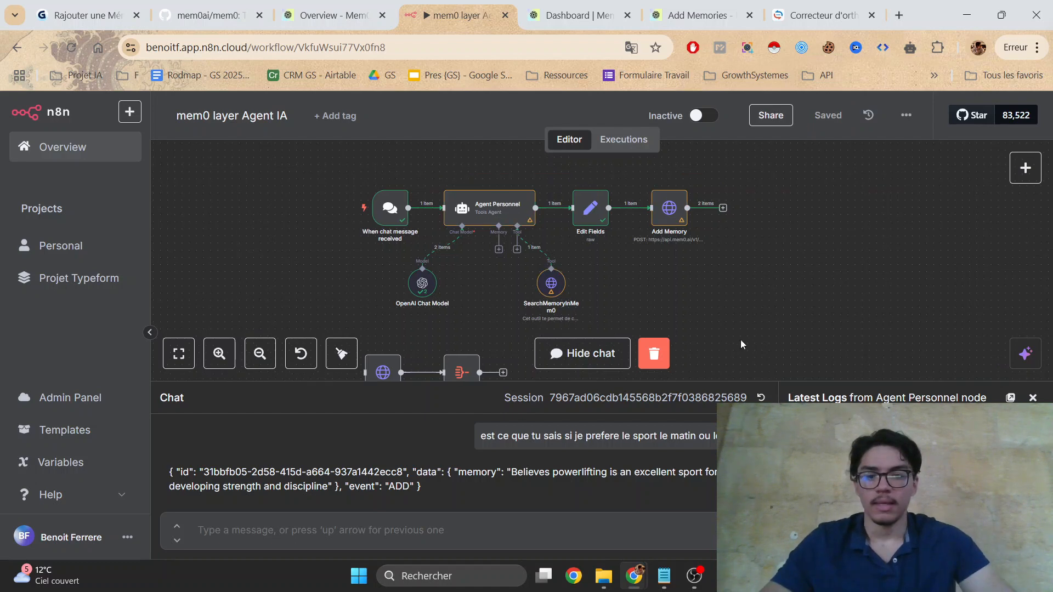
click(610, 359)
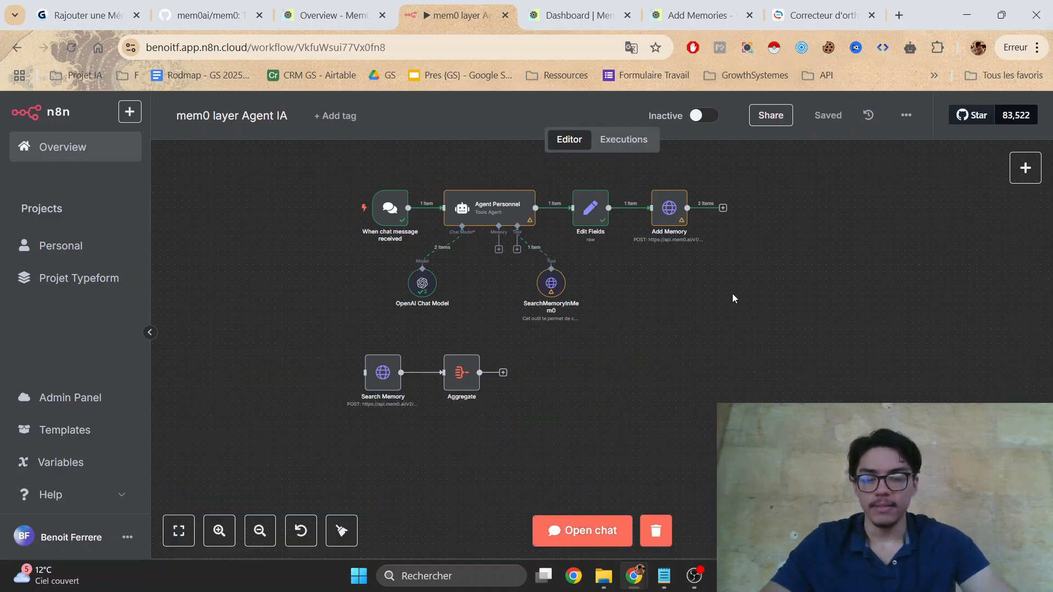
scroll(732, 294, up, 3)
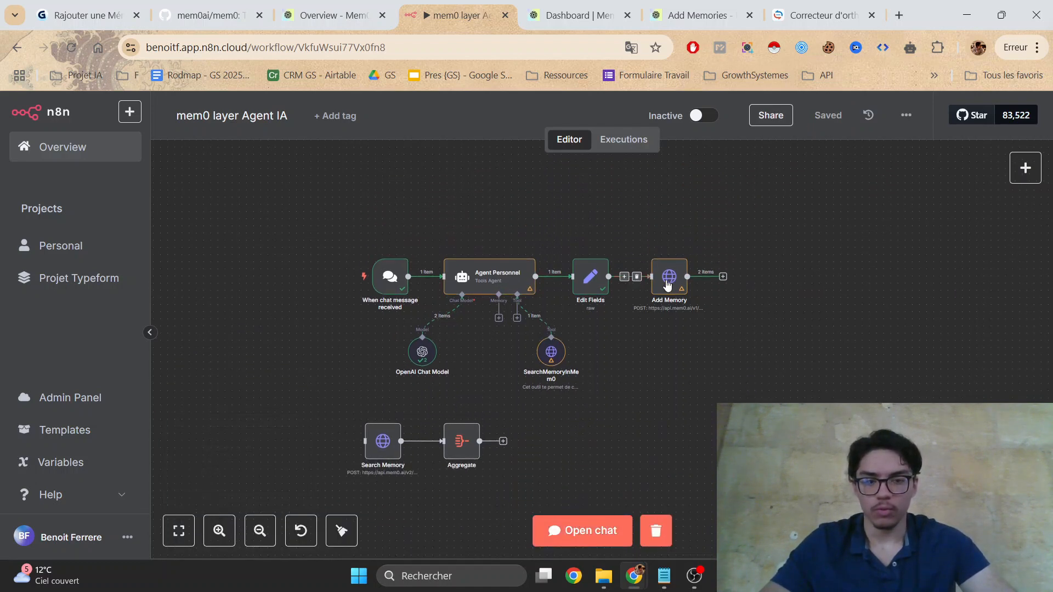
drag(670, 284, 690, 286)
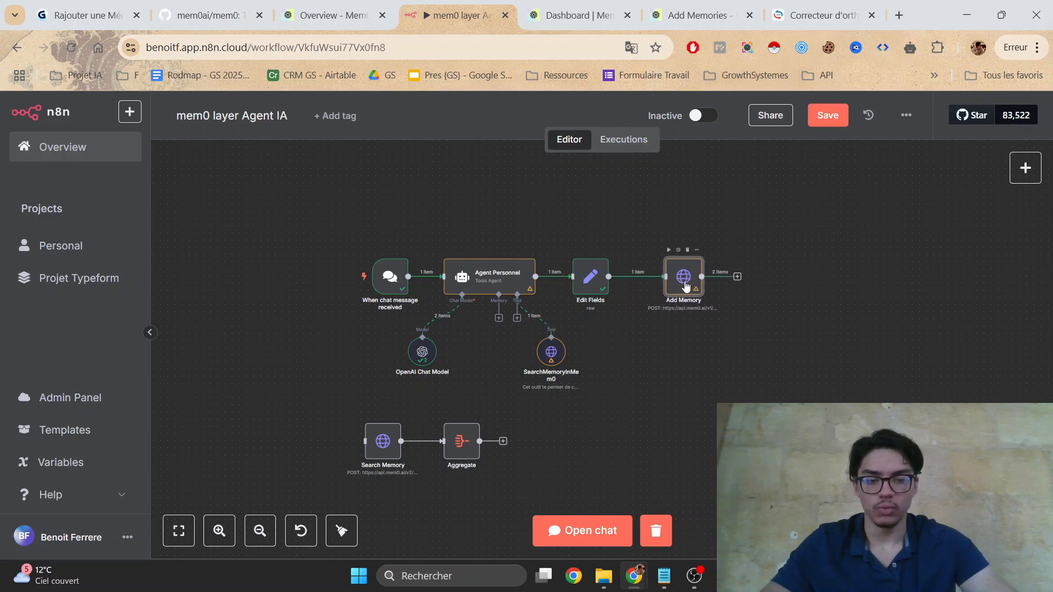
click(833, 234)
click(829, 126)
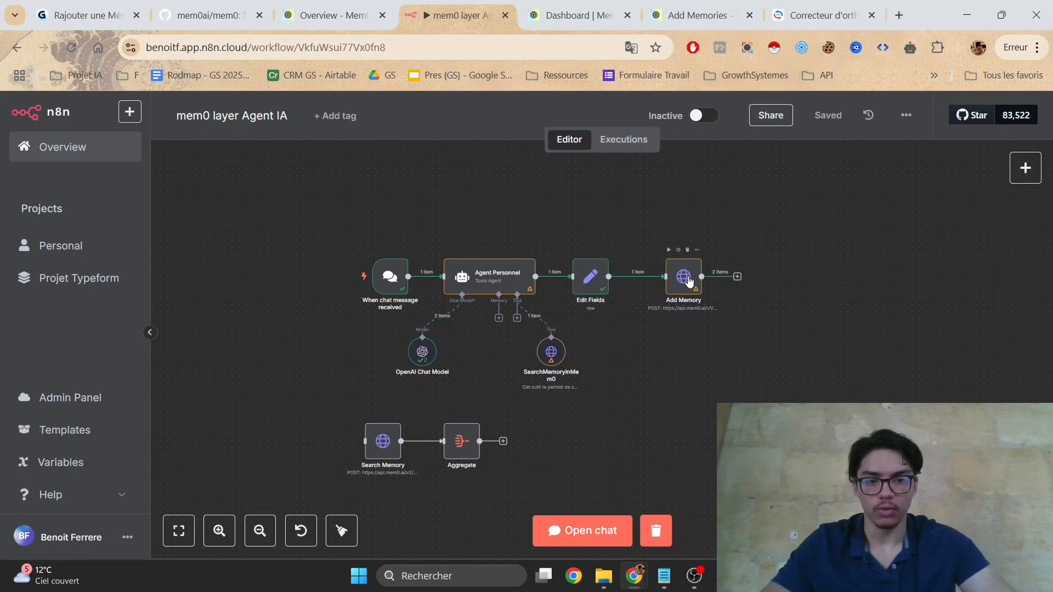
Step: Open the Add Memory node, copy the cURL example from mem0's Add Memories documentation, and return to the node's URL setting
double_click(687, 277)
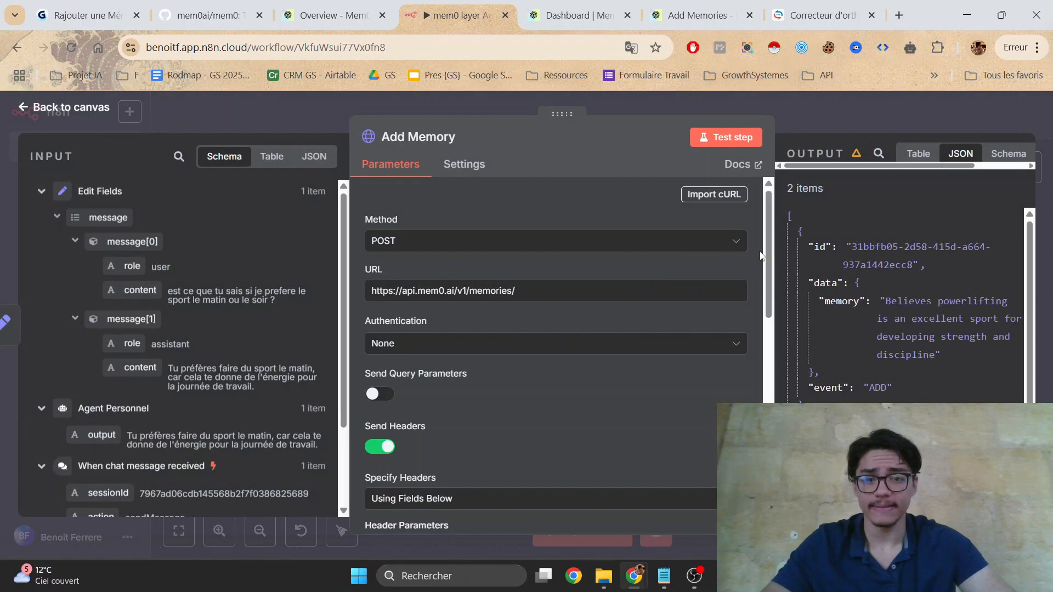
click(685, 5)
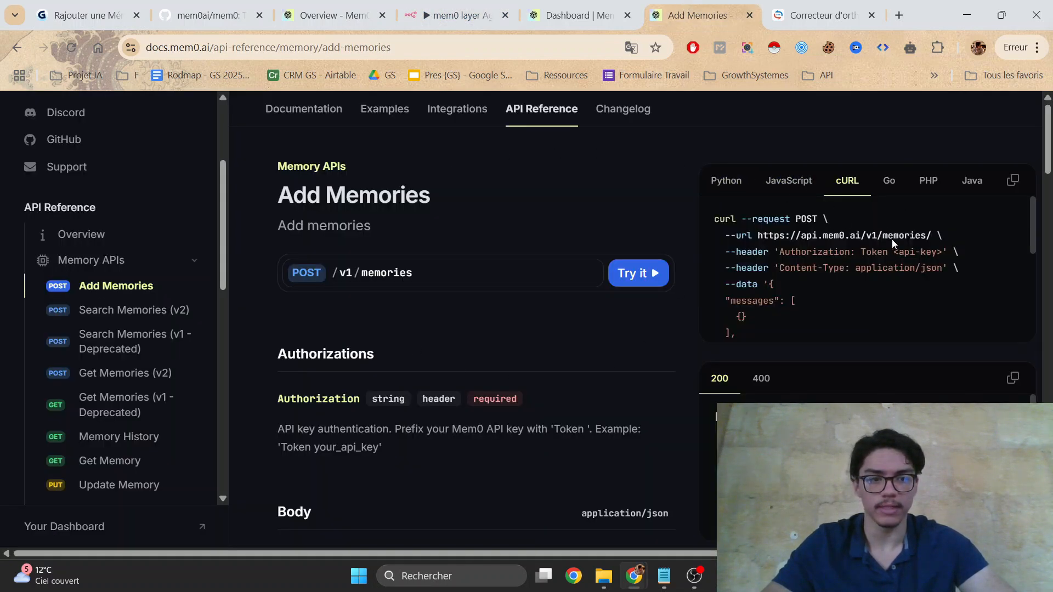
click(1011, 181)
click(455, 15)
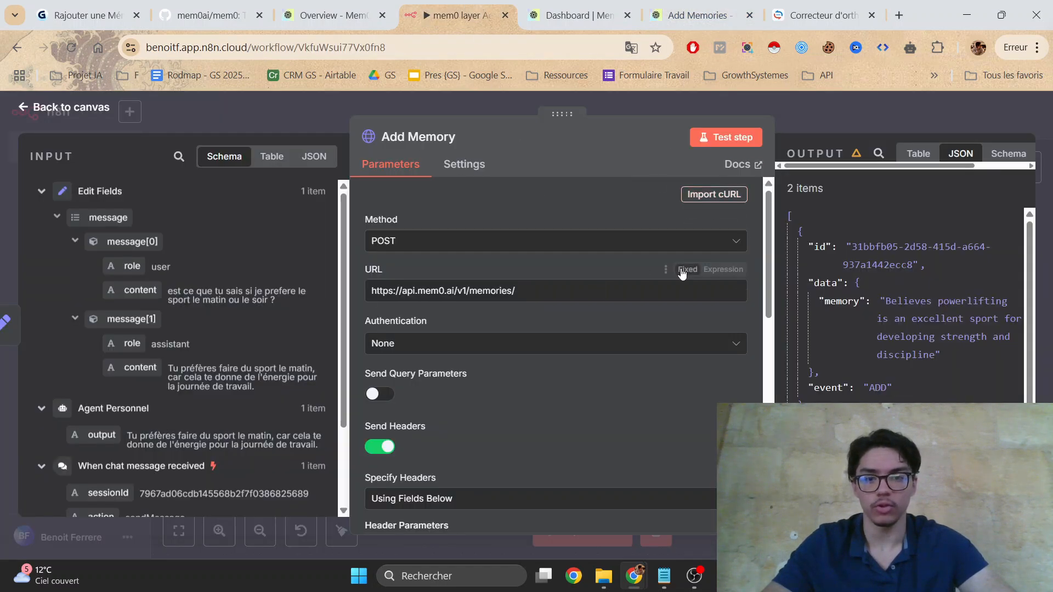
click(543, 292)
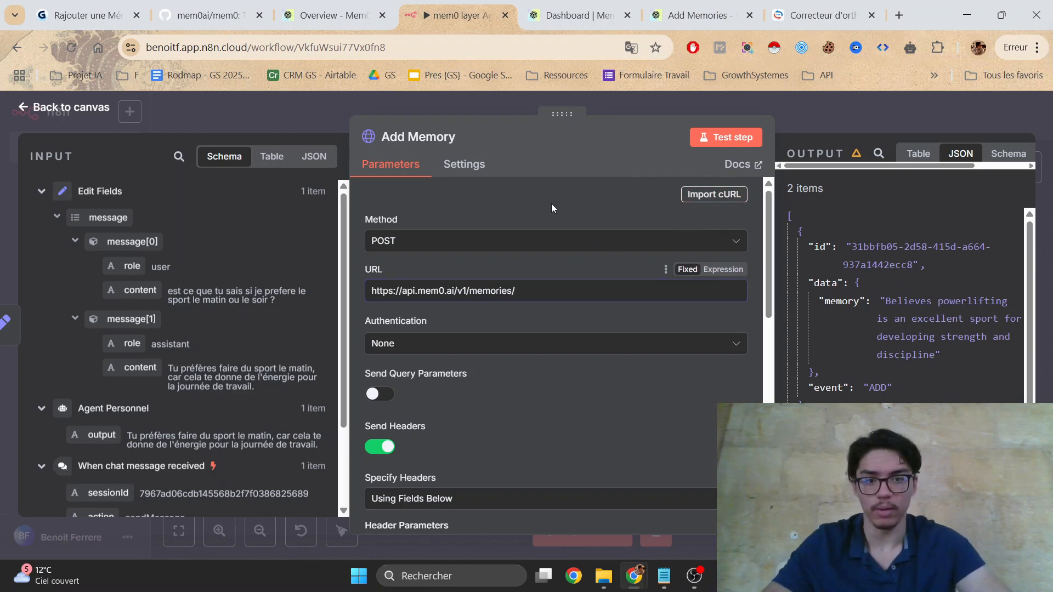
Step: Examine the Authorization header of the Add Memory node and check the API keys page in the mem0 dashboard
scroll(773, 254, down, 1)
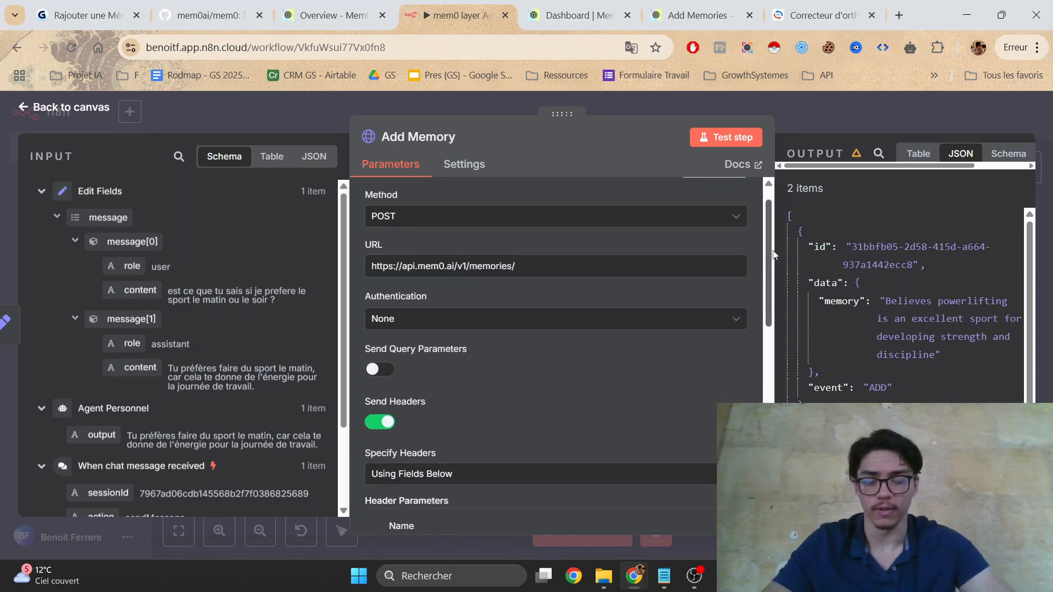
drag(775, 254, 722, 346)
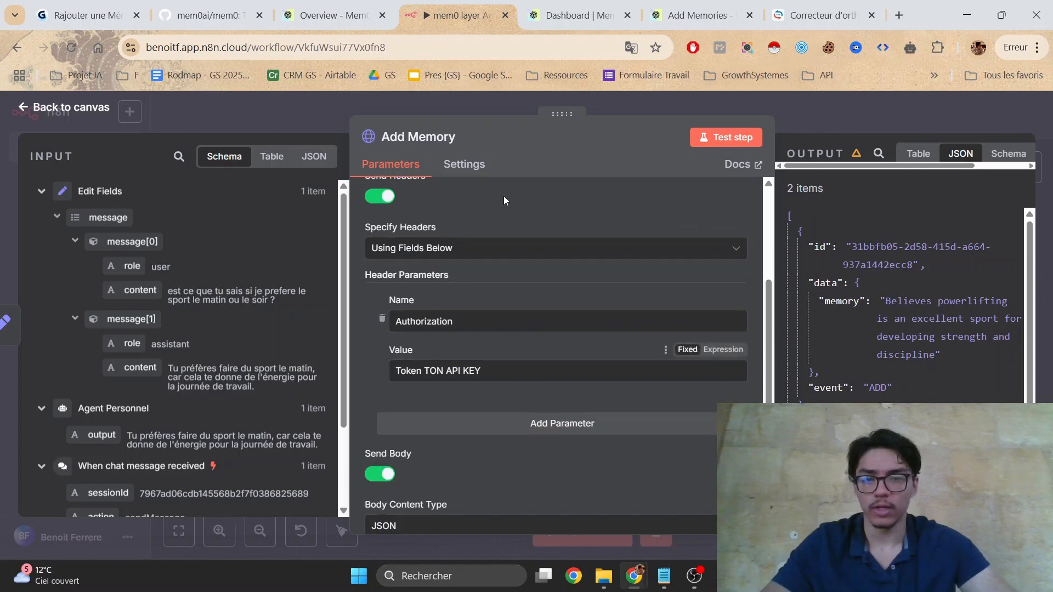
click(576, 15)
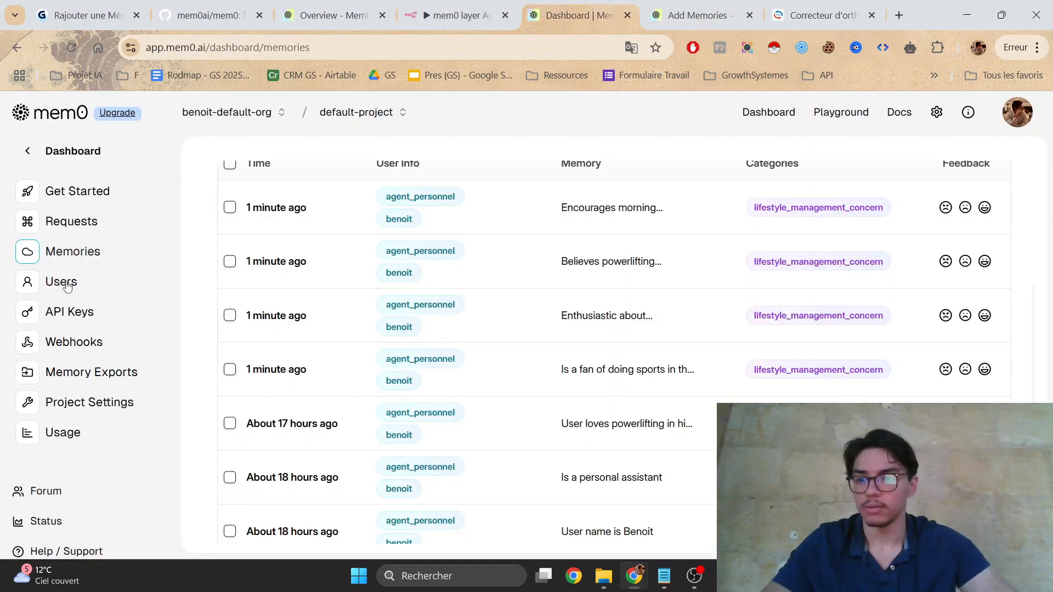
click(66, 317)
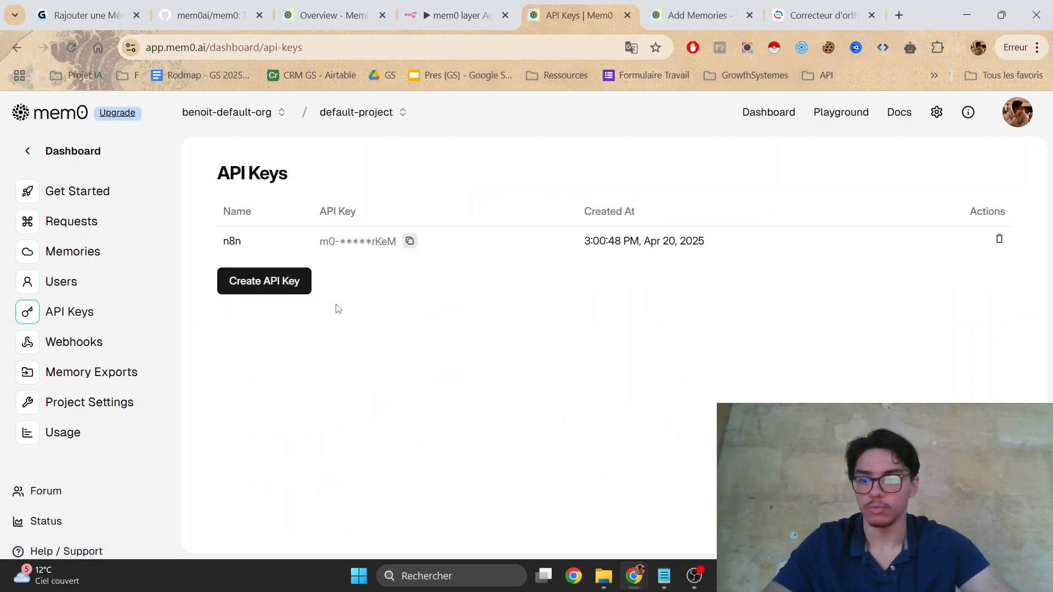
click(455, 15)
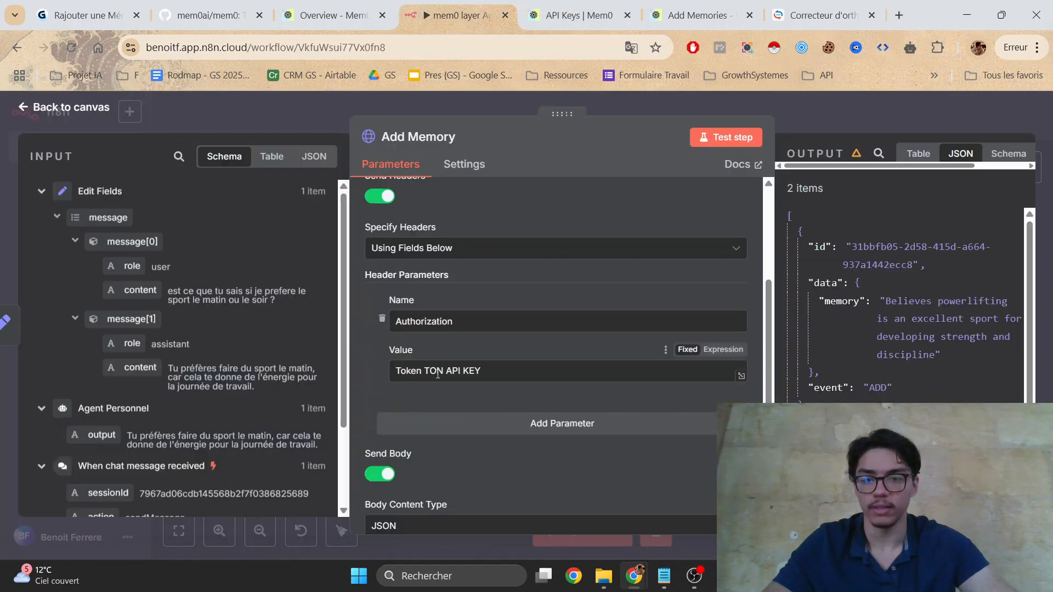
Step: Examine the messages and agent_id entries of the Add Memory JSON body in the expanded expression editor, and return to the canvas
scroll(774, 351, down, 5)
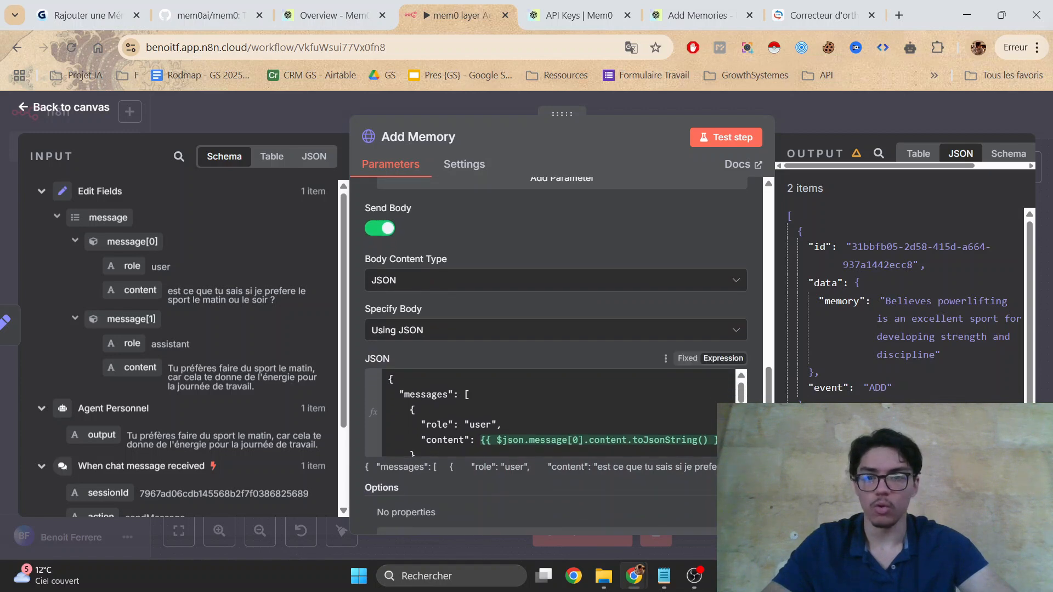
click(698, 434)
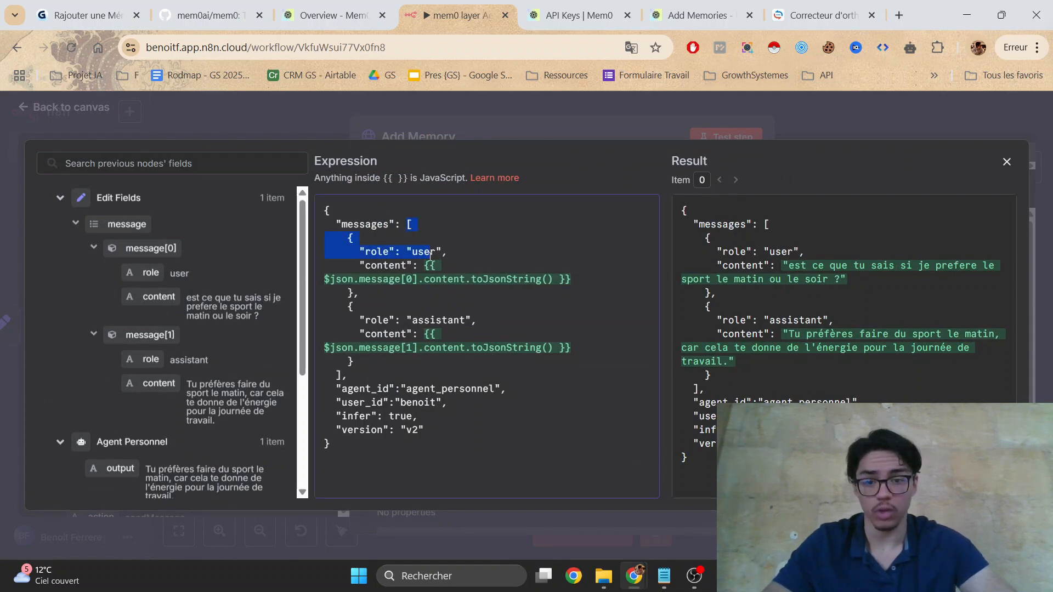
drag(431, 255, 432, 296)
click(445, 230)
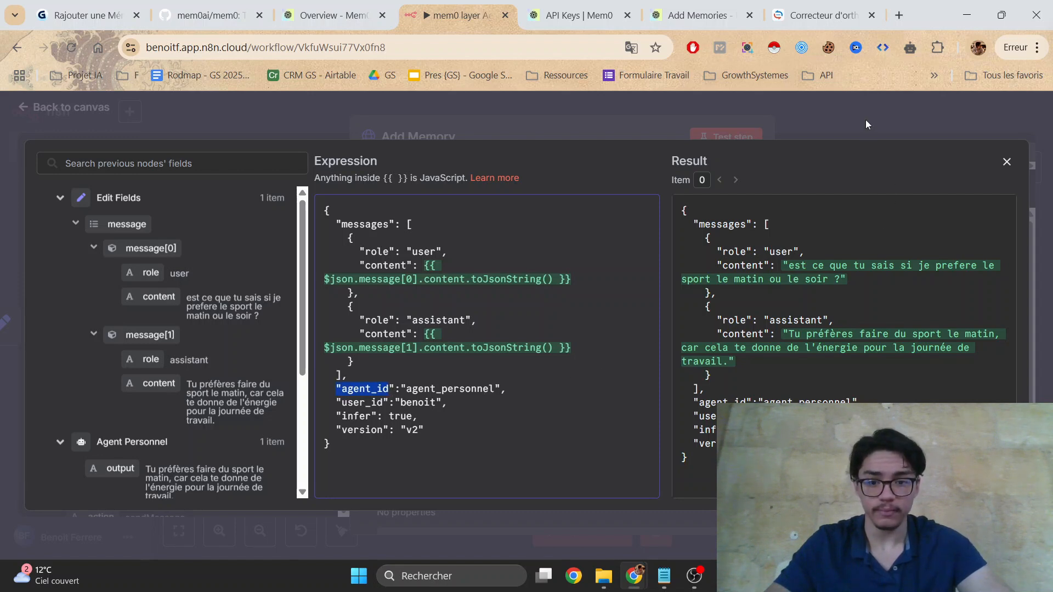
key(Escape)
key(Escape)
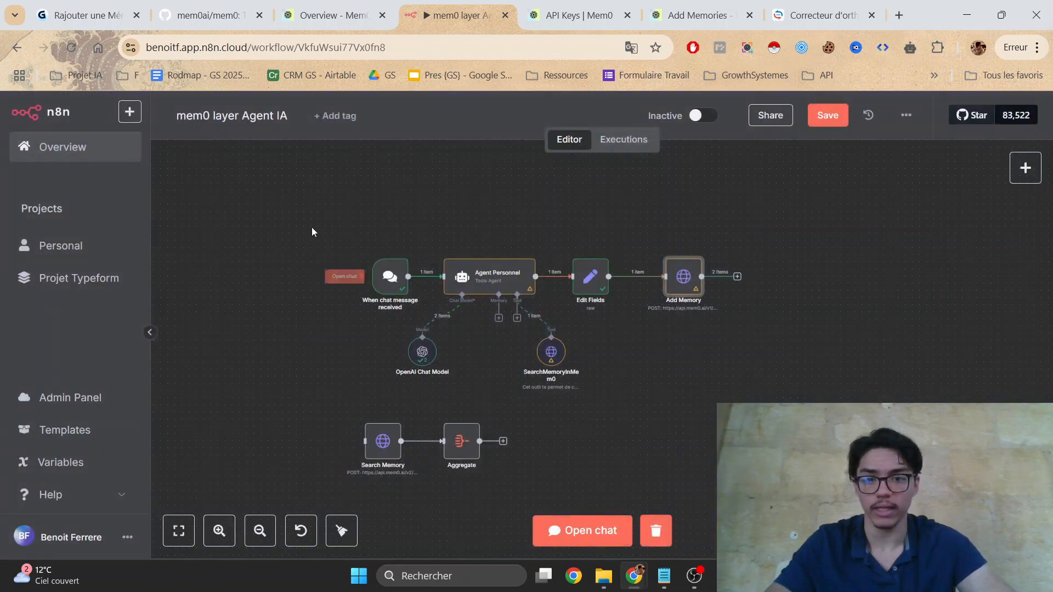
drag(305, 224, 803, 397)
click(783, 332)
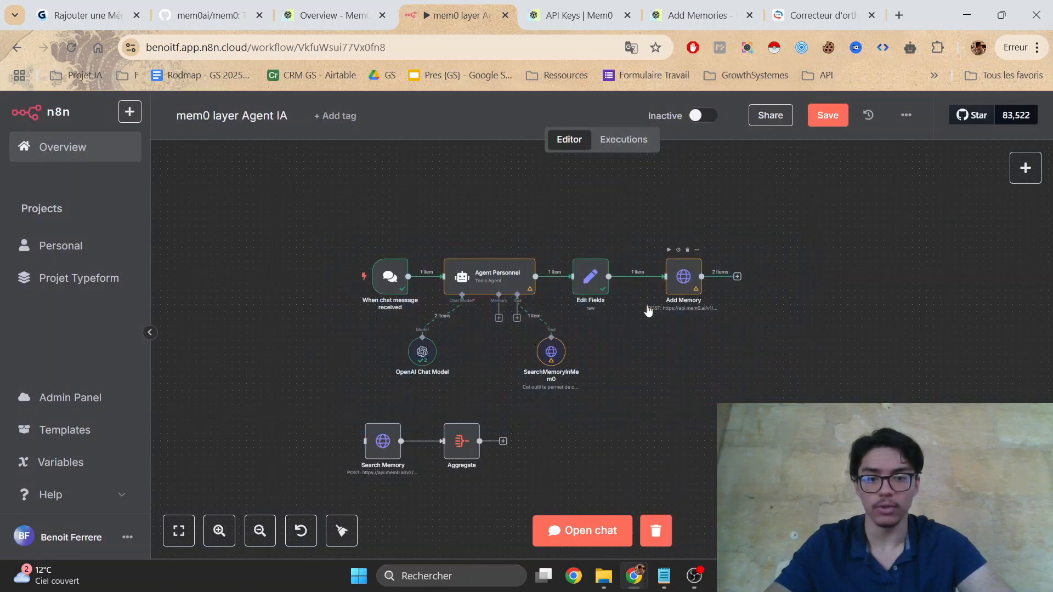
Step: Reopen the Add Memory node, examine the user_id entry in its expanded JSON body, and close the expression editor
double_click(677, 288)
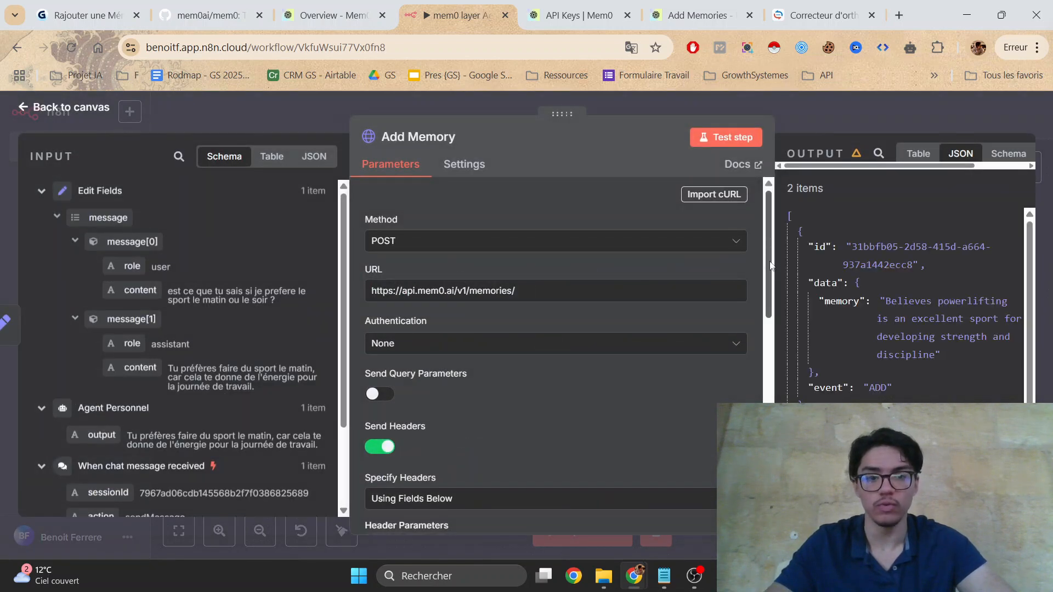
drag(771, 266, 770, 457)
click(740, 400)
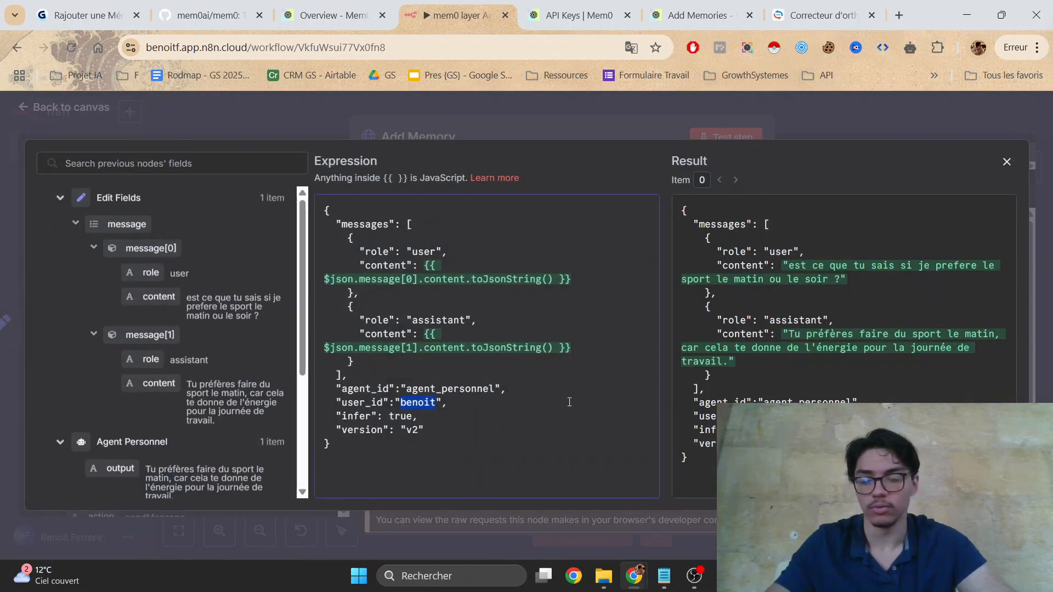
click(569, 402)
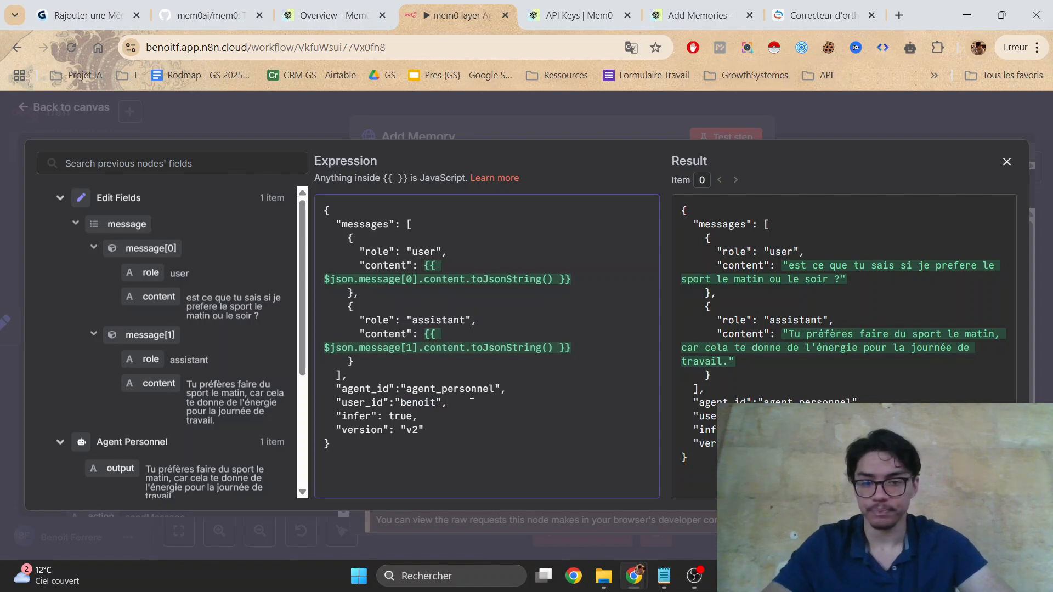
click(819, 133)
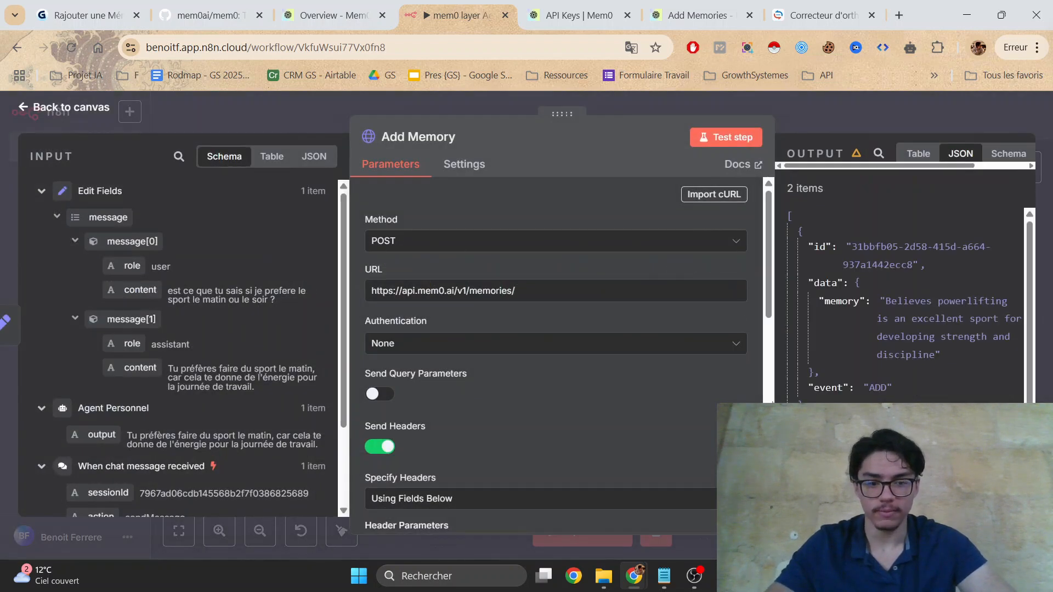
Step: Review the body parameters in mem0's Add Memories documentation, including user_id, run_id and metadata, and return to the n8n workflow
scroll(762, 326, down, 2)
click(692, 11)
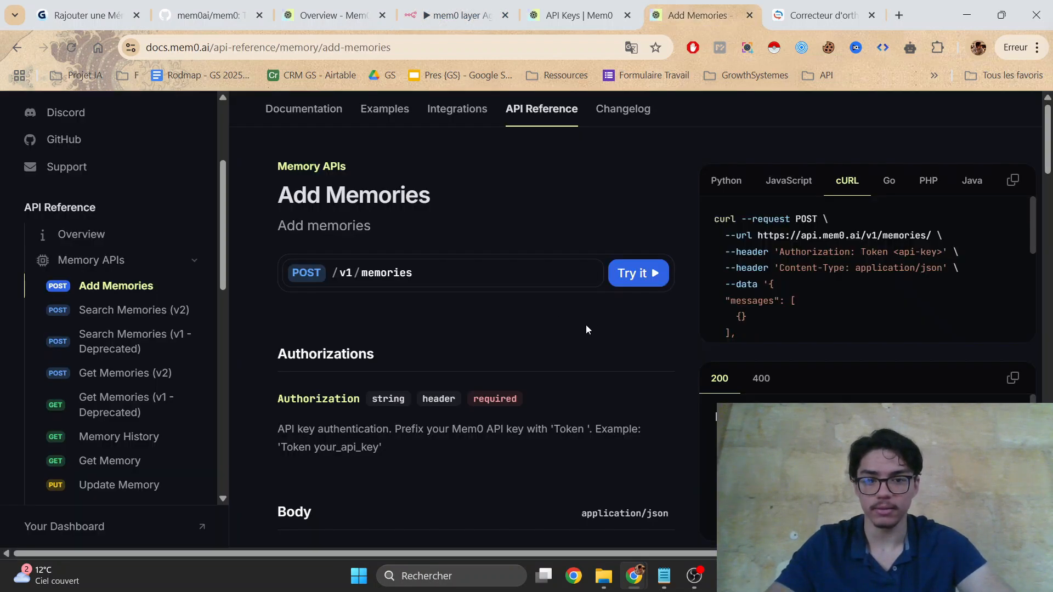
scroll(575, 323, down, 4)
scroll(571, 317, up, 2)
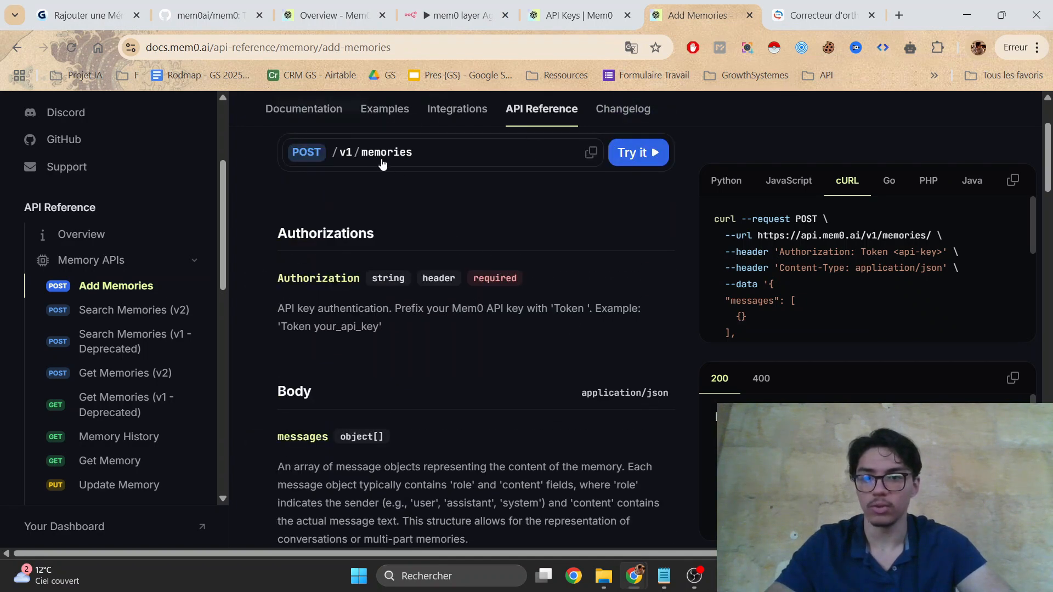
scroll(456, 223, up, 2)
scroll(458, 225, down, 8)
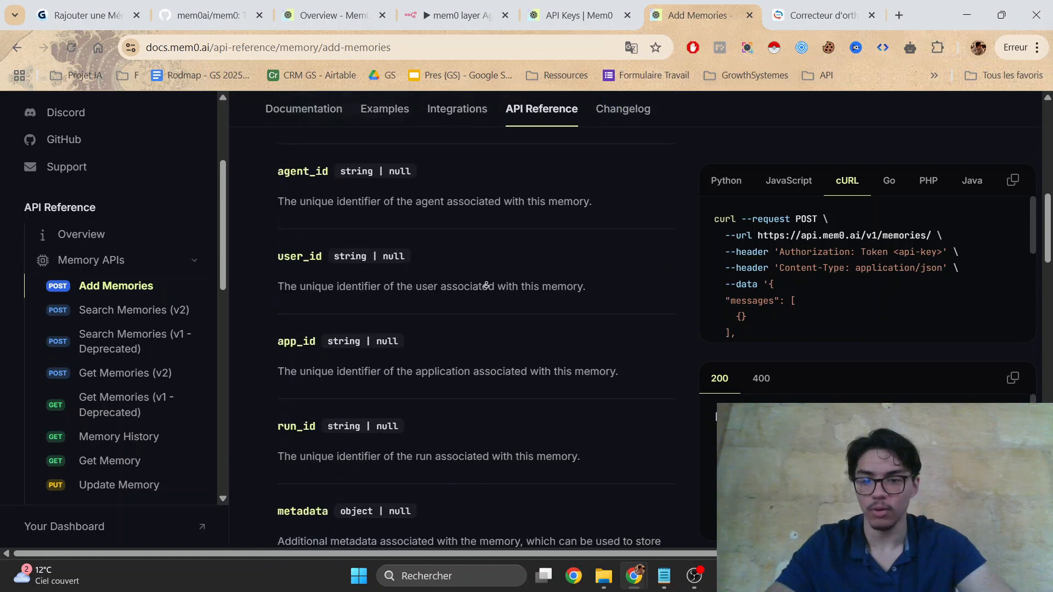
scroll(485, 285, down, 2)
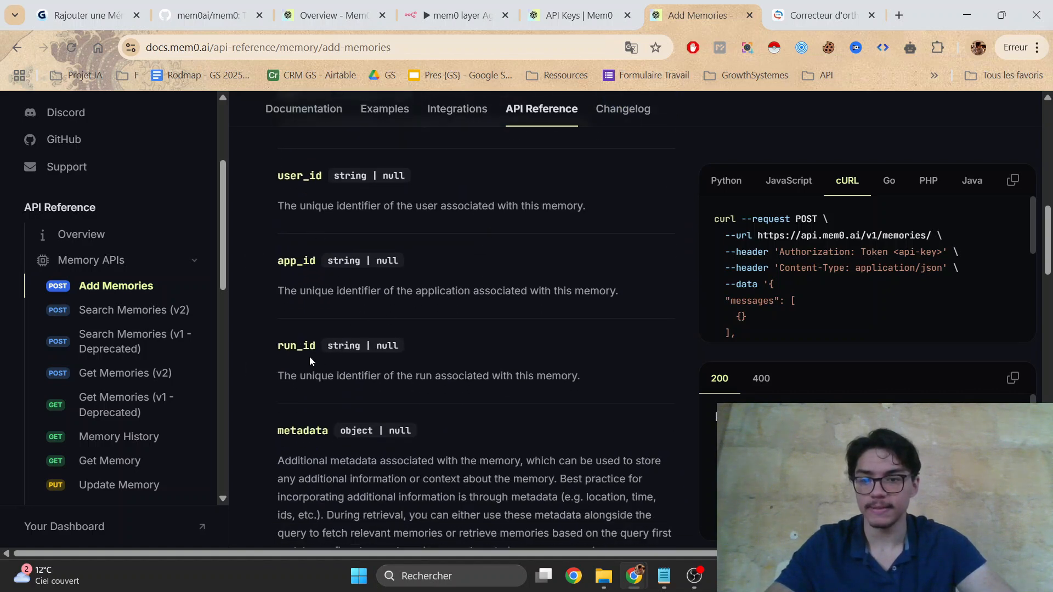
drag(290, 346, 345, 355)
click(559, 273)
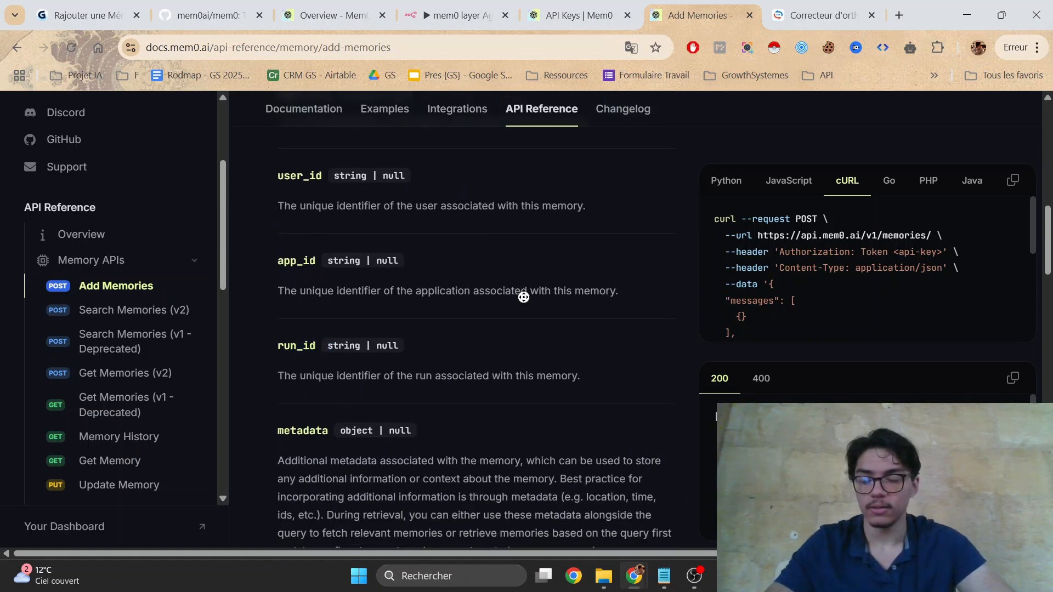
scroll(524, 307, down, 4)
click(276, 218)
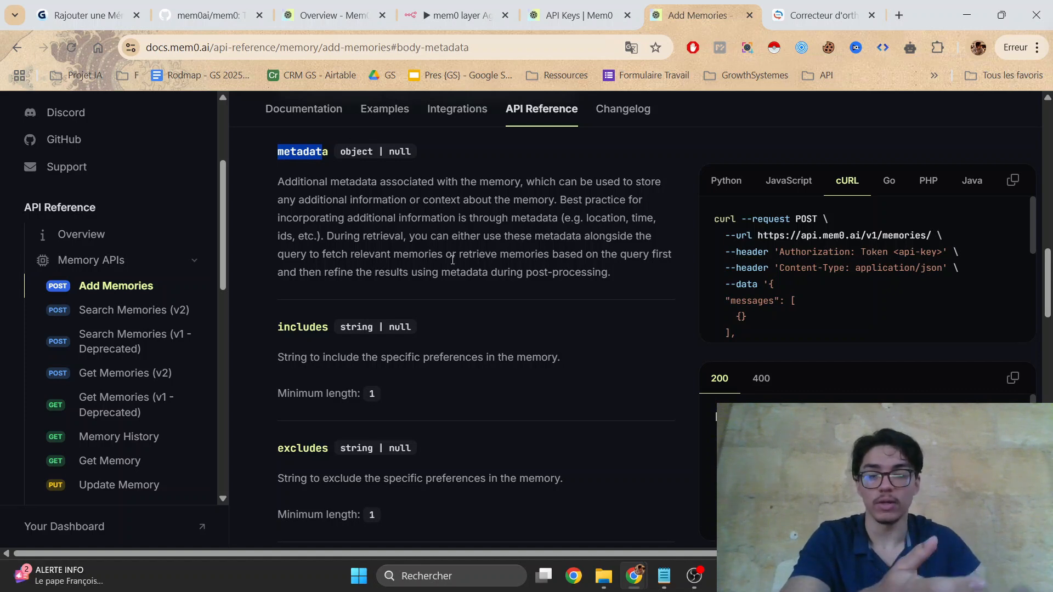
click(503, 233)
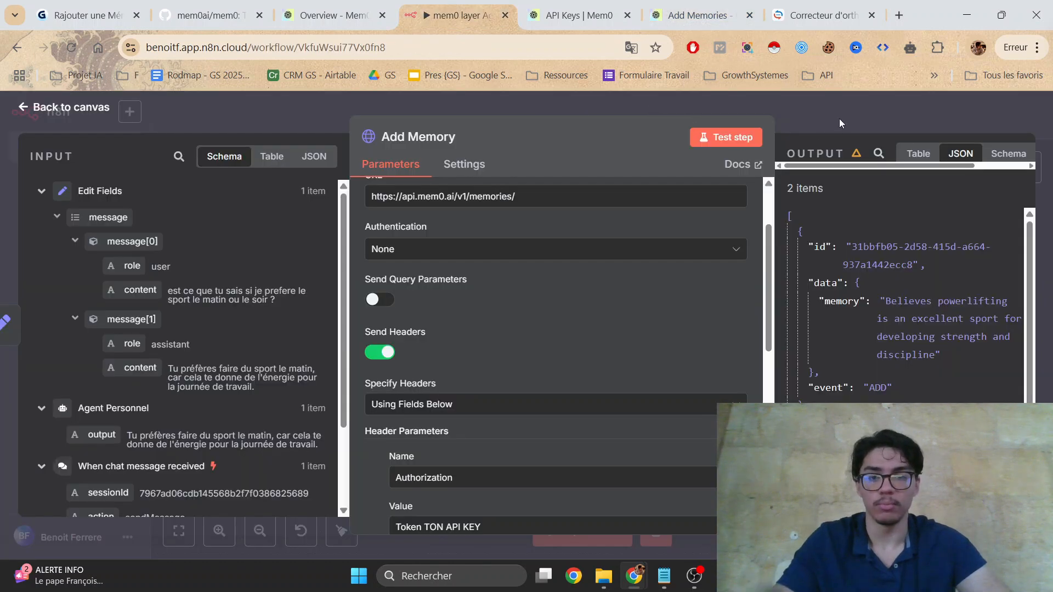
Step: Close the Add Memory node and save the workflow
click(838, 119)
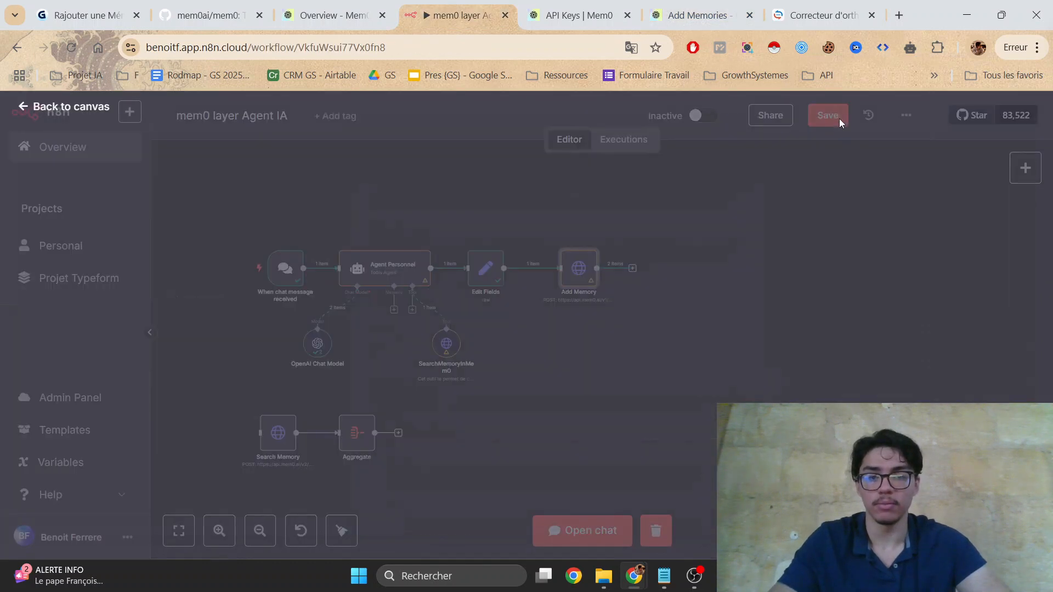
click(814, 119)
drag(657, 291, 781, 299)
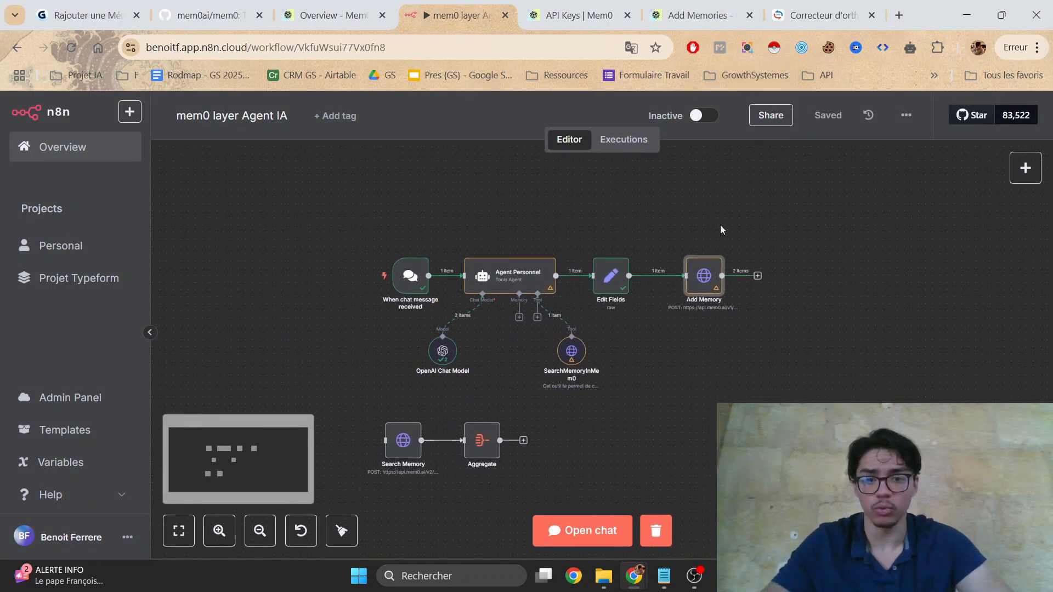
drag(310, 207, 863, 384)
click(856, 384)
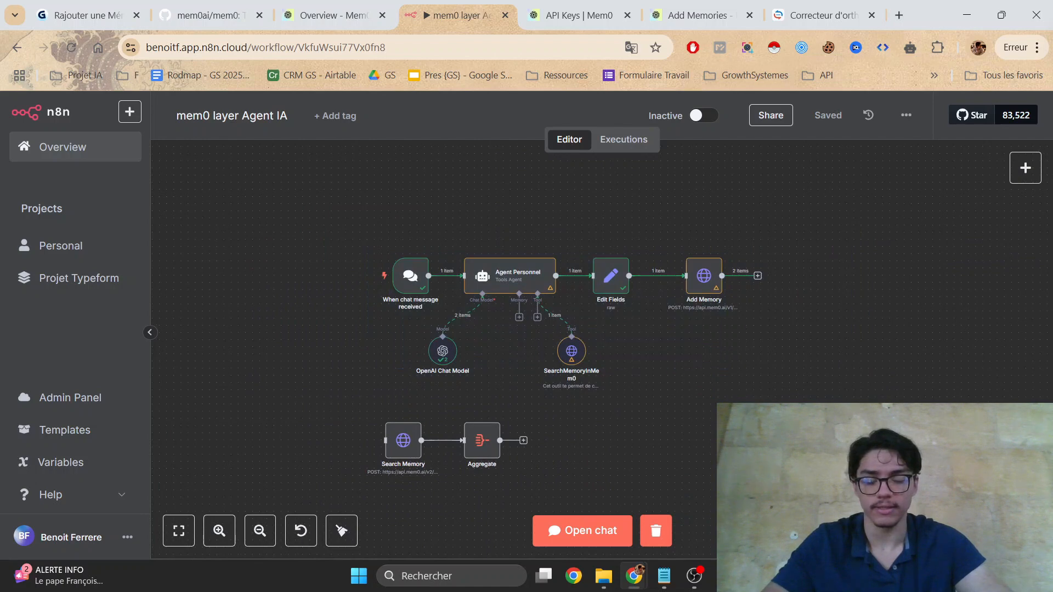
drag(746, 345, 708, 324)
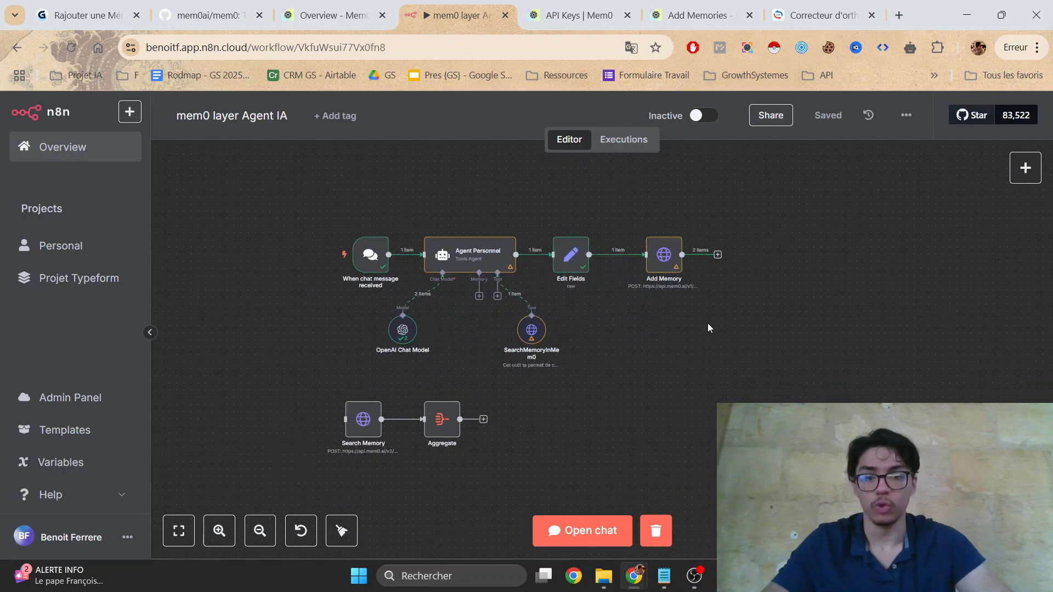
Step: Open the SearchMemoryInMem0 node and examine its tool description, request method and search URL
double_click(536, 337)
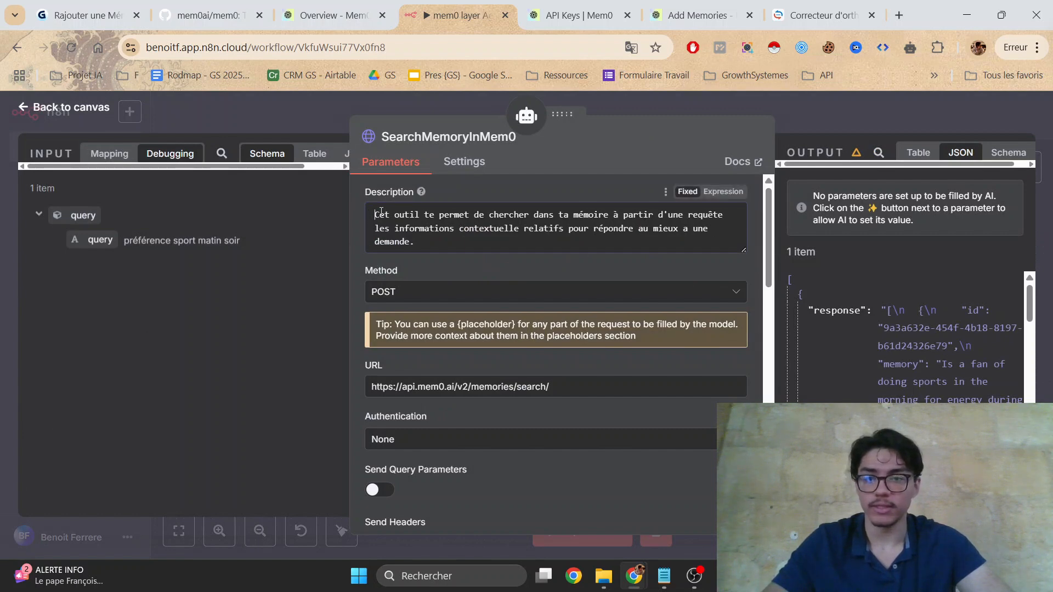
drag(376, 214, 511, 246)
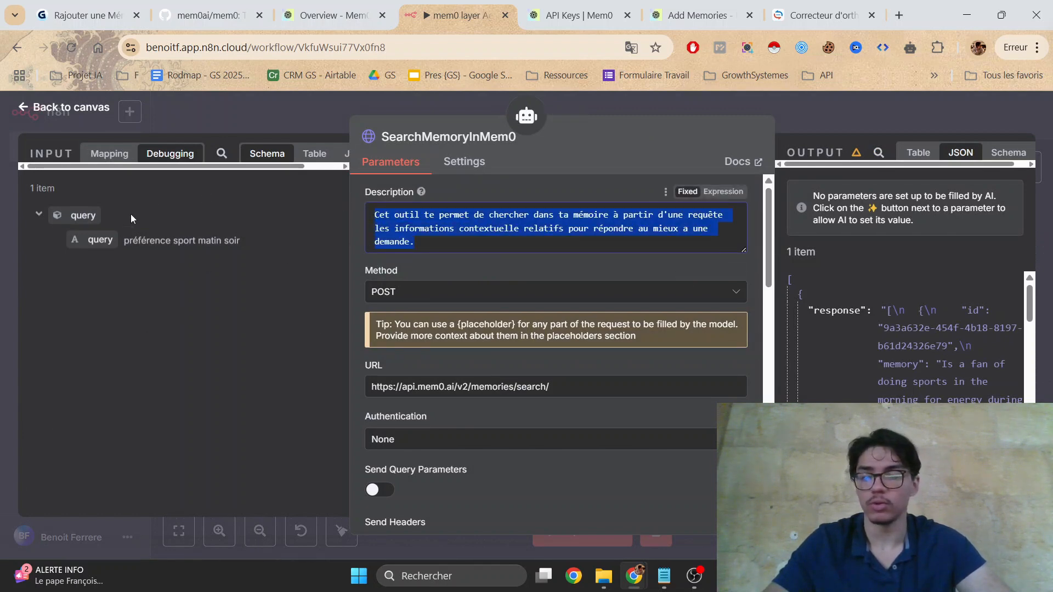
triple_click(406, 225)
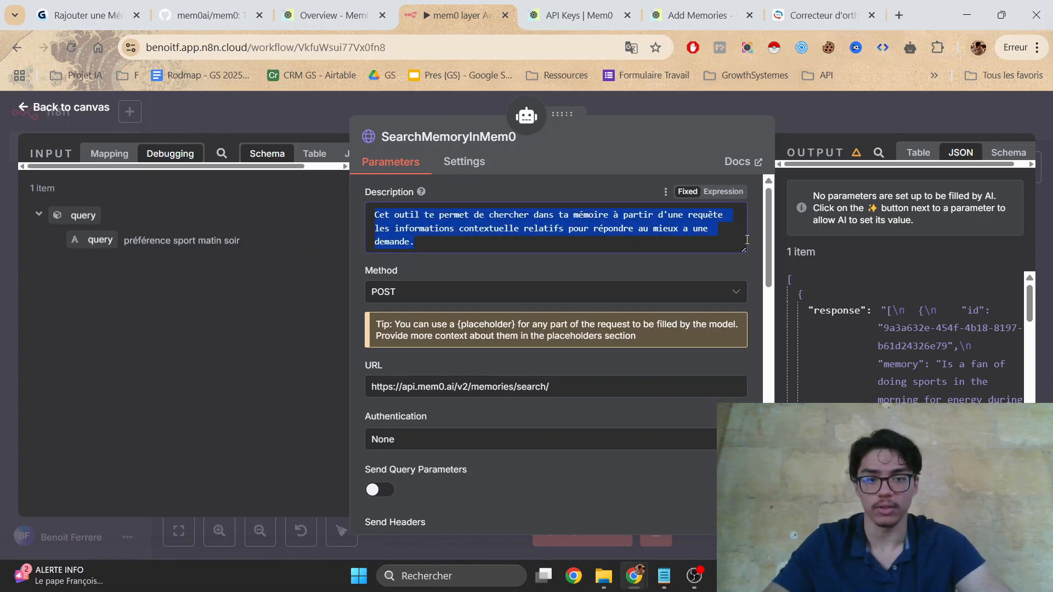
click(777, 233)
scroll(776, 257, down, 2)
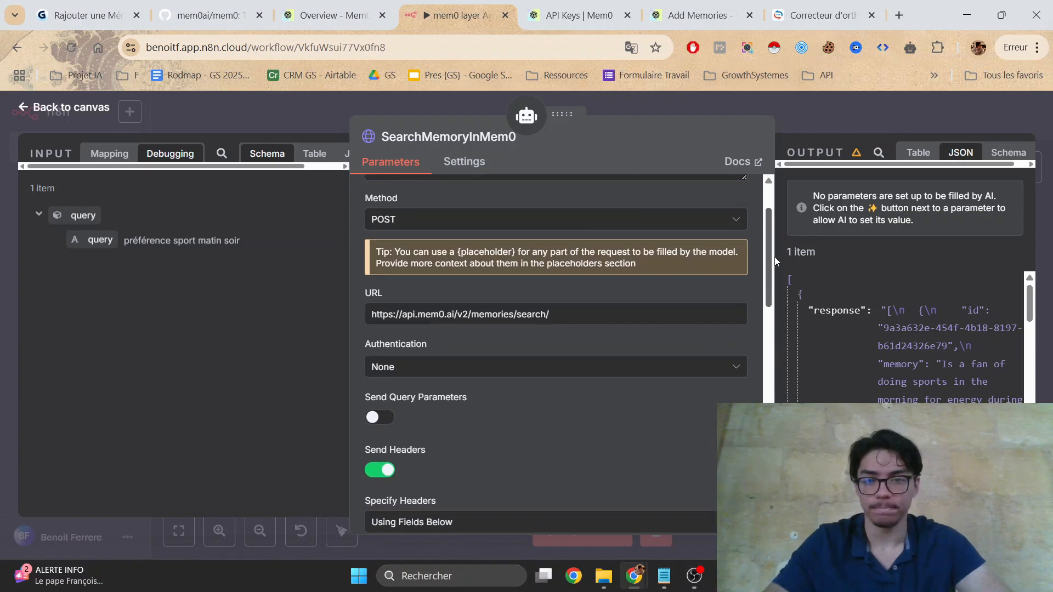
Step: Open mem0's Search Memories (v2) documentation and review the logical and comparison operators it supports
click(685, 7)
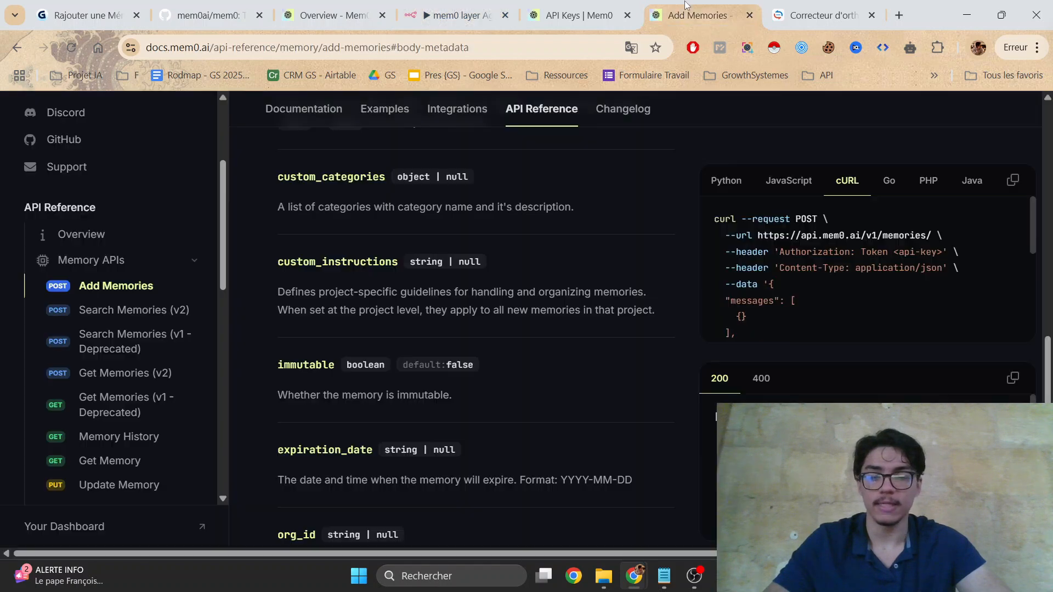
click(151, 321)
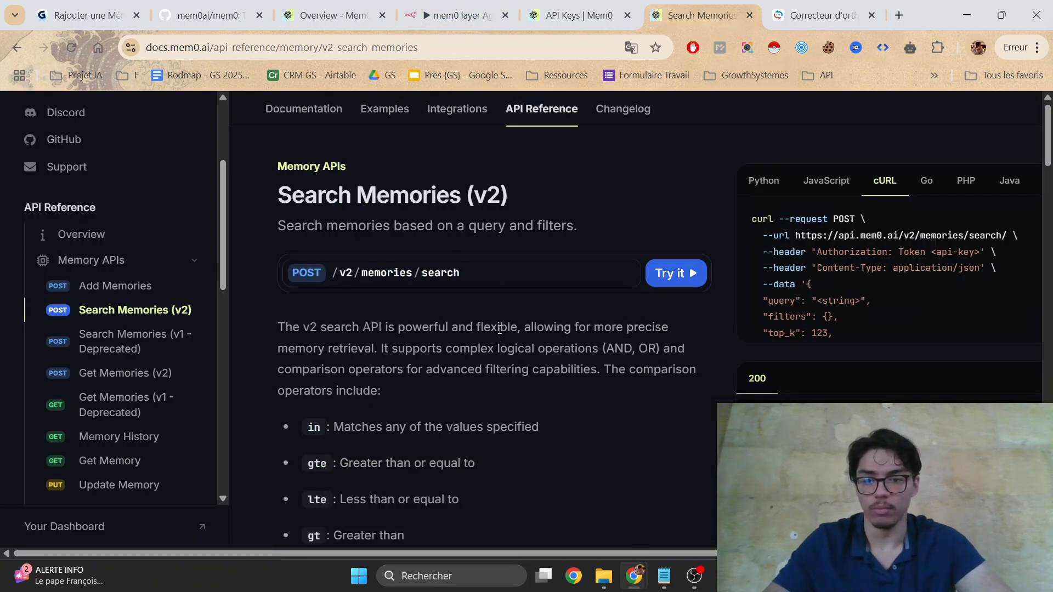
scroll(496, 330, down, 2)
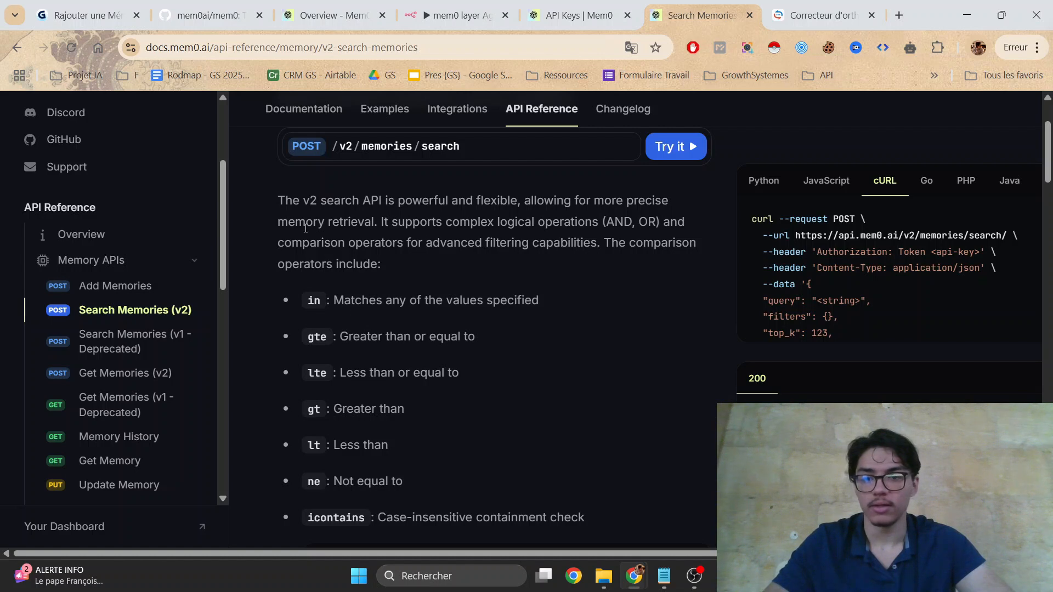
drag(603, 223, 663, 223)
middle_click(881, 243)
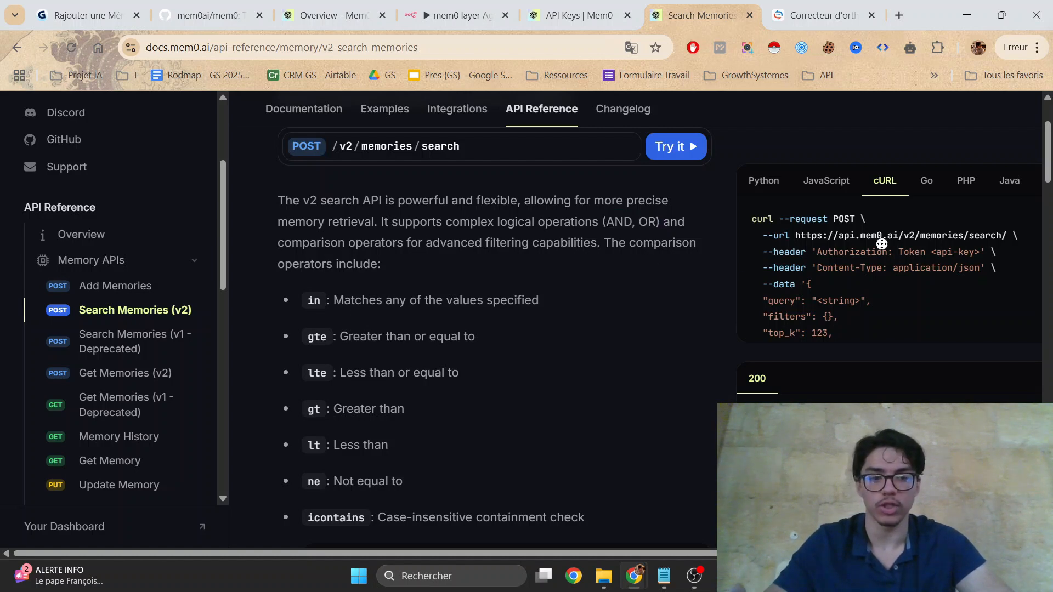
middle_click(625, 288)
middle_click(633, 346)
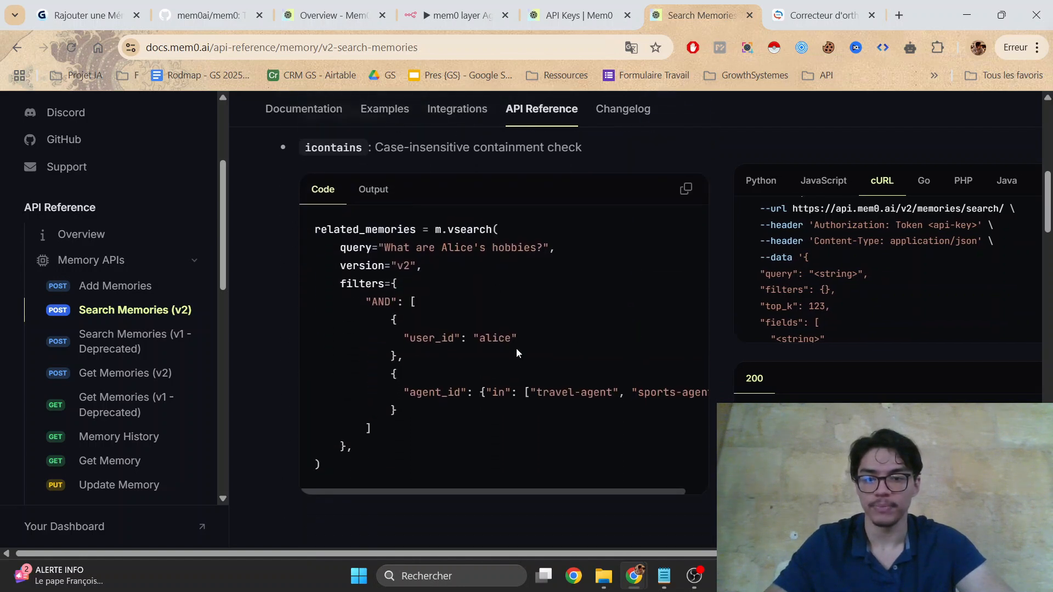
Step: Examine the AND filter in the documentation's code example, including its user_id entry and the agent_id list with travel-agent and sports-agent
drag(378, 337, 550, 337)
click(563, 386)
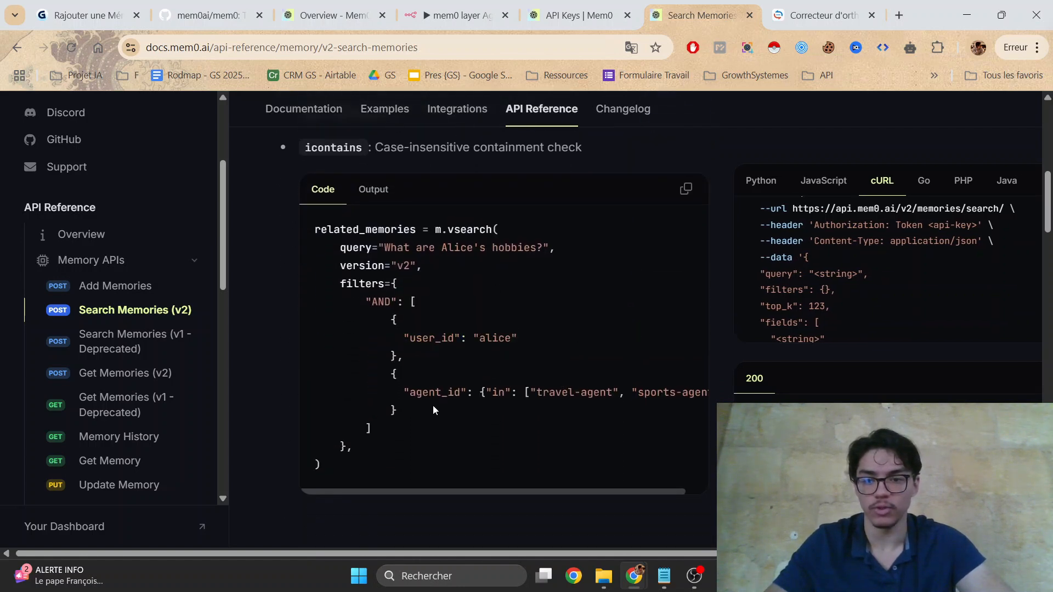
drag(420, 415, 391, 374)
drag(494, 492, 570, 492)
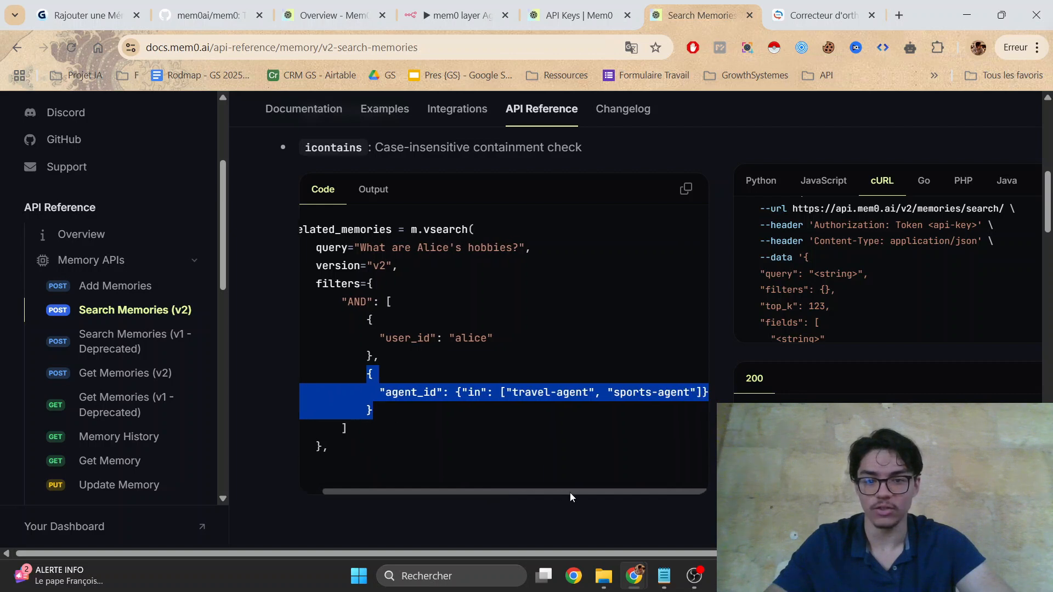
click(554, 398)
double_click(647, 390)
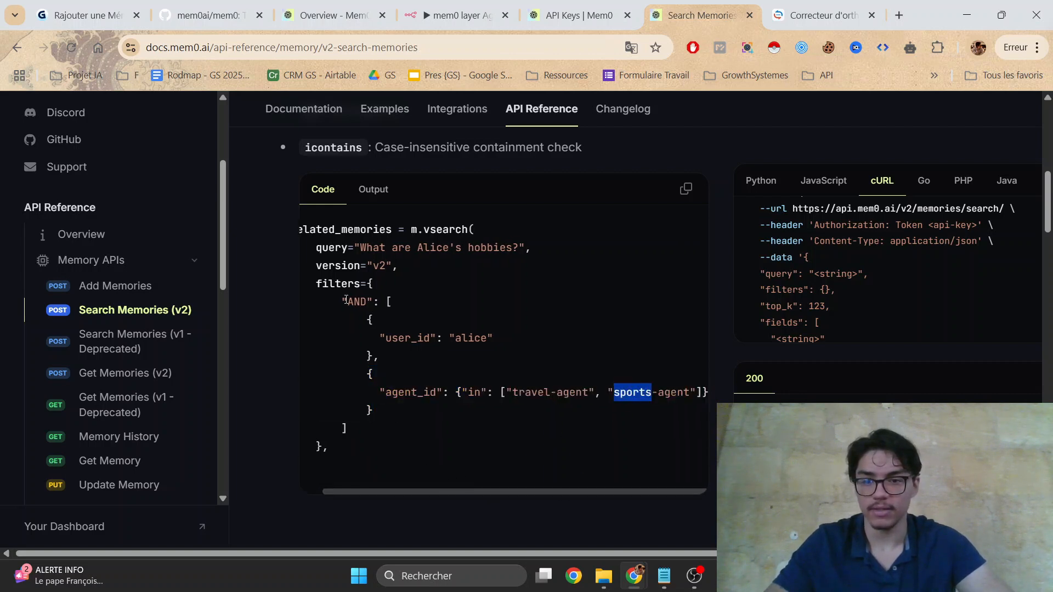
drag(346, 299, 416, 376)
click(443, 407)
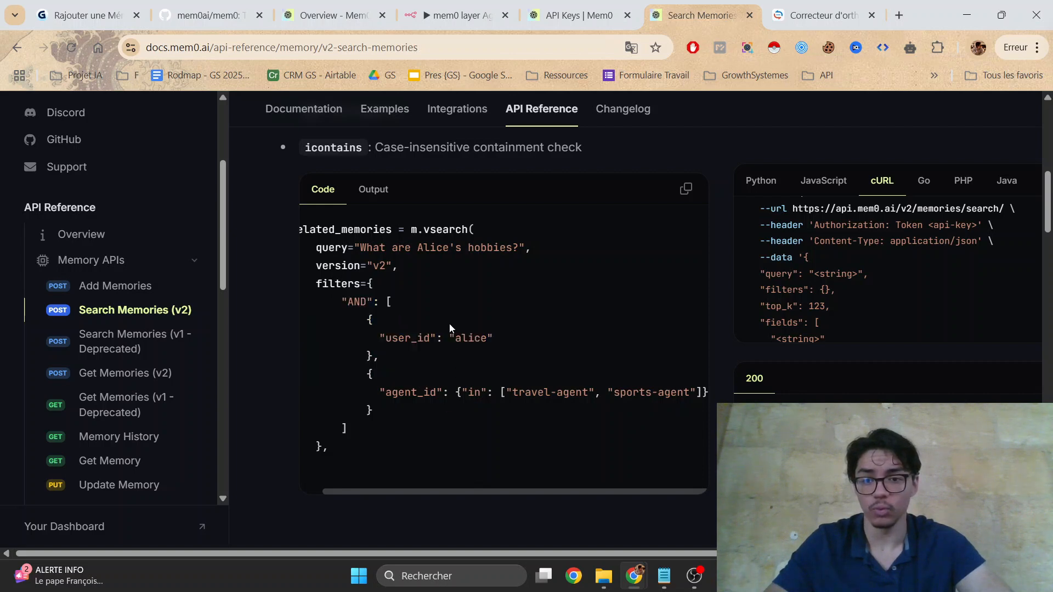
scroll(493, 449, left, 1)
drag(405, 338, 518, 338)
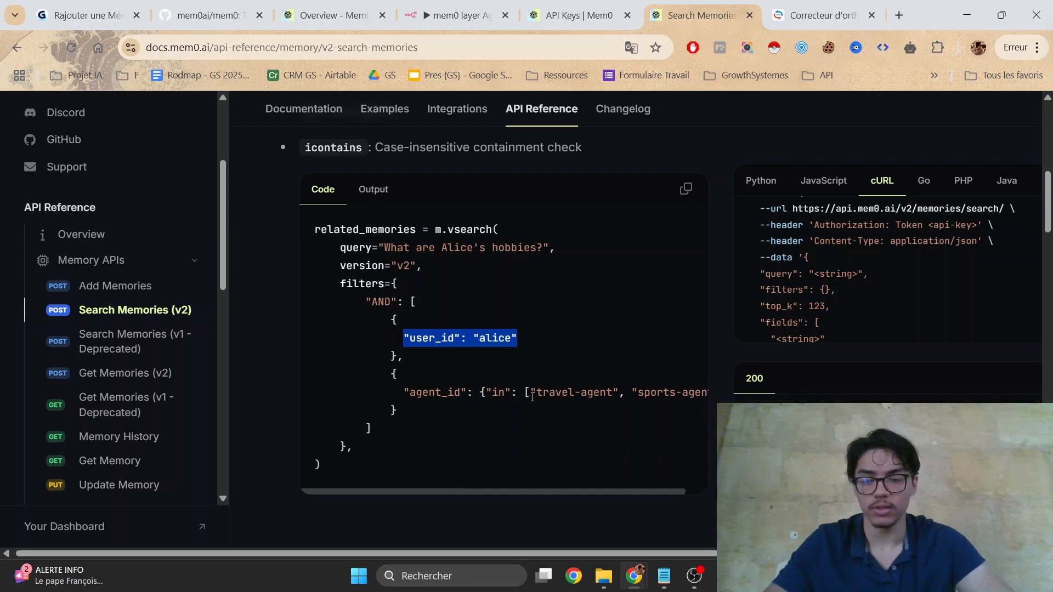
drag(516, 394, 623, 406)
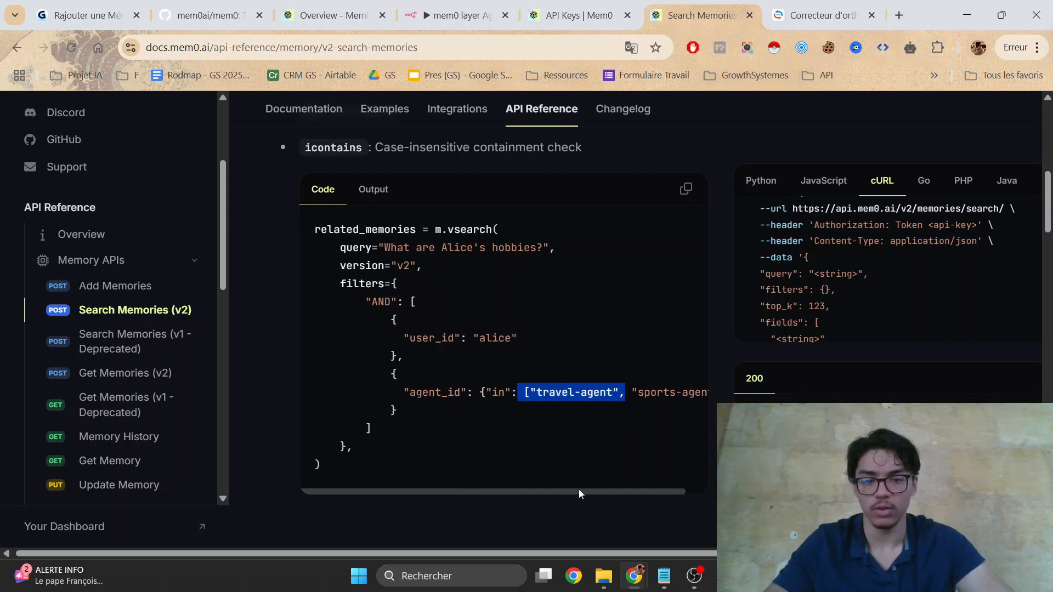
drag(579, 492, 657, 446)
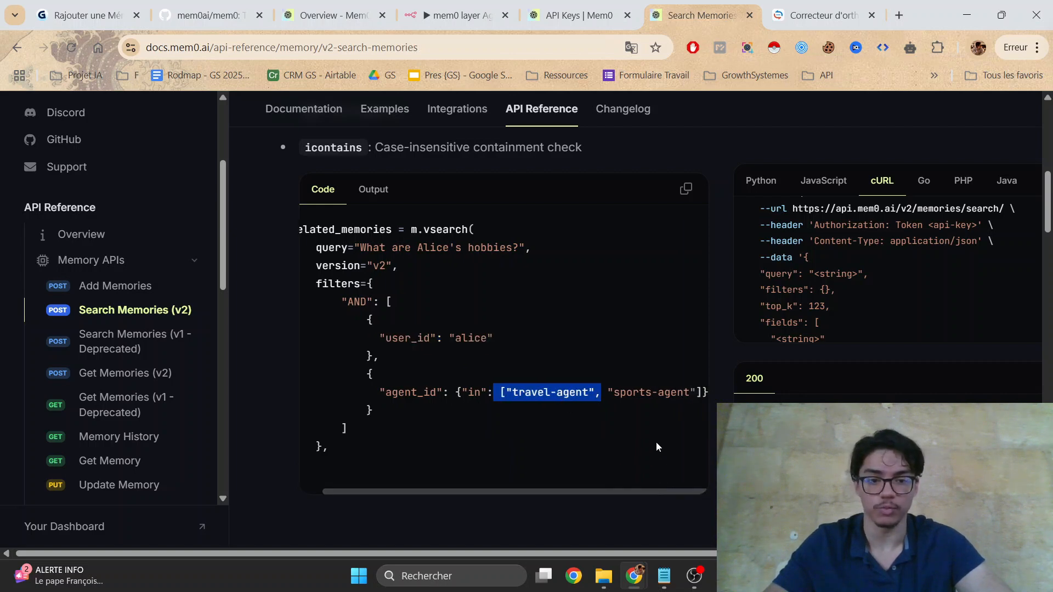
click(572, 348)
Step: Review the query body parameter and the cURL request in the Search Memories (v2) documentation against the node's search URL
scroll(571, 348, up, 6)
drag(306, 323, 477, 327)
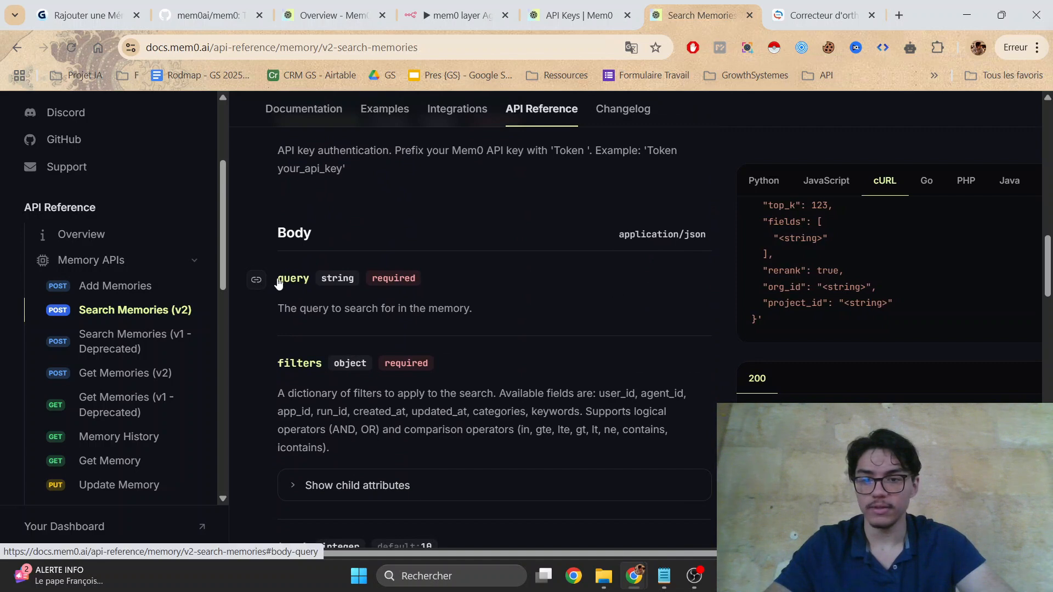
drag(277, 281, 348, 279)
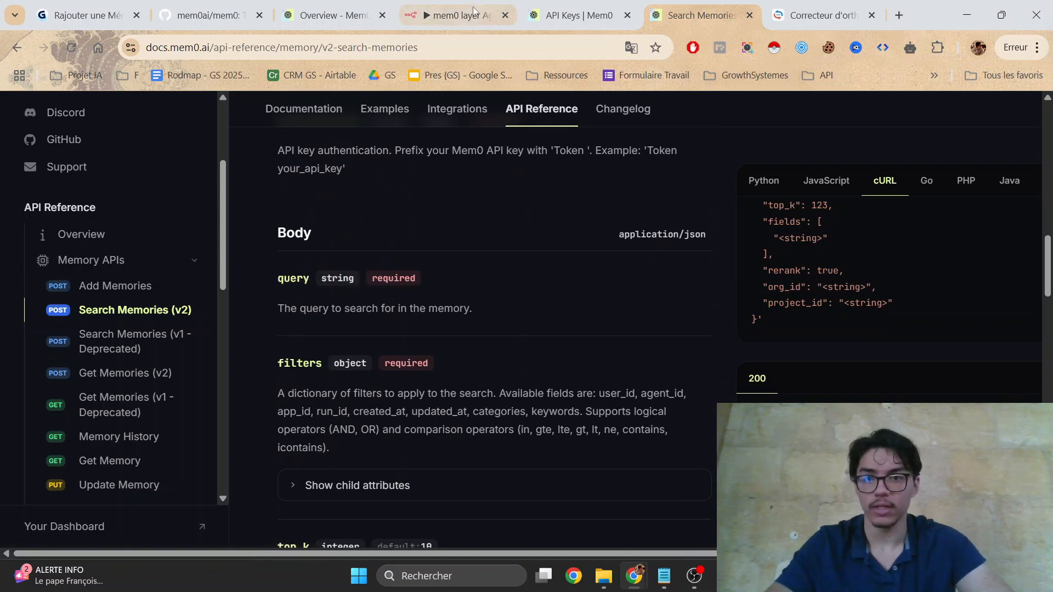
click(458, 14)
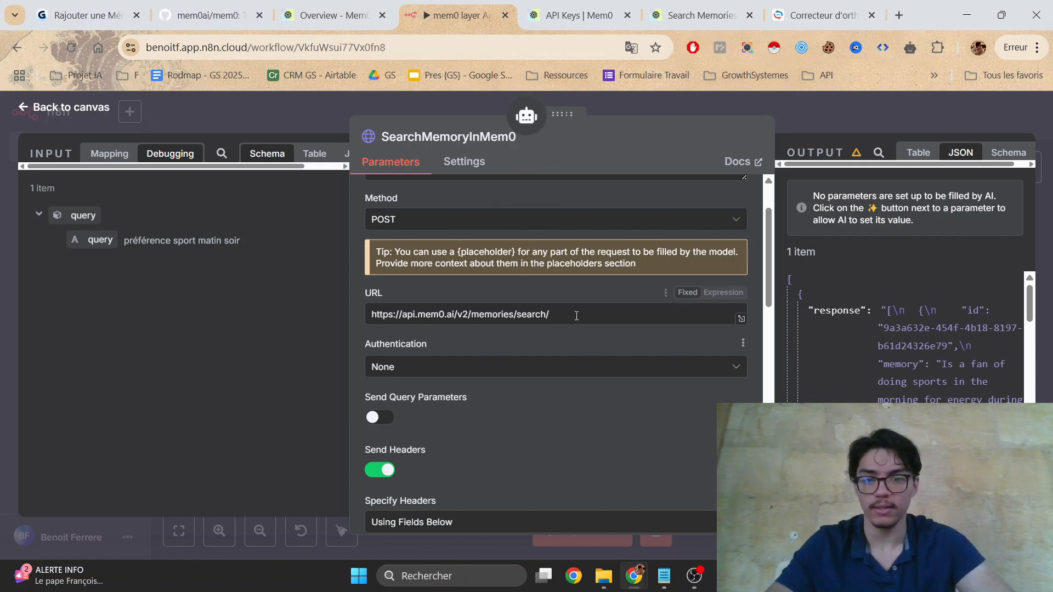
click(677, 7)
scroll(623, 269, up, 15)
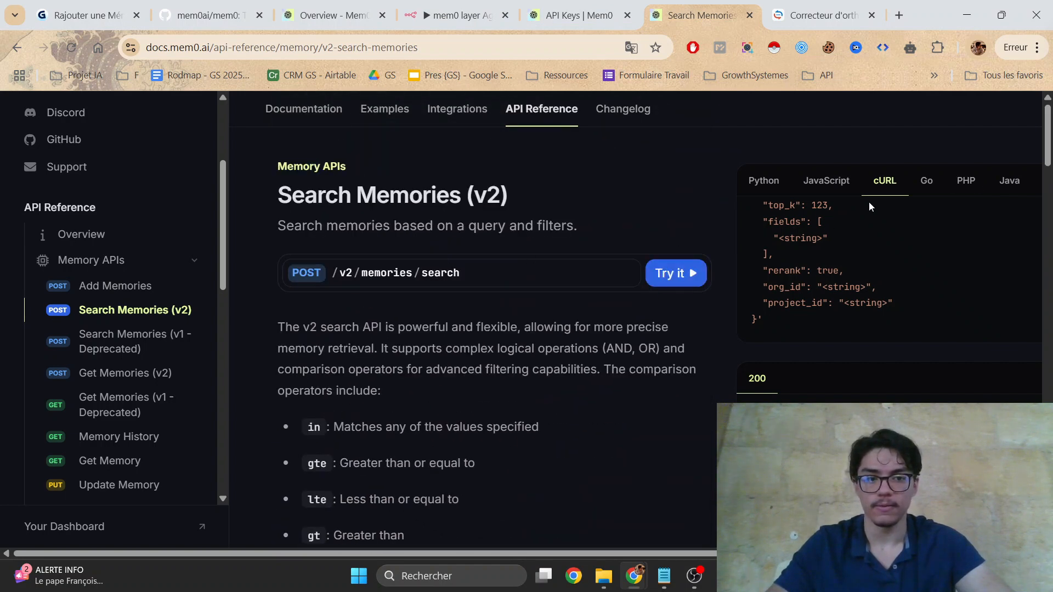
scroll(906, 278, up, 3)
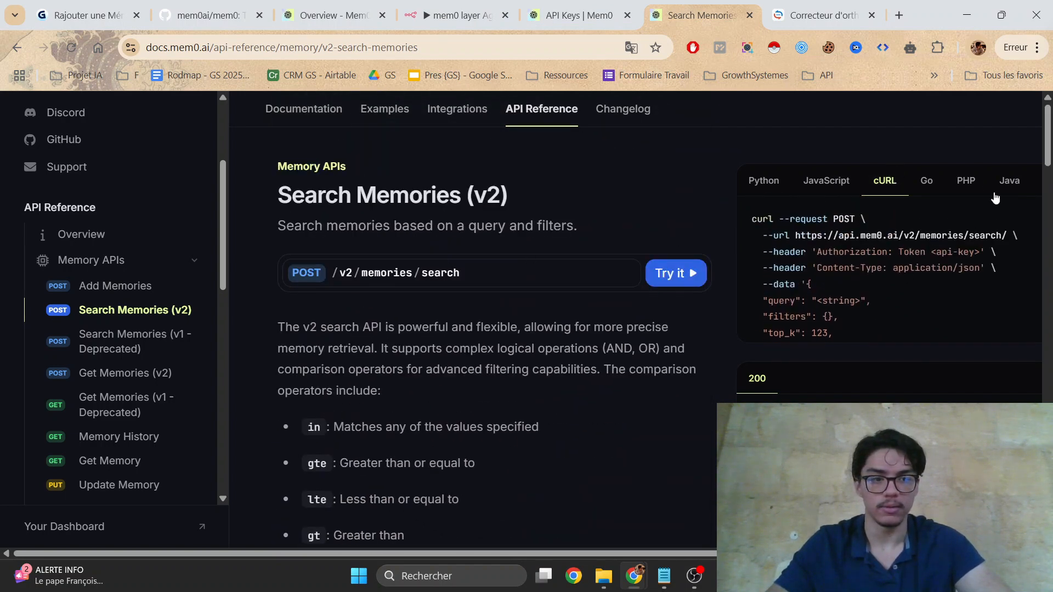
Step: Return to the n8n workflow and review the SearchMemoryInMem0 node's description, URL, Authorization header and JSON body settings
click(460, 19)
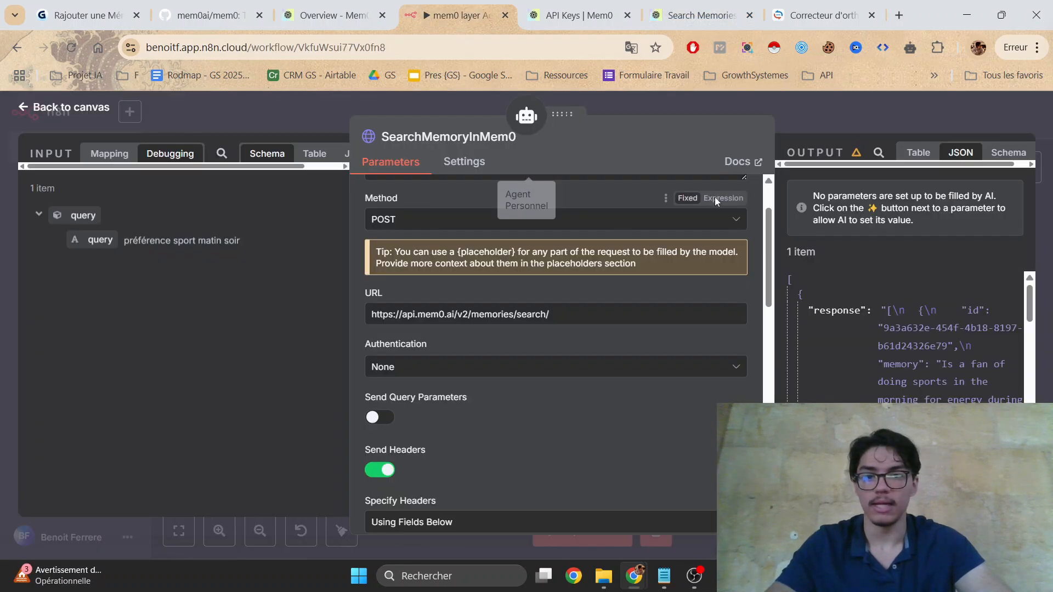
scroll(756, 284, up, 2)
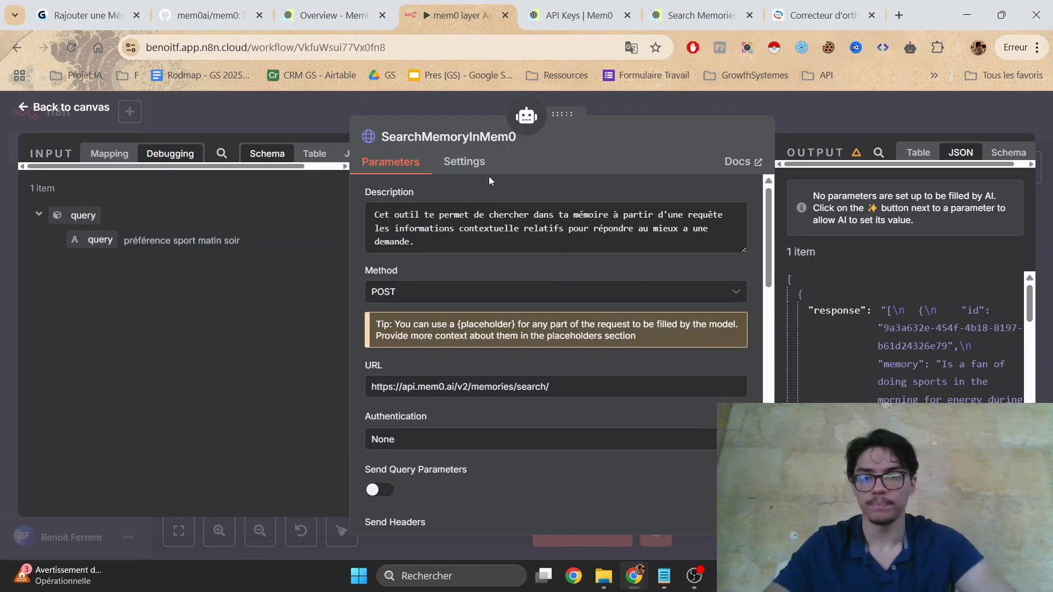
scroll(658, 285, down, 4)
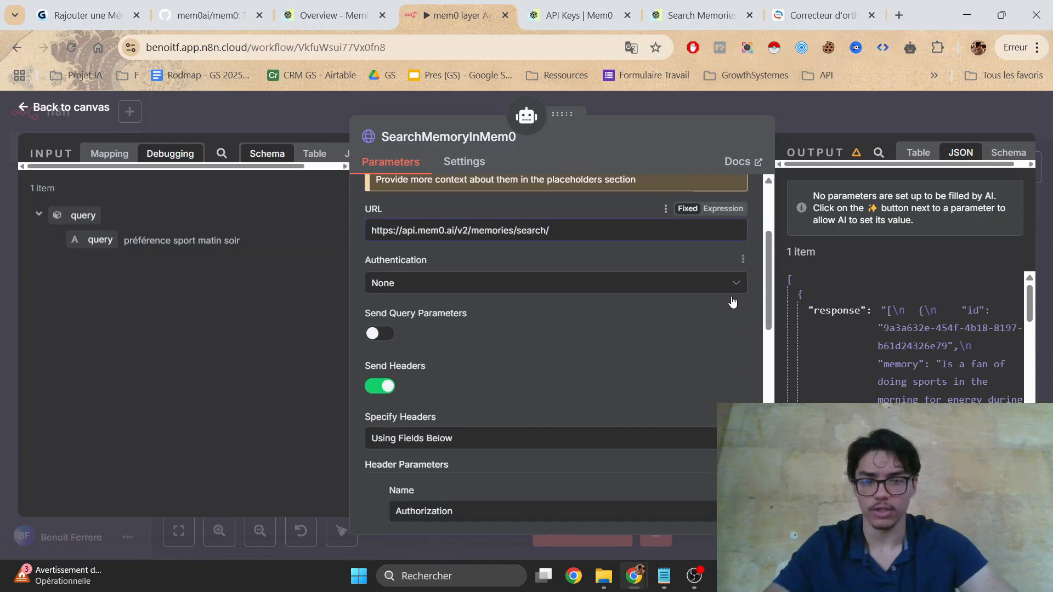
scroll(746, 355, down, 4)
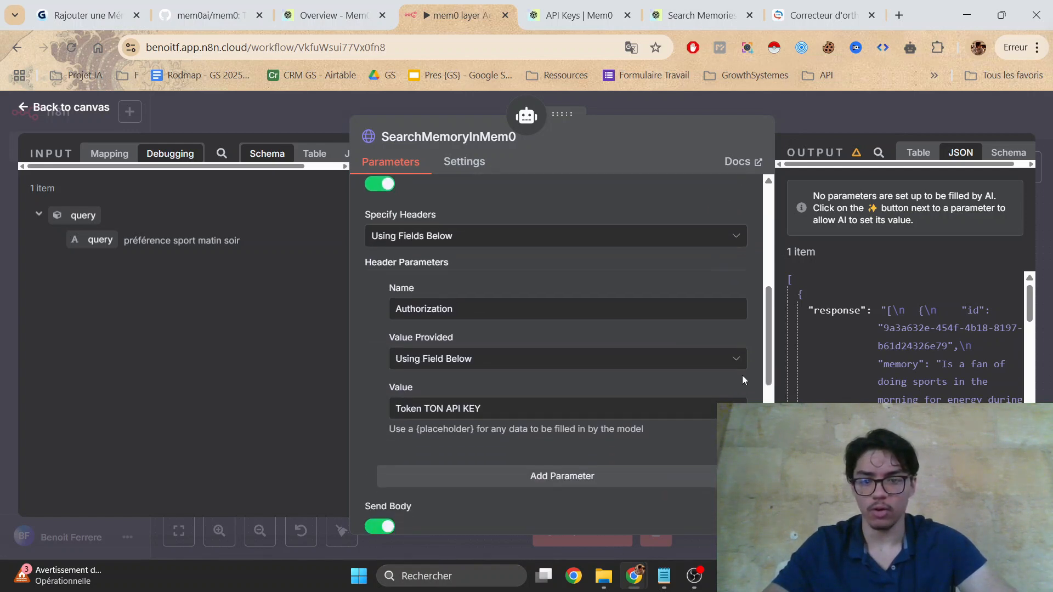
scroll(744, 388, down, 6)
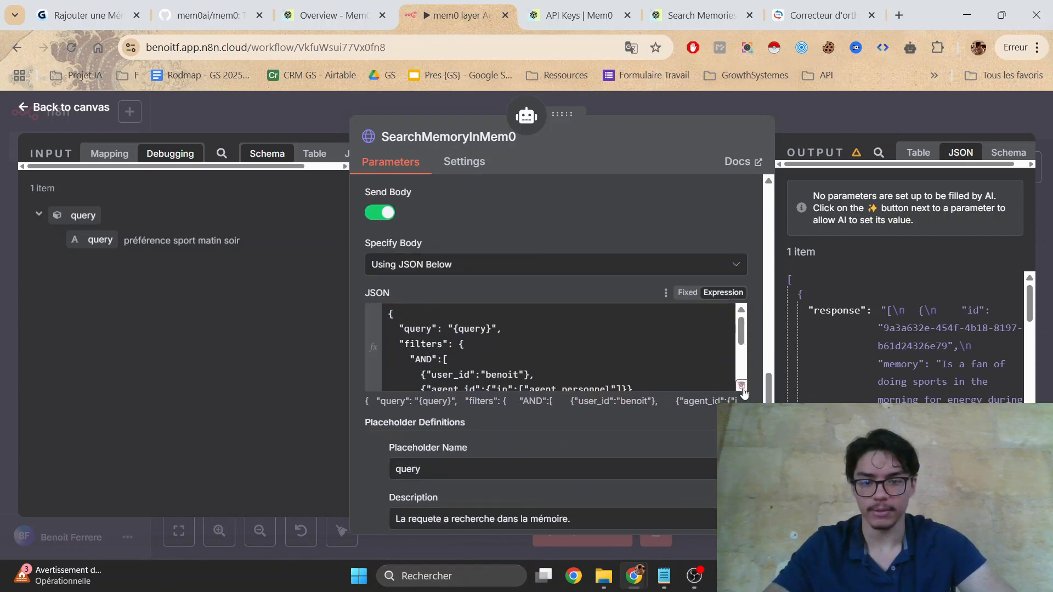
Step: Examine the {query} placeholder in the expanded JSON body, and the name and description in its placeholder definition
click(741, 386)
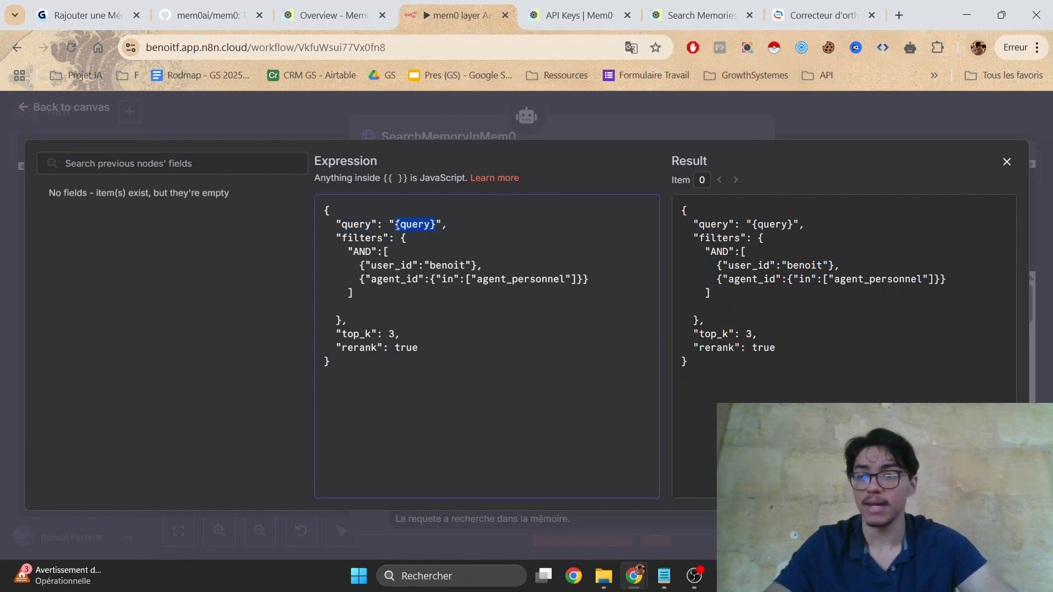
click(679, 131)
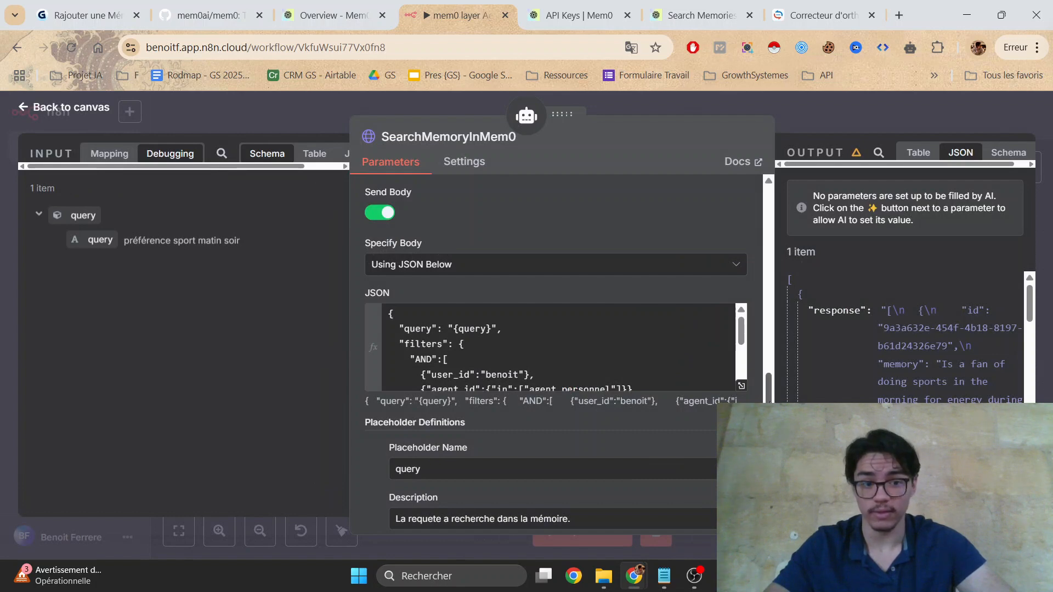
scroll(567, 356, down, 2)
scroll(646, 407, down, 1)
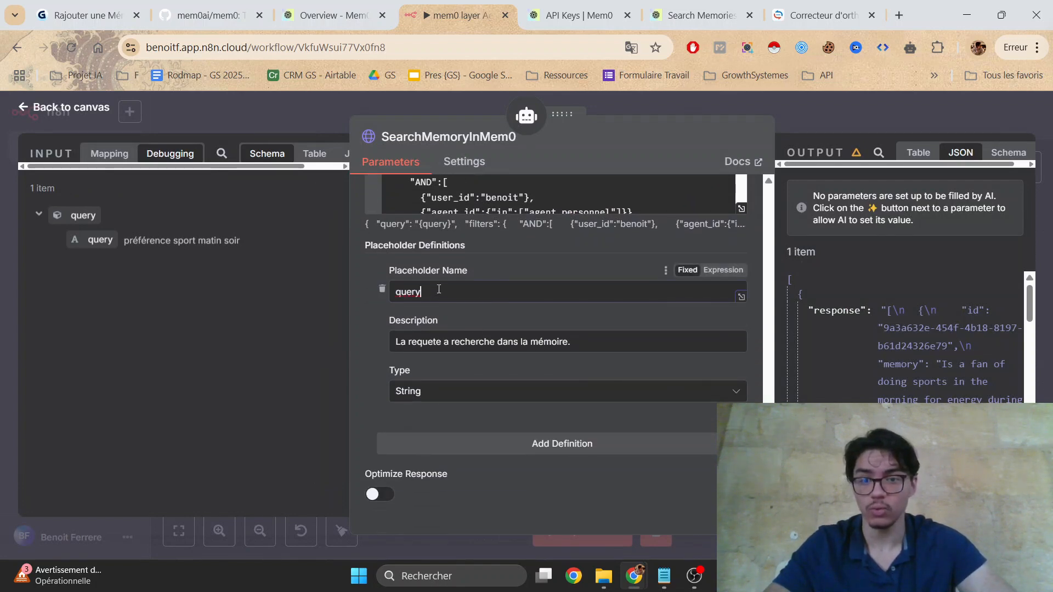
drag(437, 289, 389, 294)
drag(571, 342, 392, 340)
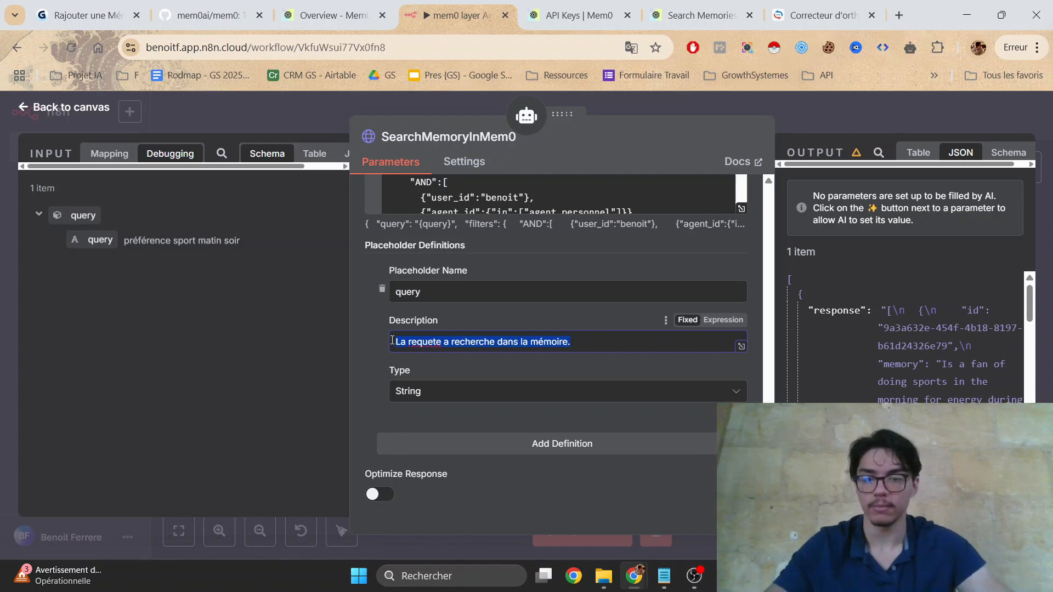
click(597, 341)
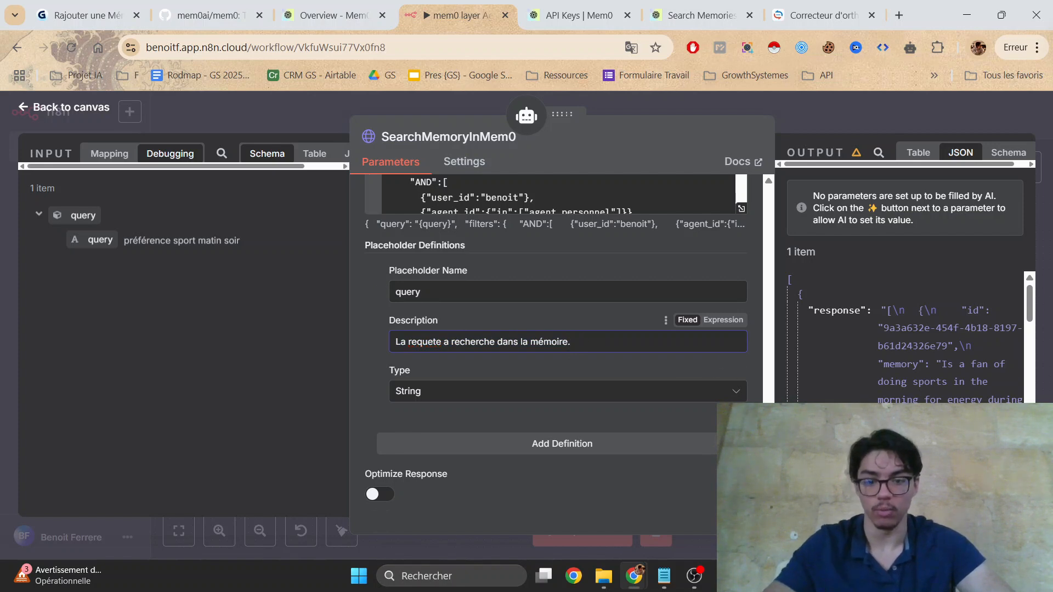
Step: Examine the filters in the SearchMemoryInMem0 node's expanded JSON body, including the agent_id entry, and return to the canvas
drag(770, 439, 771, 388)
click(741, 389)
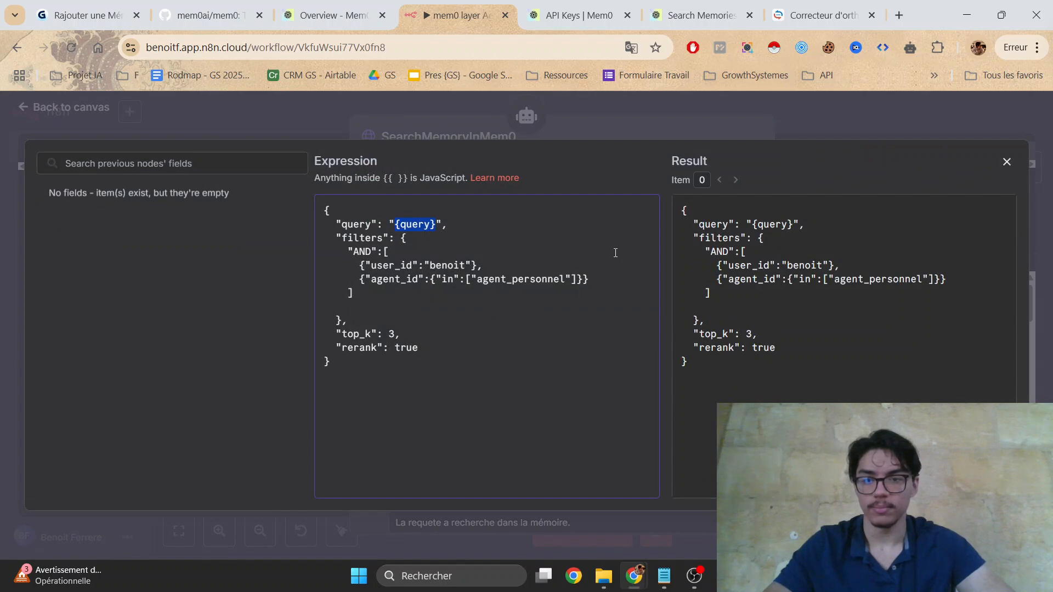
triple_click(470, 245)
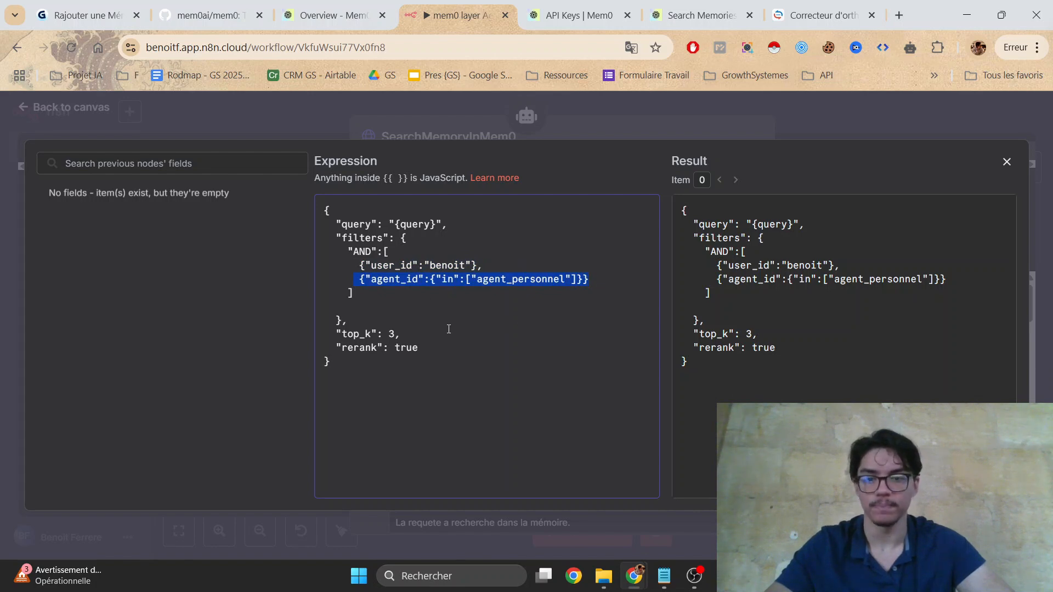
key(Escape)
key(Escape)
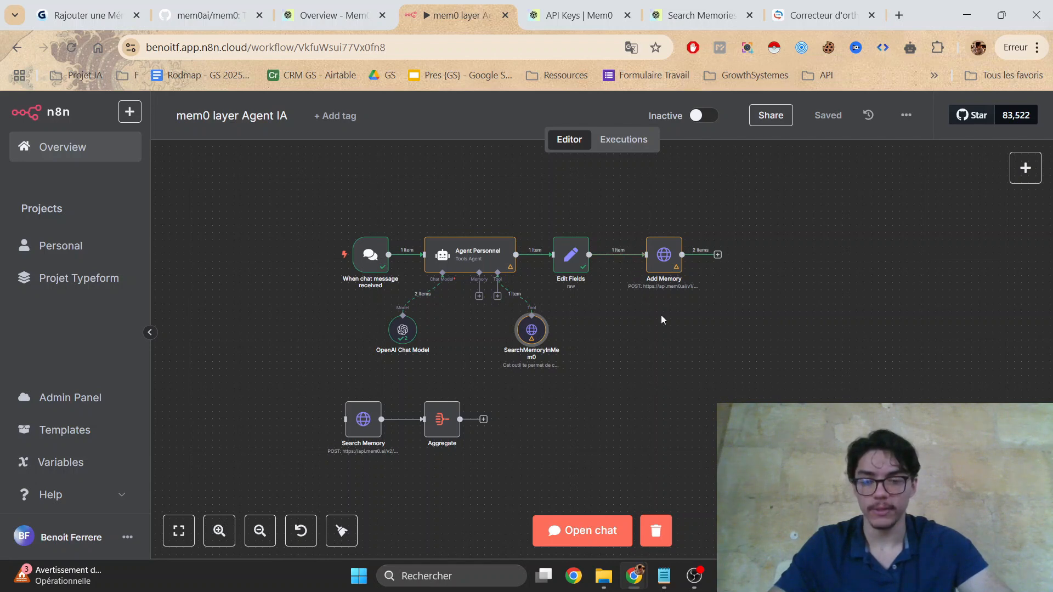
Step: Reopen the SearchMemoryInMem0 node, glance over its header and body parameters, and close it again
drag(811, 309, 863, 382)
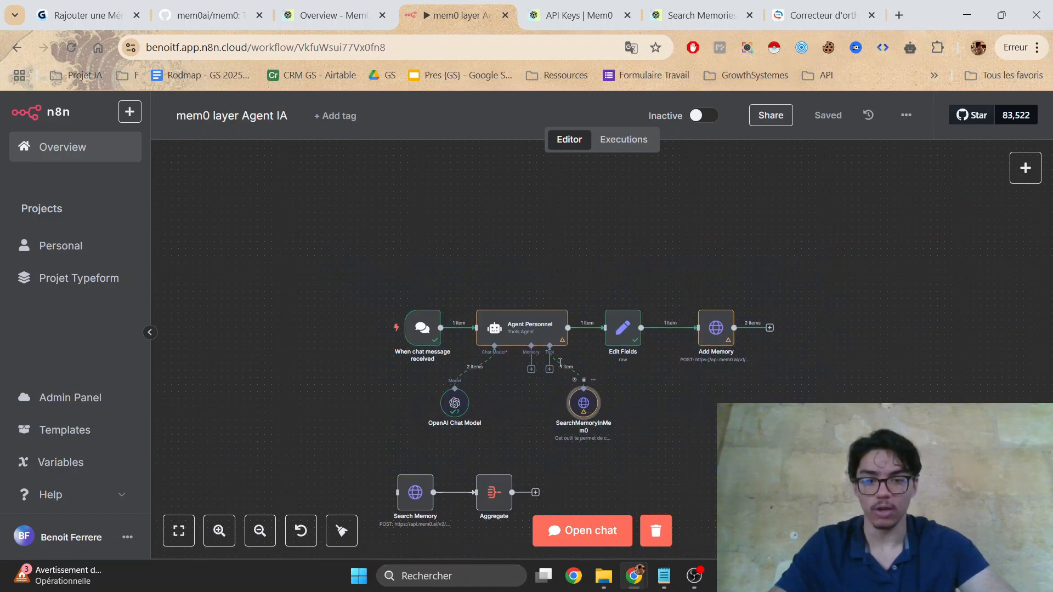
double_click(585, 405)
scroll(762, 394, down, 10)
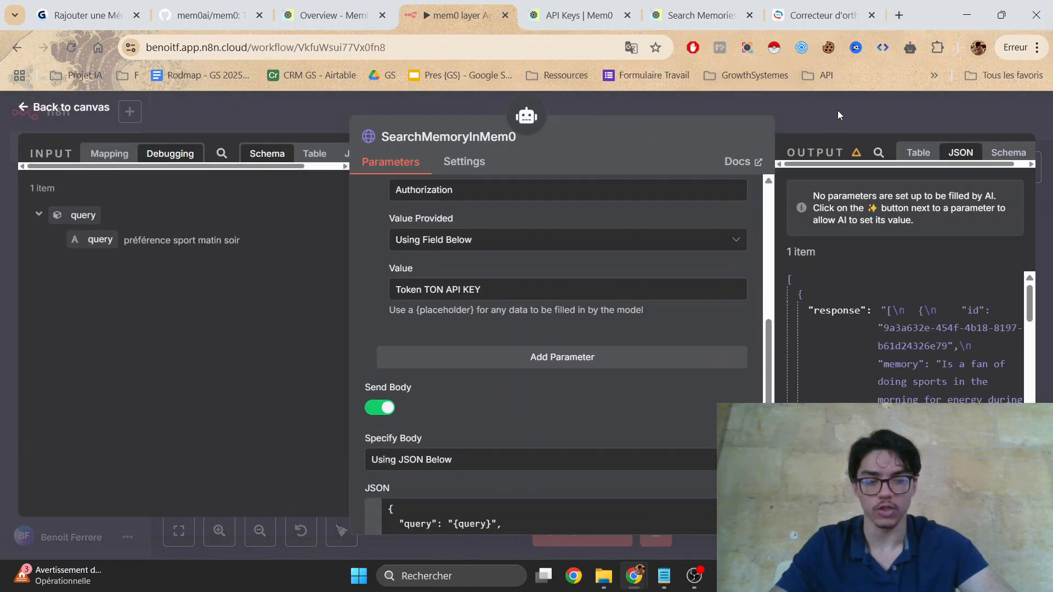
click(837, 110)
scroll(713, 283, right, 3)
drag(643, 293, 605, 311)
Step: Switch to the mem0 web app and open its dashboard from the API Keys page
click(664, 7)
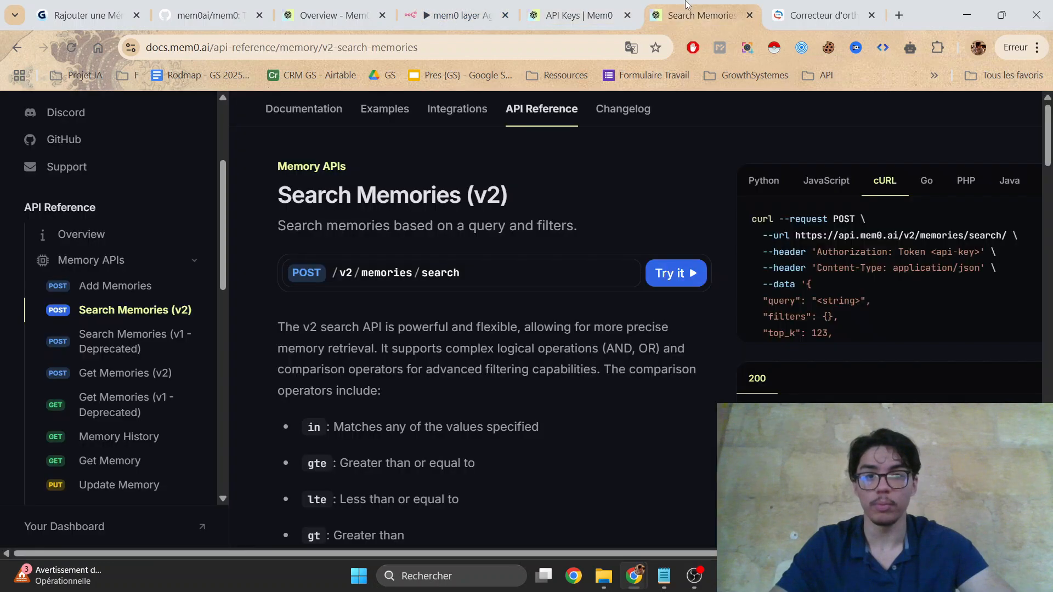
click(554, 6)
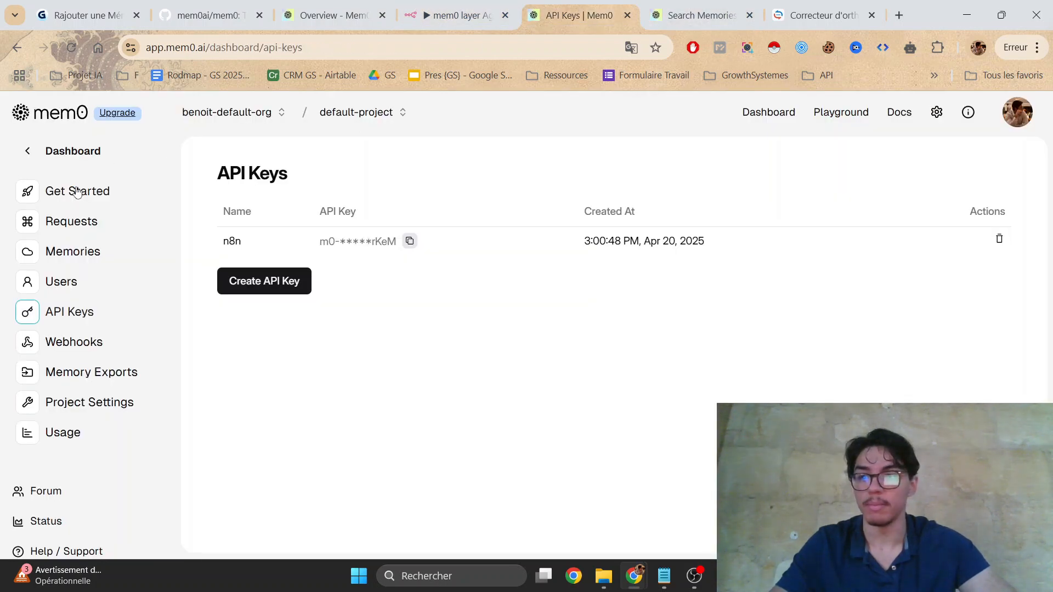
click(59, 156)
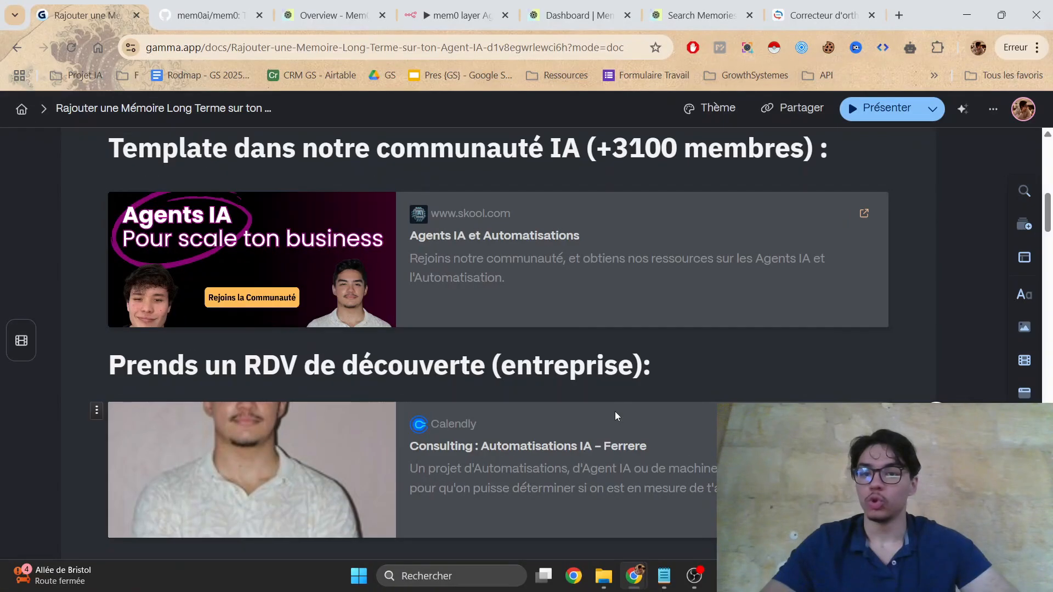